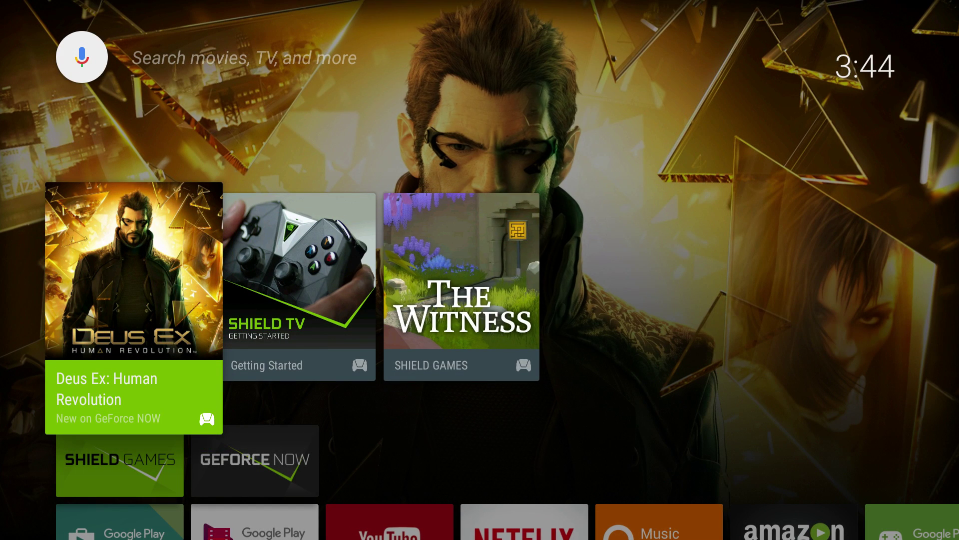
Open the Google Play Store from the Apps row of the home screen.
{"action": "key", "text": "Down"}
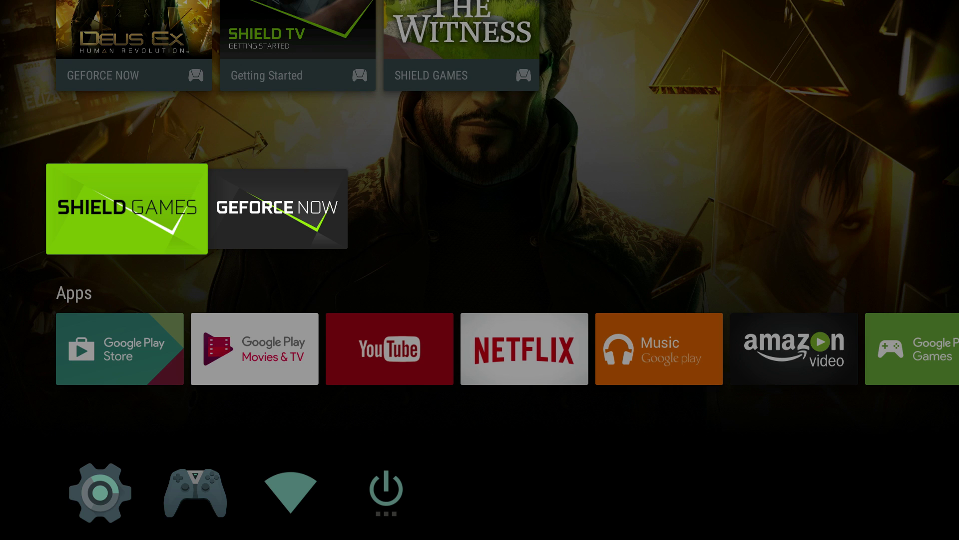
{"action": "key", "text": "Down"}
{"action": "key", "text": "Up"}
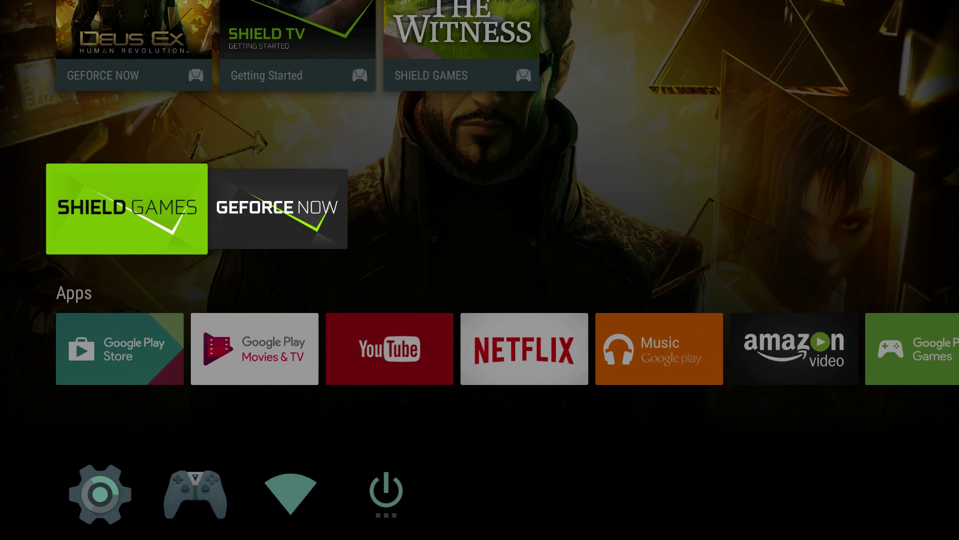
{"action": "key", "text": "Down"}
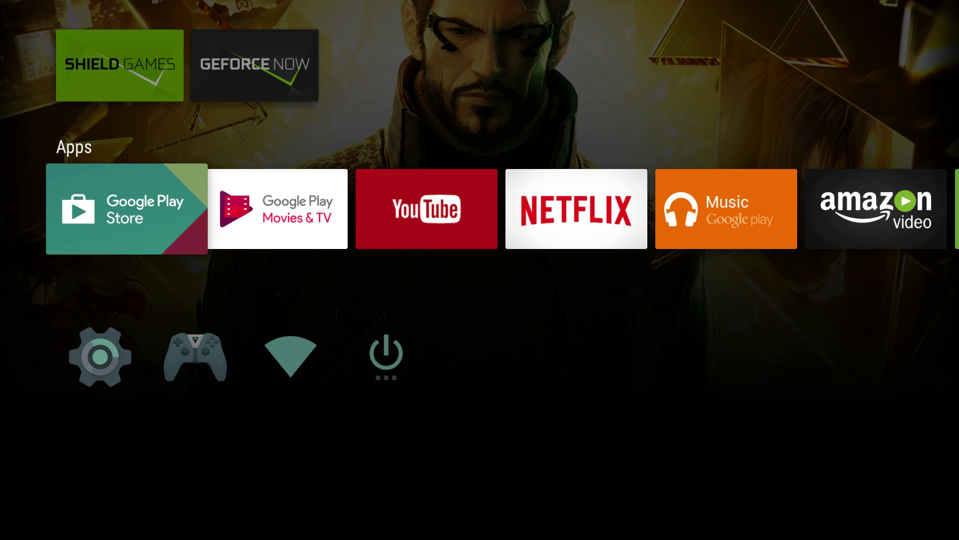
{"action": "key", "text": "Return"}
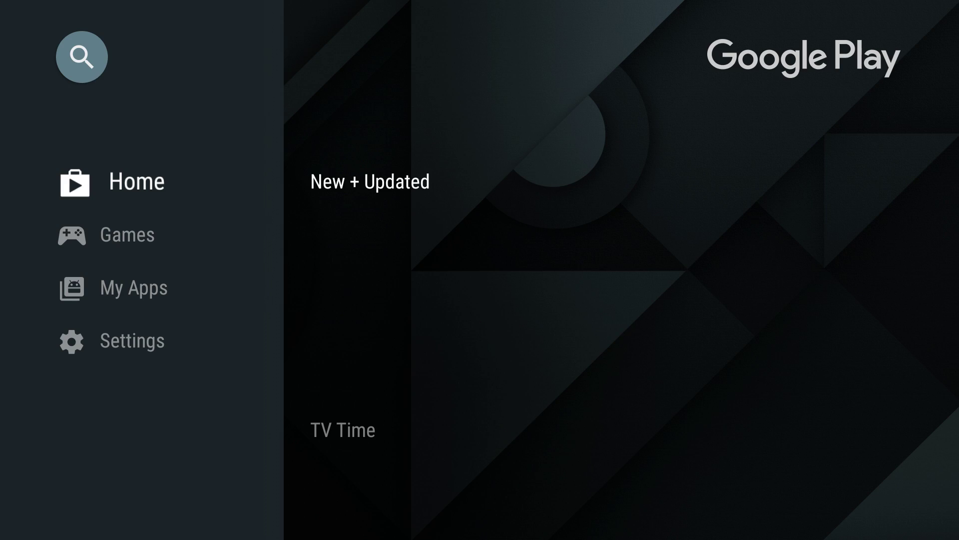
Search Google Play for "retr" and select the RetroArch app by Libretro.
{"action": "key", "text": "Up"}
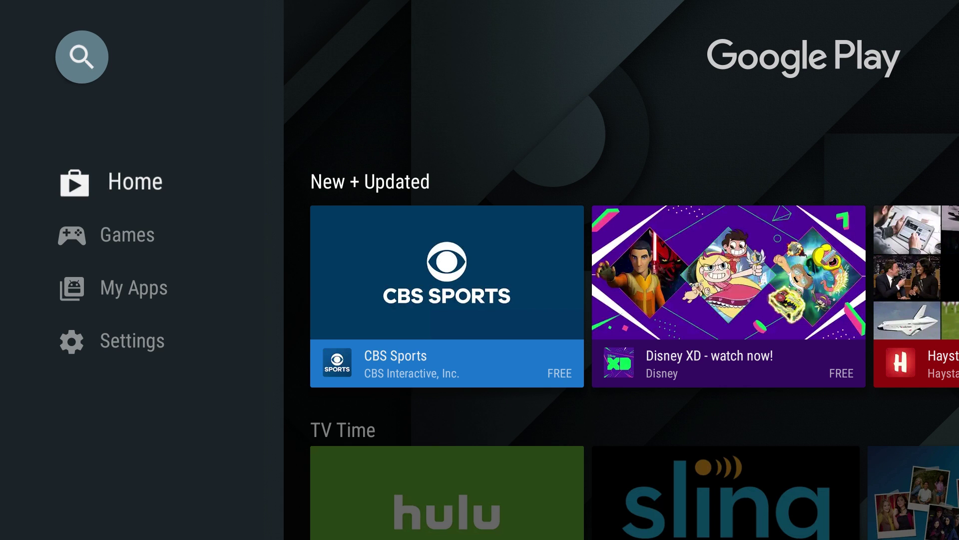
{"action": "key", "text": "Return"}
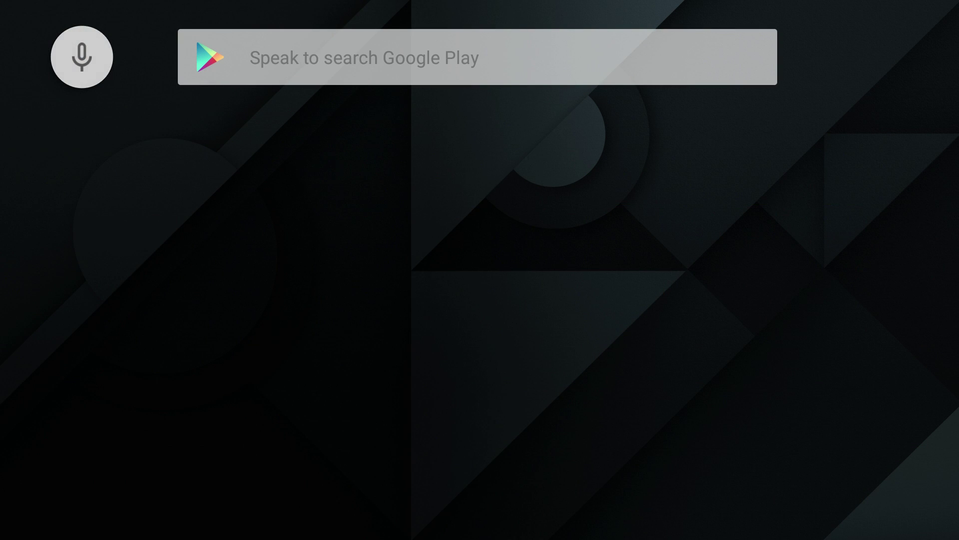
{"action": "type", "text": "retr"}
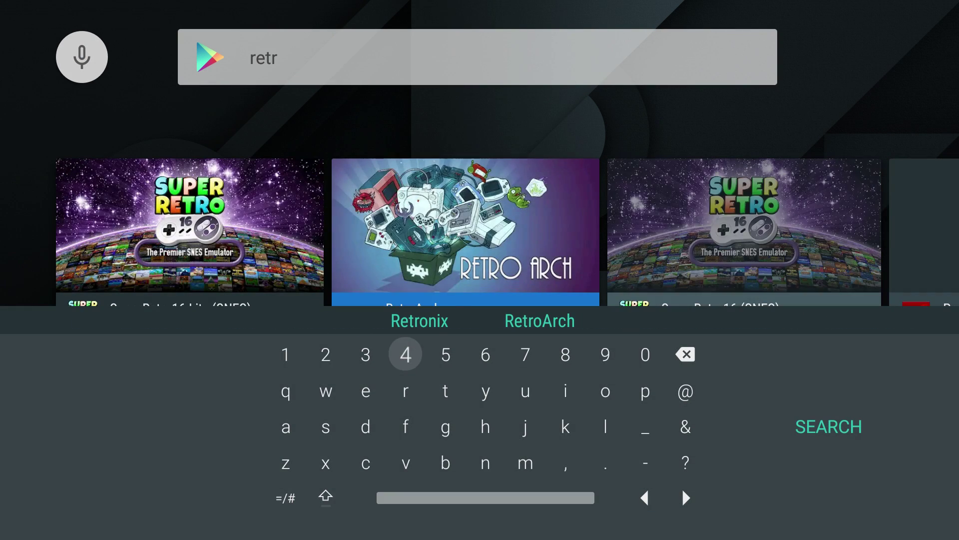
{"action": "key", "text": "Down"}
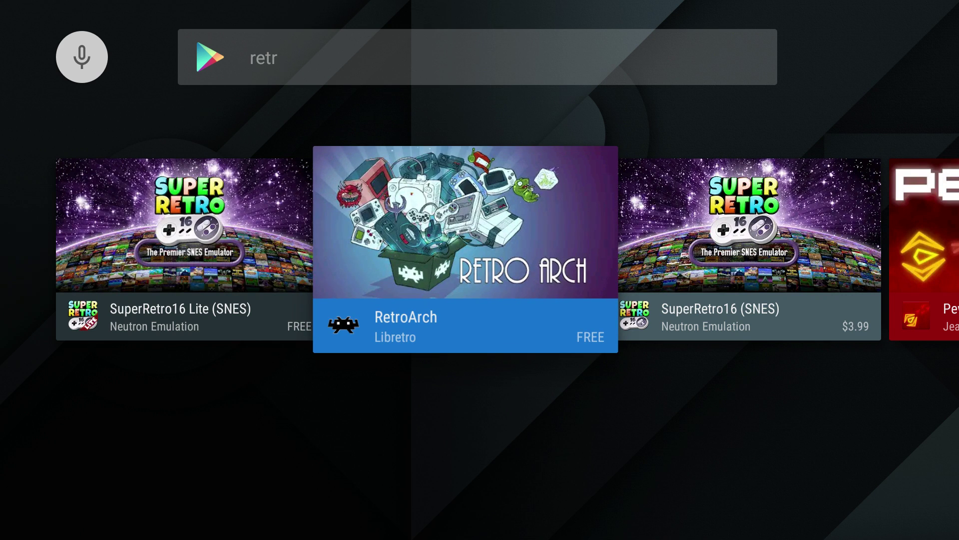
Install RetroArch and launch it from the Games row of the home screen.
{"action": "key", "text": "Return"}
{"action": "key", "text": "Return"}
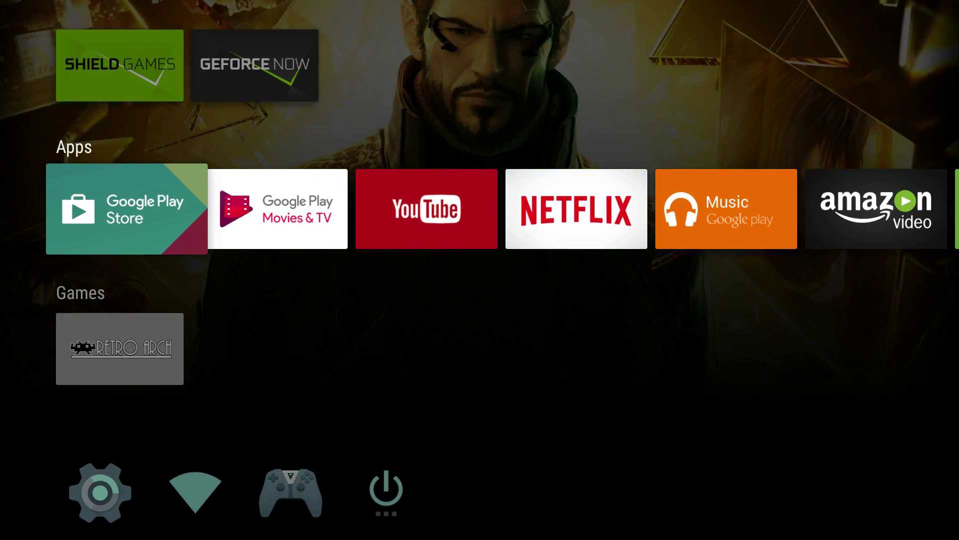
{"action": "key", "text": "Down"}
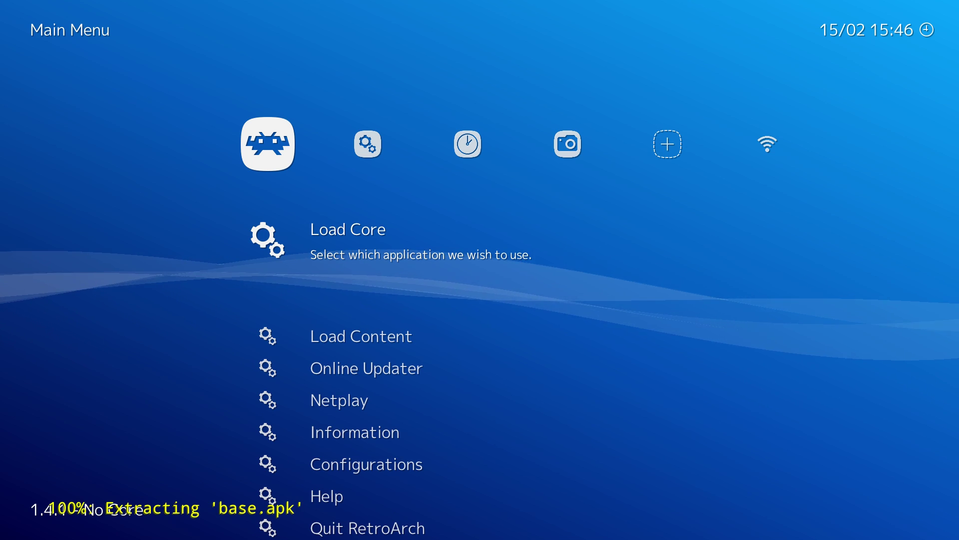
Look through RetroArch's Main Menu, Settings and History sections.
{"action": "key", "text": "Right"}
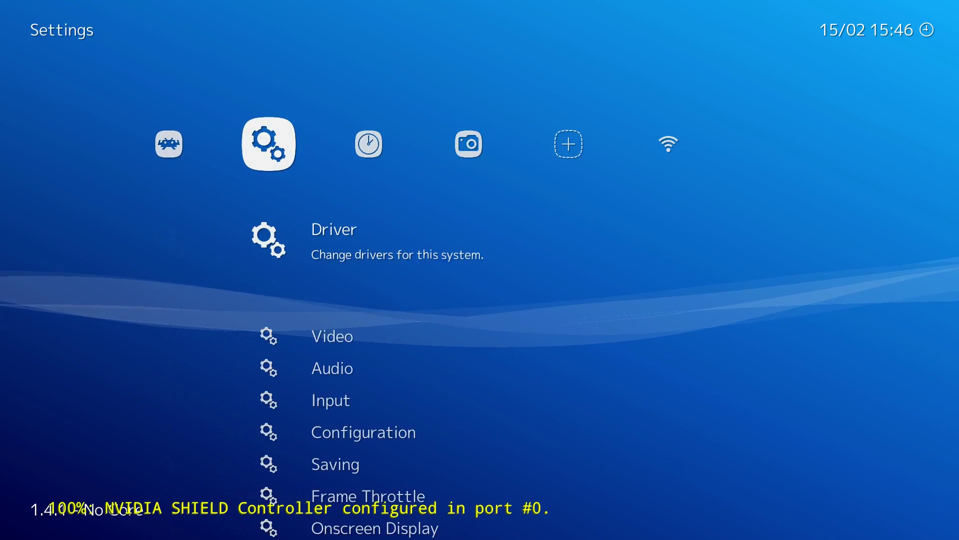
{"action": "key", "text": "Right"}
{"action": "key", "text": "Left"}
{"action": "key", "text": "Left"}
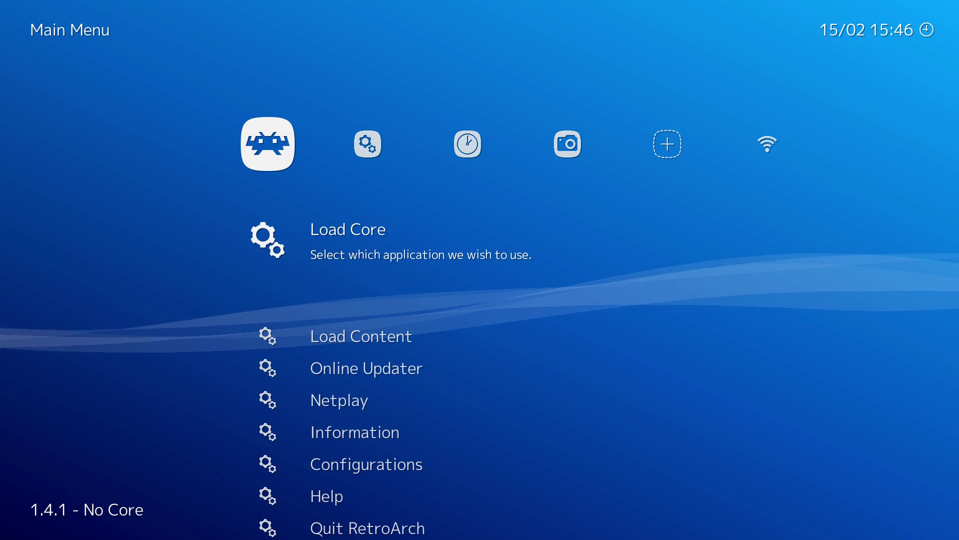
{"action": "key", "text": "Right"}
{"action": "key", "text": "Right"}
{"action": "key", "text": "Left"}
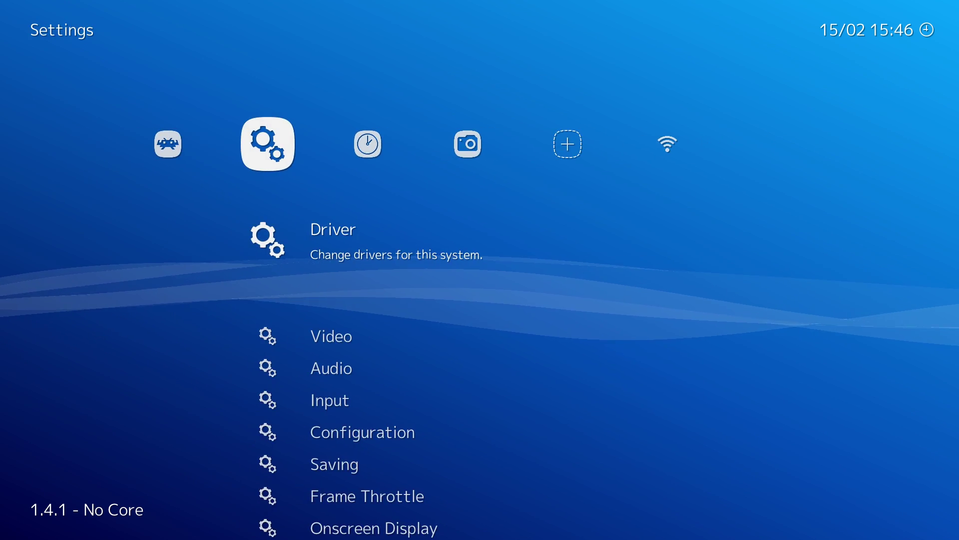
{"action": "key", "text": "Left"}
{"action": "key", "text": "Right"}
{"action": "key", "text": "Right"}
{"action": "key", "text": "Right"}
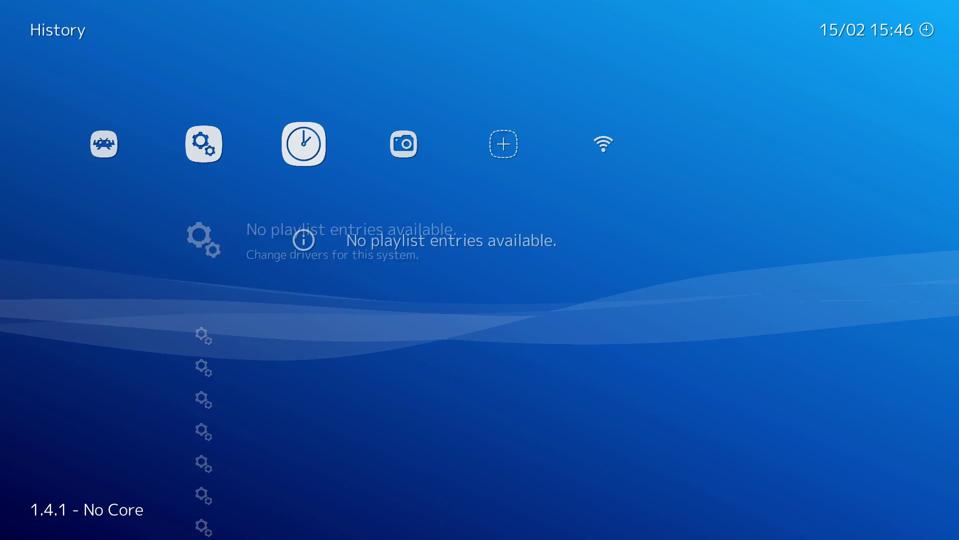
{"action": "key", "text": "Left"}
{"action": "key", "text": "Left"}
{"action": "key", "text": "Left"}
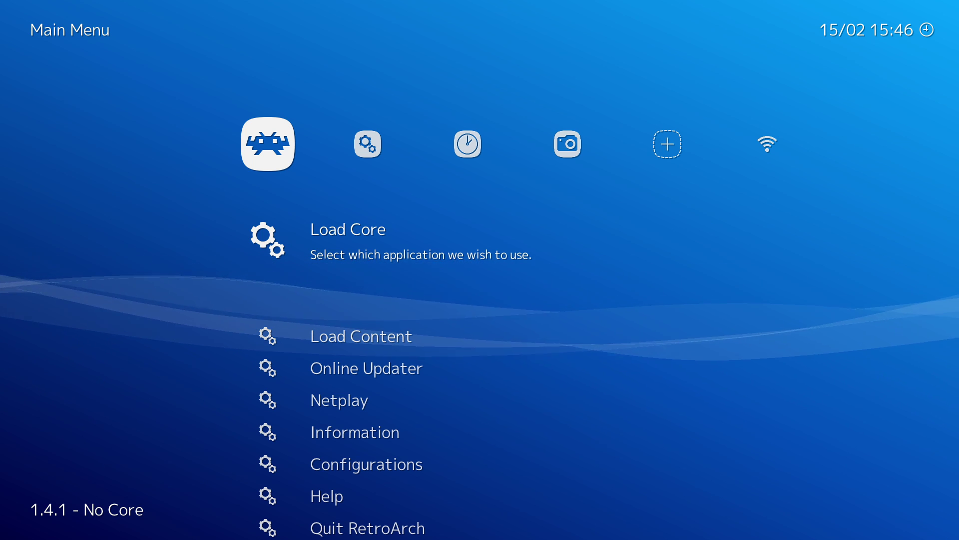
Open the Online Updater from the Main Menu and update the core info files.
{"action": "key", "text": "Down"}
{"action": "key", "text": "Down"}
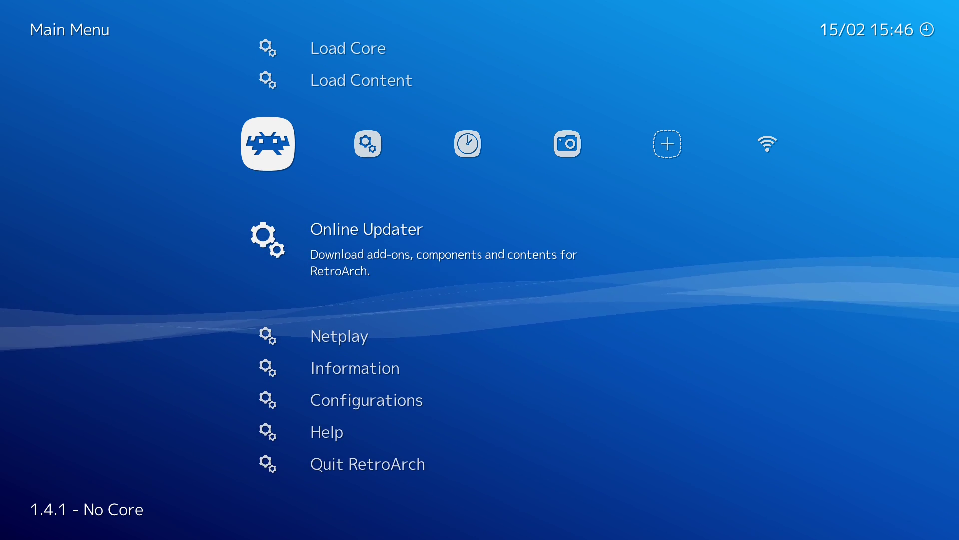
{"action": "key", "text": "Return"}
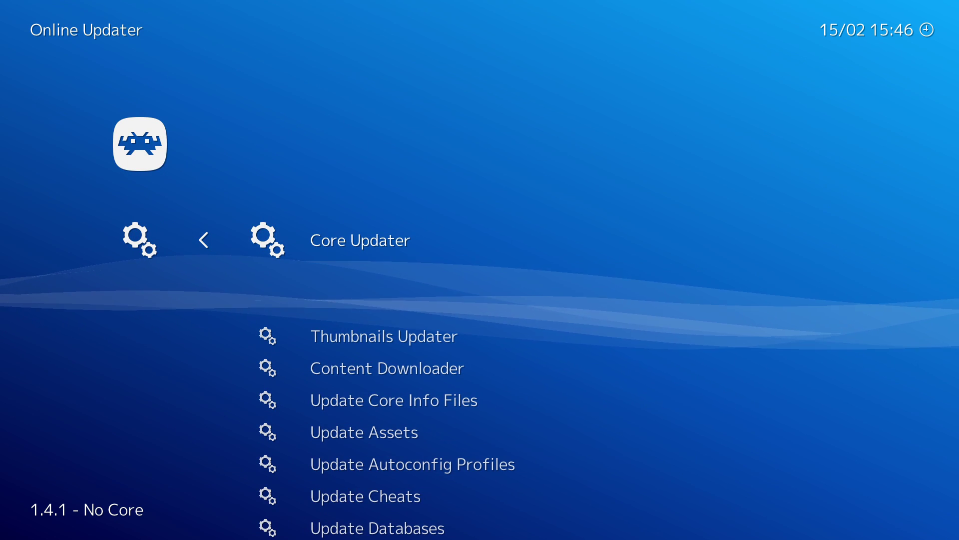
{"action": "key", "text": "Down"}
{"action": "key", "text": "Down"}
{"action": "key", "text": "Down"}
{"action": "key", "text": "Down"}
{"action": "key", "text": "Up"}
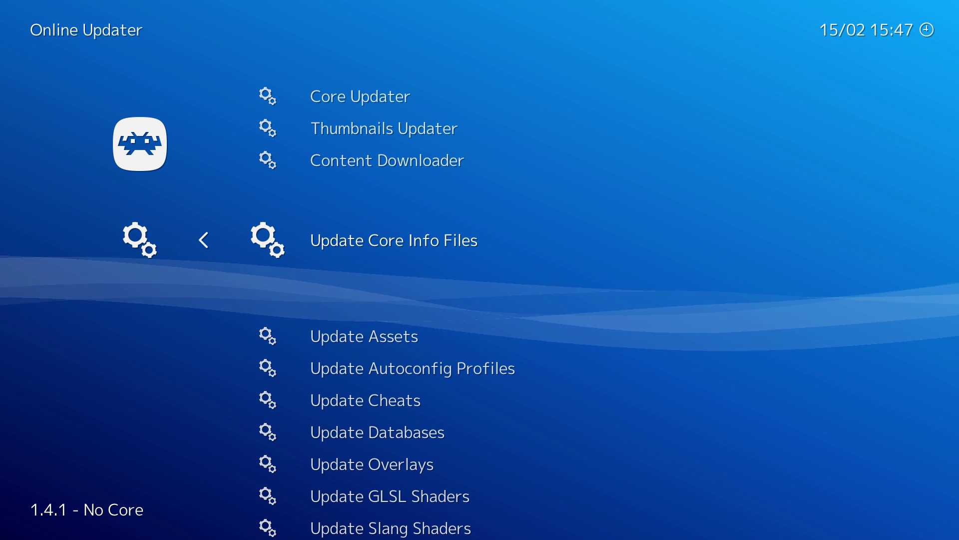
{"action": "key", "text": "Return"}
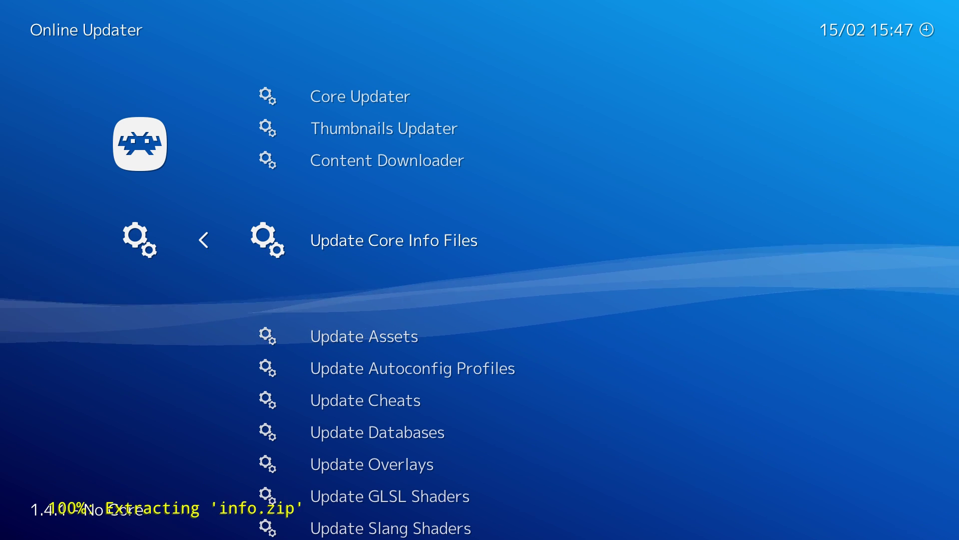
Update the databases through the Online Updater.
{"action": "key", "text": "Down"}
{"action": "key", "text": "Down"}
{"action": "key", "text": "Down"}
{"action": "key", "text": "Down"}
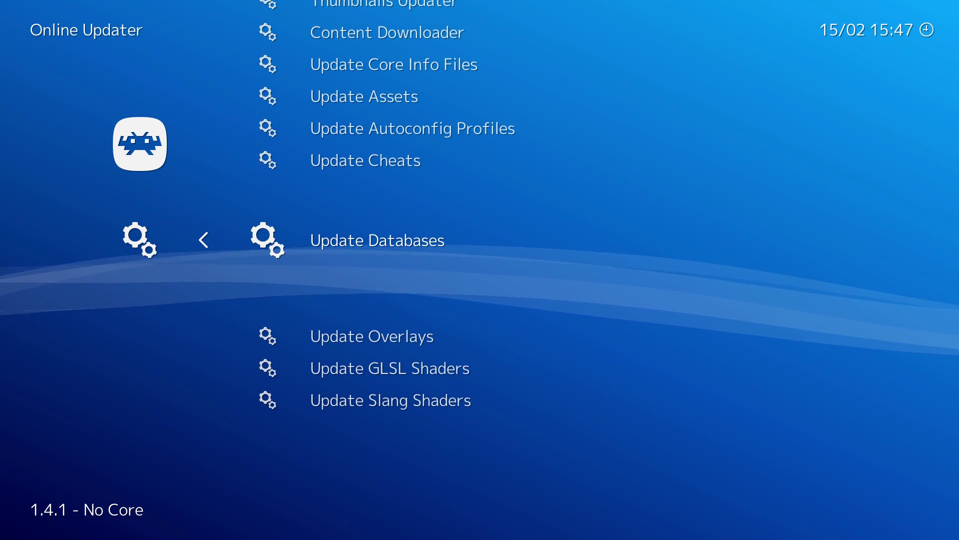
{"action": "key", "text": "Return"}
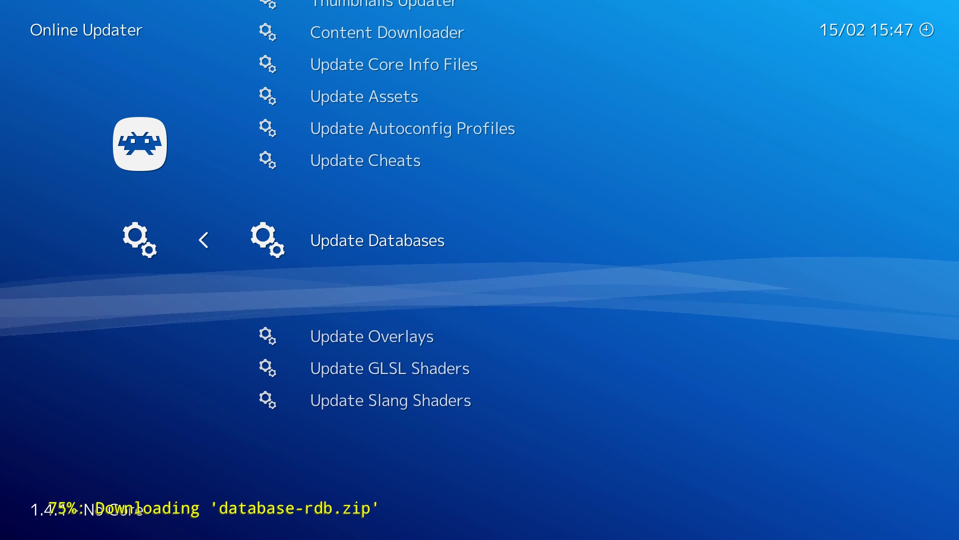
Update the controller autoconfig profiles through the Online Updater.
{"action": "key", "text": "Up"}
{"action": "key", "text": "Up"}
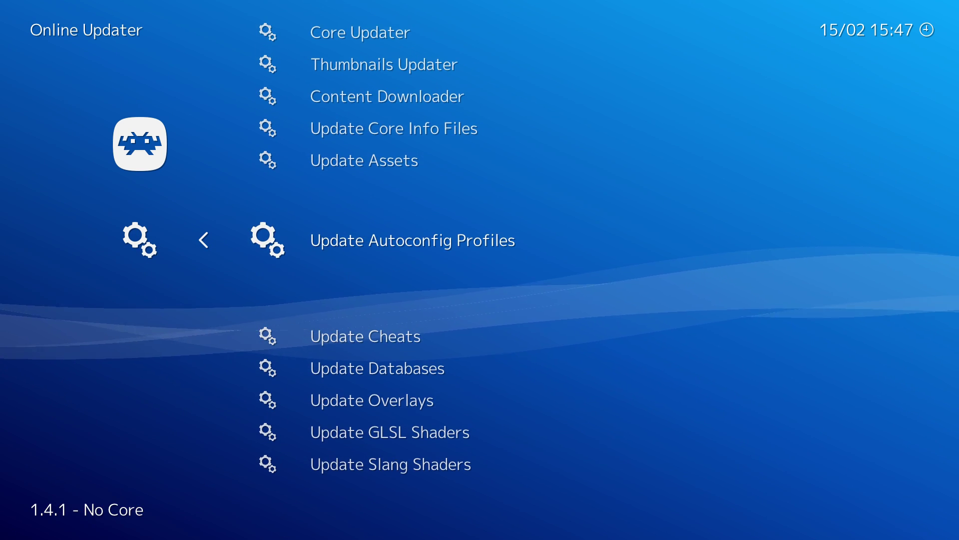
{"action": "key", "text": "Return"}
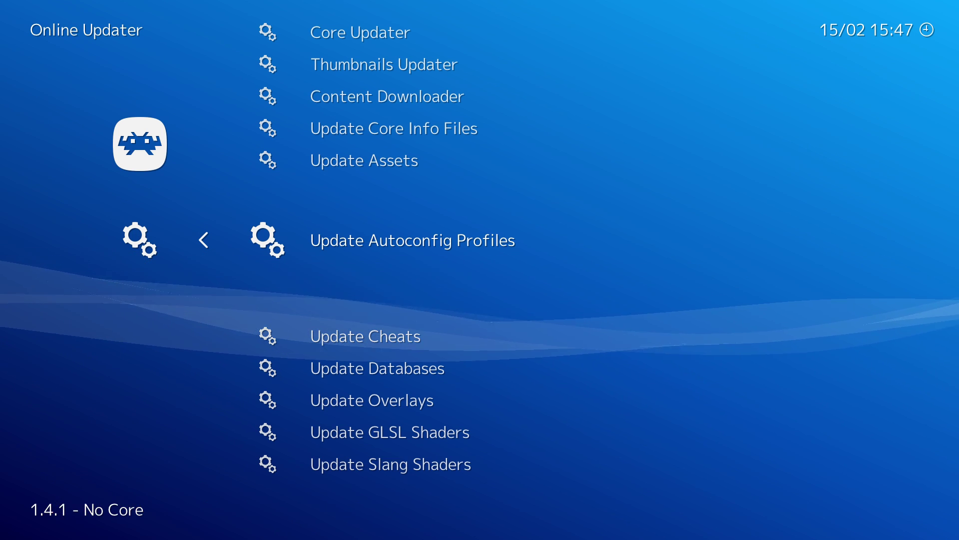
Look over the other Online Updater entries, from the GLSL shaders up to the Core Updater.
{"action": "key", "text": "Down"}
{"action": "key", "text": "Down"}
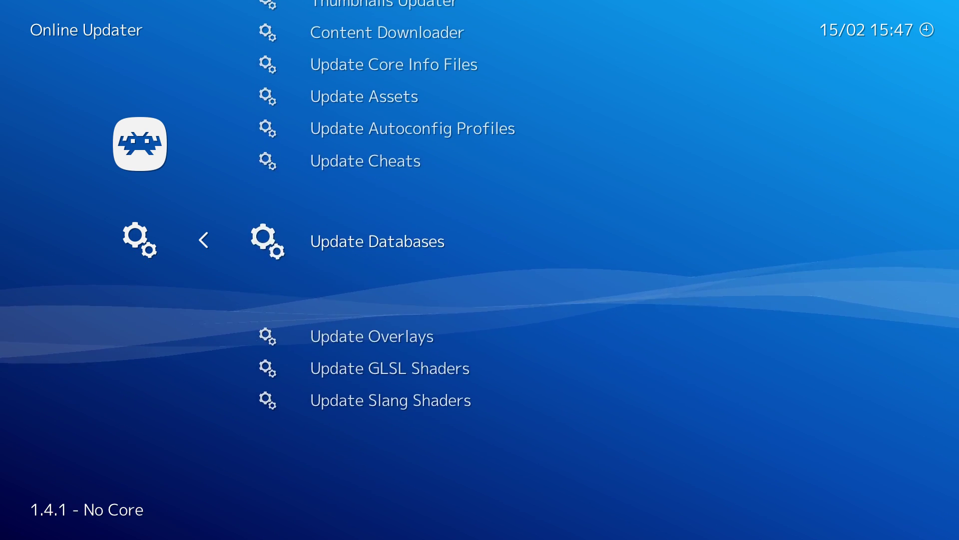
{"action": "key", "text": "Down"}
{"action": "key", "text": "Down"}
{"action": "key", "text": "Up"}
{"action": "key", "text": "Up"}
{"action": "key", "text": "Up"}
{"action": "key", "text": "Up"}
{"action": "key", "text": "Up"}
{"action": "key", "text": "Up"}
{"action": "key", "text": "Up"}
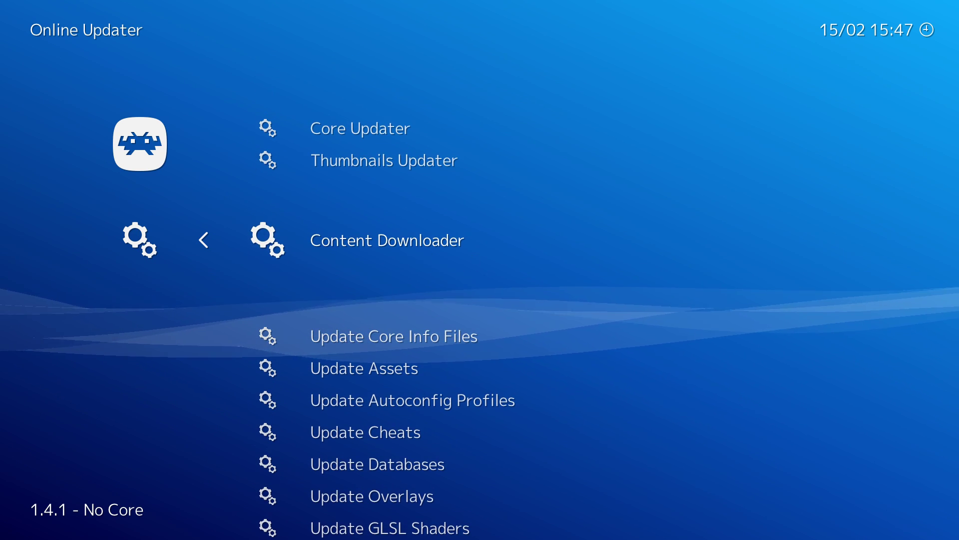
{"action": "key", "text": "Up"}
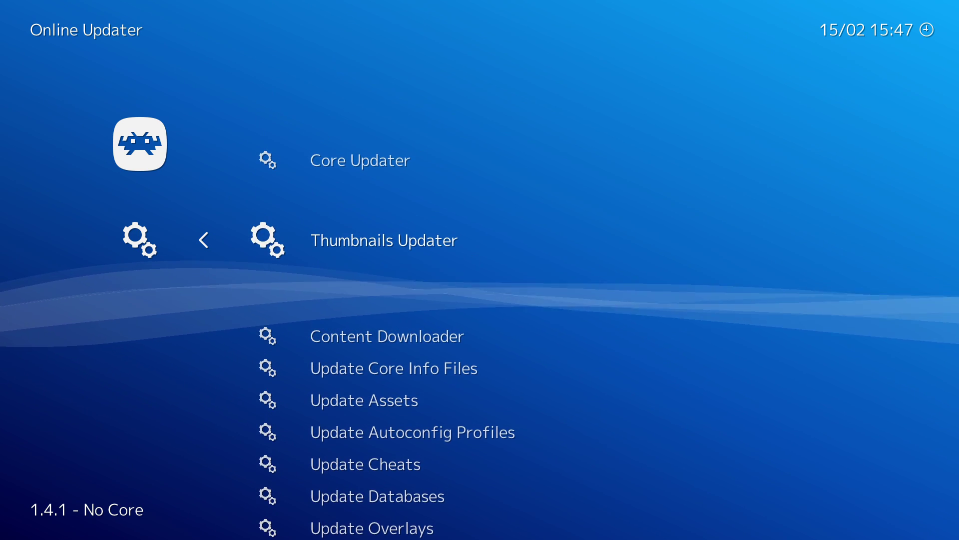
{"action": "key", "text": "Up"}
Leave the Online Updater and return to RetroArch's Main Menu.
{"action": "key", "text": "BackSpace"}
{"action": "key", "text": "Right"}
{"action": "key", "text": "Right"}
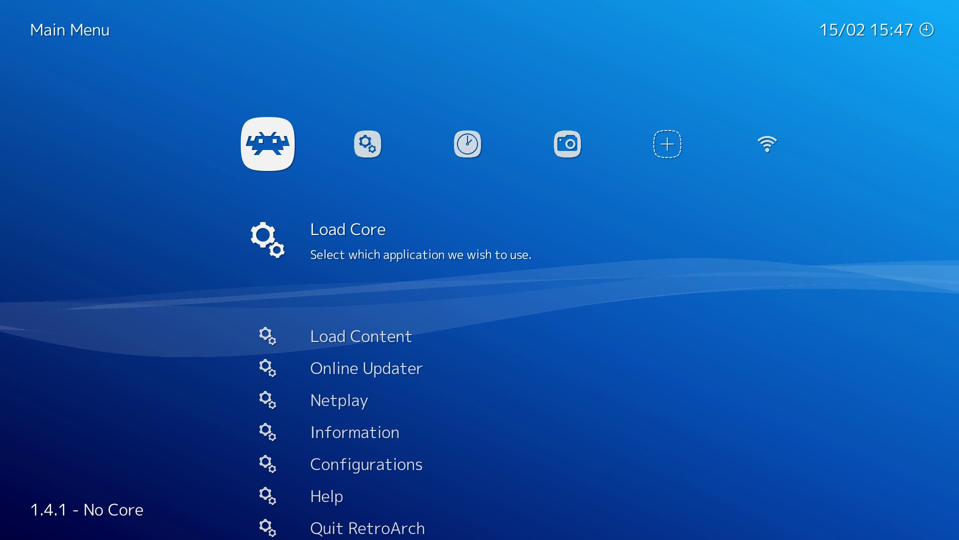
{"action": "key", "text": "Home"}
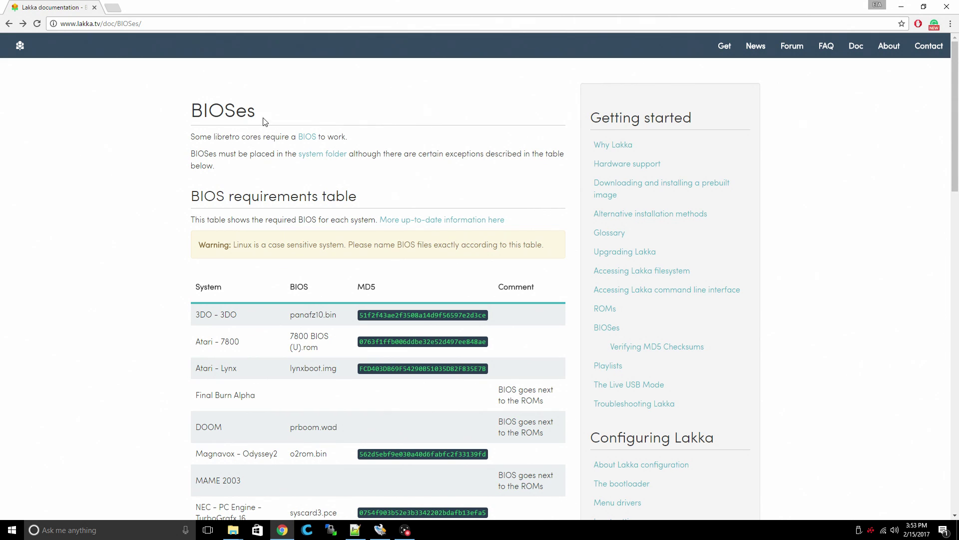
In Chrome, examine the Lakka BIOS requirements table for required file names, folders and MD5 checksums, highlighting the dc_boot.bin checksum.
{"action": "scroll", "coordinate": [157, 297], "scroll_direction": "down", "scroll_amount": 2}
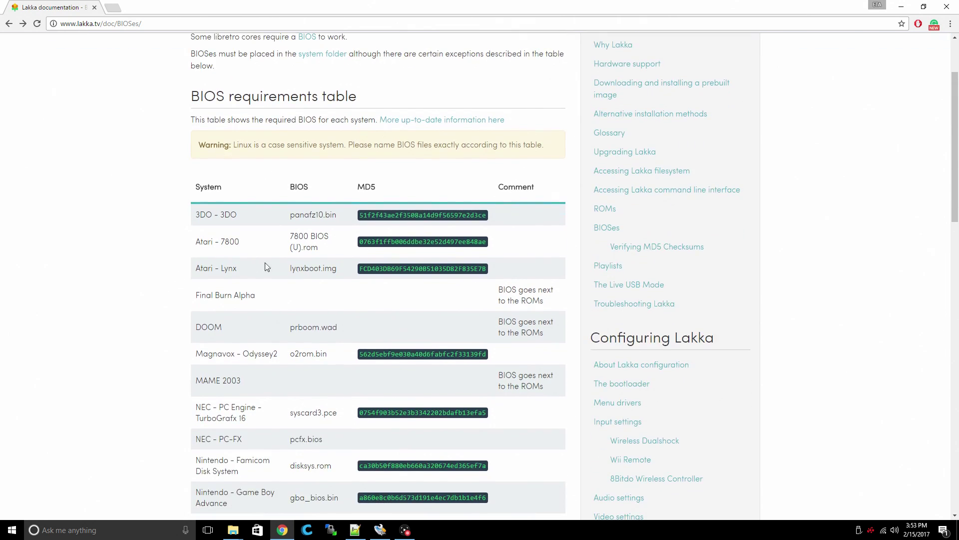
{"action": "scroll", "coordinate": [318, 271], "scroll_direction": "down", "scroll_amount": 1}
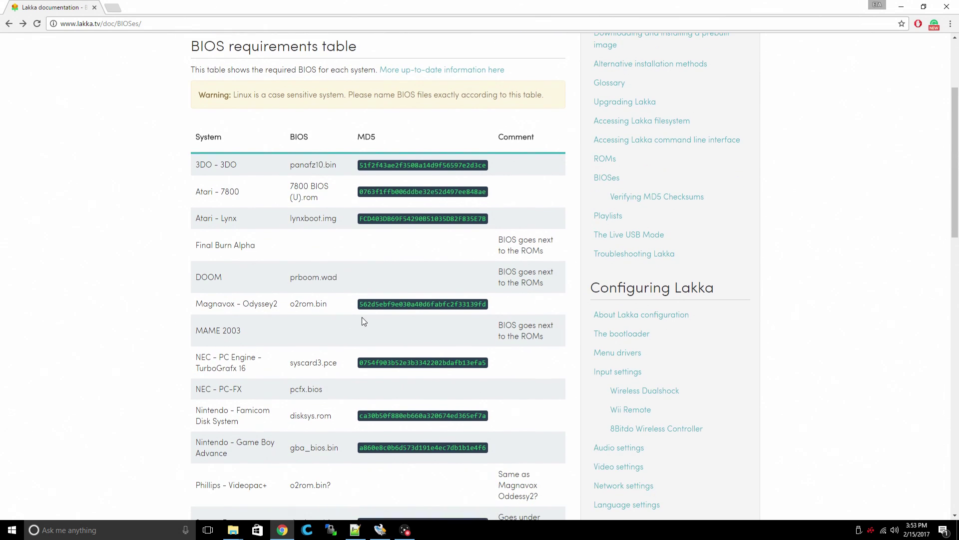
{"action": "scroll", "coordinate": [353, 319], "scroll_direction": "down", "scroll_amount": 1}
{"action": "scroll", "coordinate": [270, 343], "scroll_direction": "down", "scroll_amount": 2}
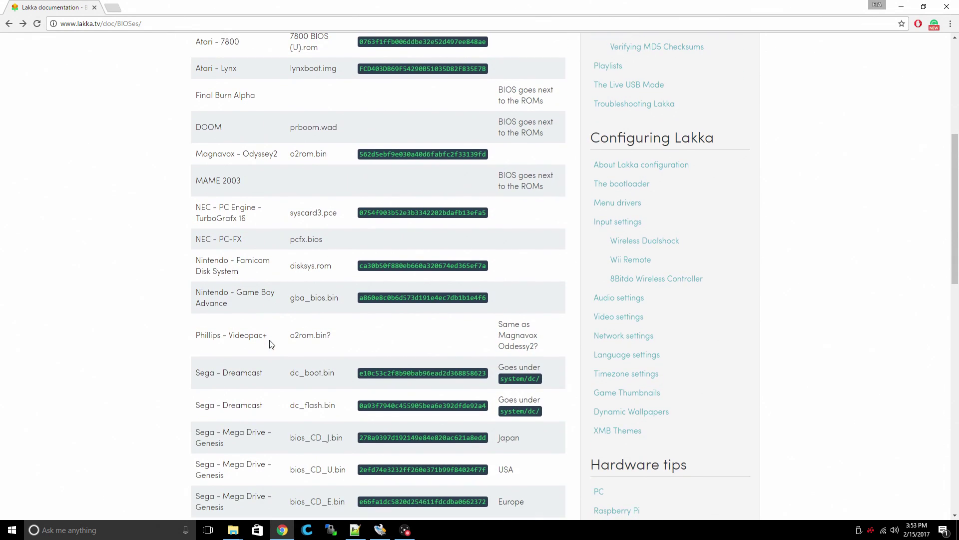
{"action": "scroll", "coordinate": [281, 332], "scroll_direction": "down", "scroll_amount": 1}
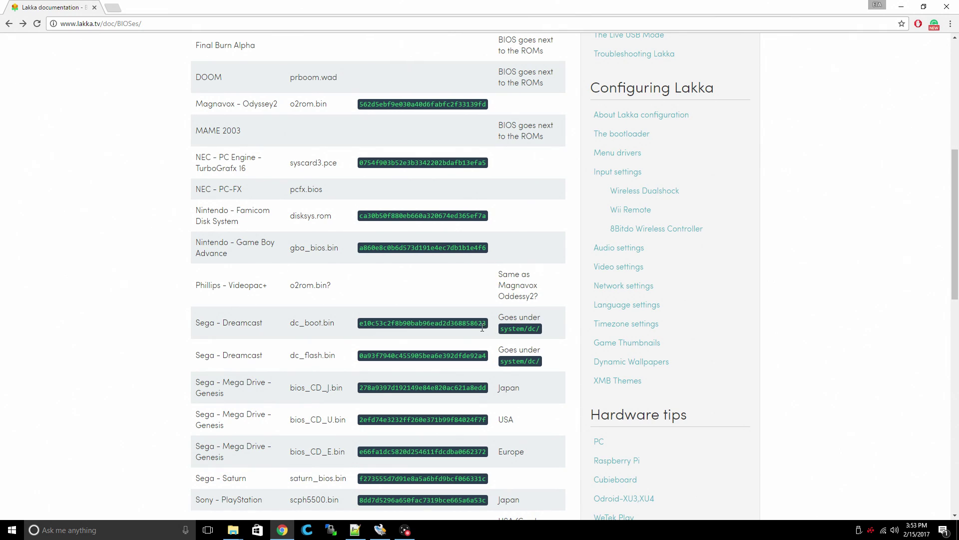
{"action": "left_click_drag", "start_coordinate": [486, 321], "coordinate": [357, 322]}
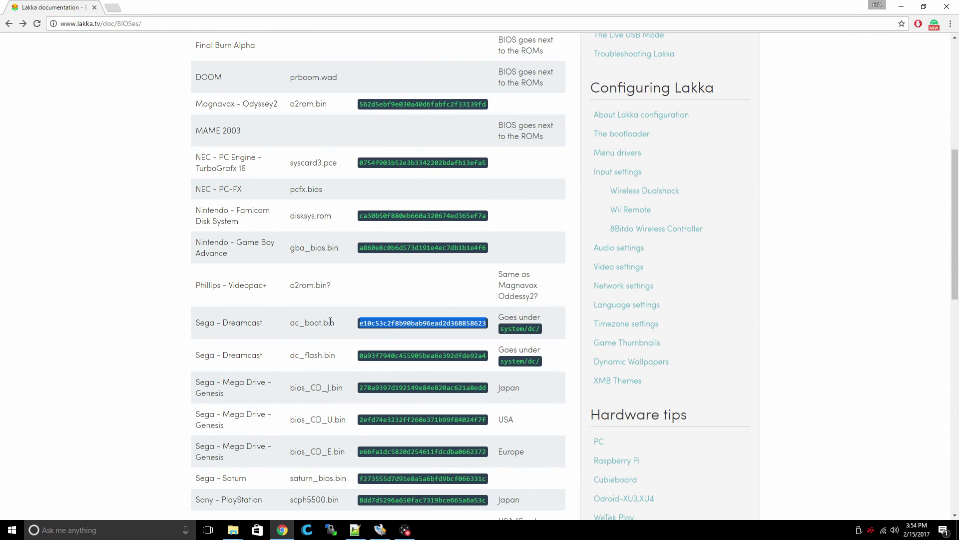
{"action": "scroll", "coordinate": [305, 274], "scroll_direction": "down", "scroll_amount": 4}
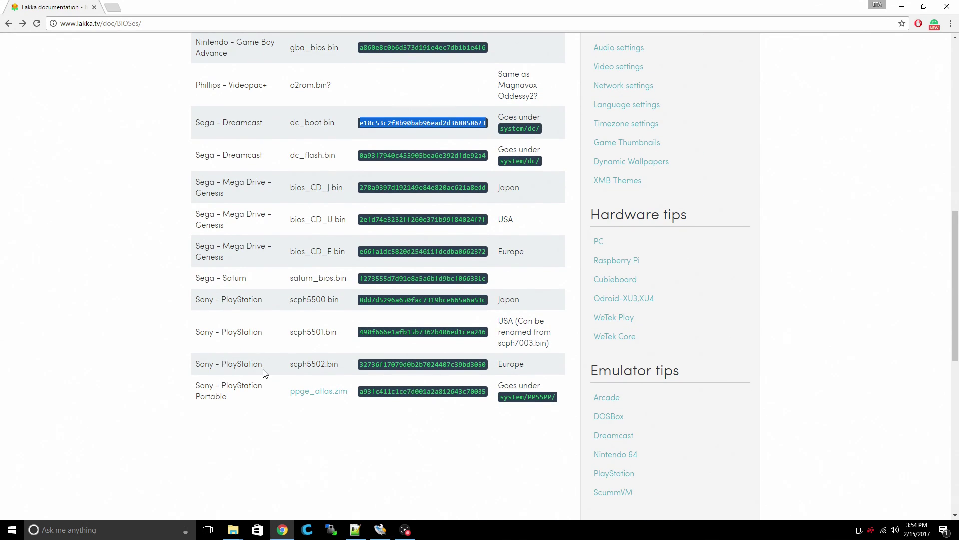
{"action": "scroll", "coordinate": [264, 373], "scroll_direction": "up", "scroll_amount": 2}
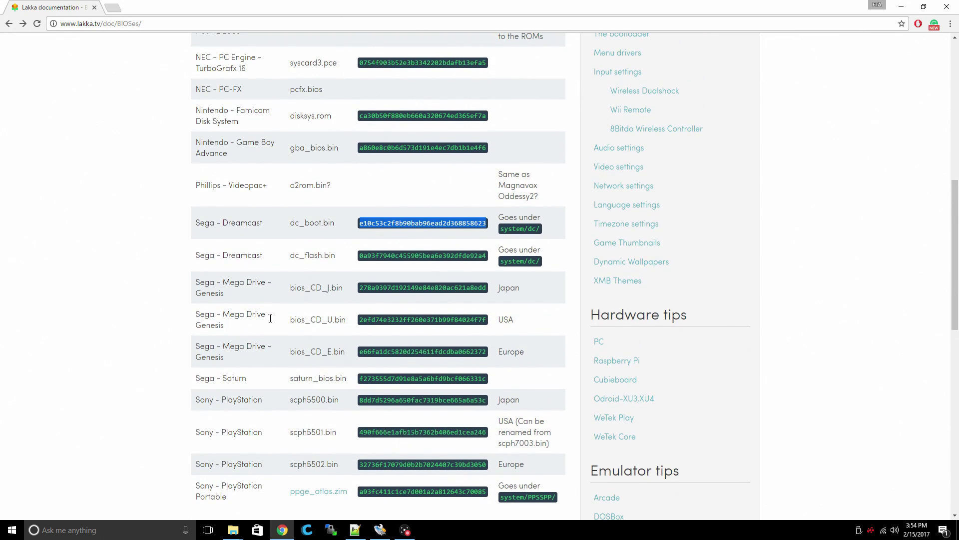
Switch from Chrome to File Explorer and quick format the 32GB (E:) drive with the NTFS file system.
{"action": "left_click", "coordinate": [901, 6]}
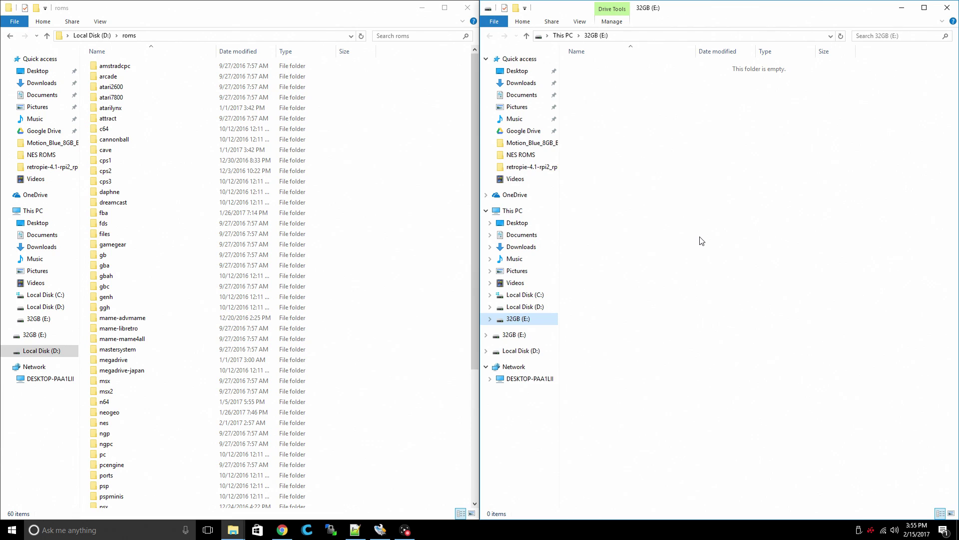
{"action": "right_click", "coordinate": [511, 322]}
{"action": "left_click", "coordinate": [548, 231]}
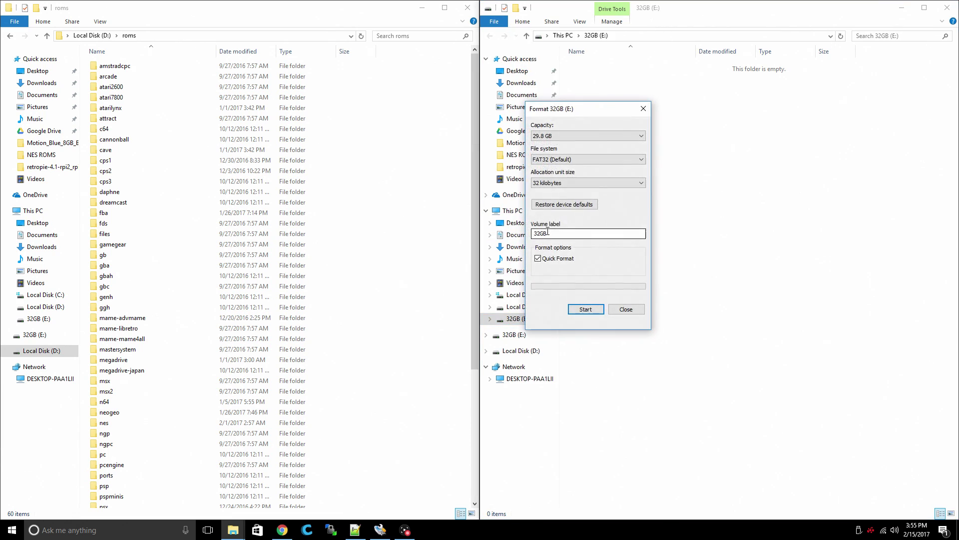
{"action": "left_click", "coordinate": [600, 159]}
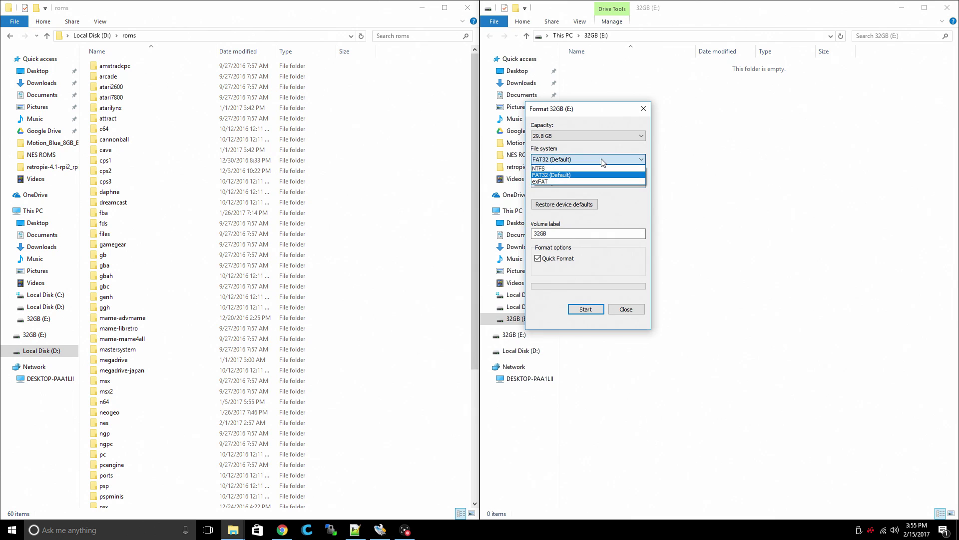
{"action": "left_click", "coordinate": [537, 170]}
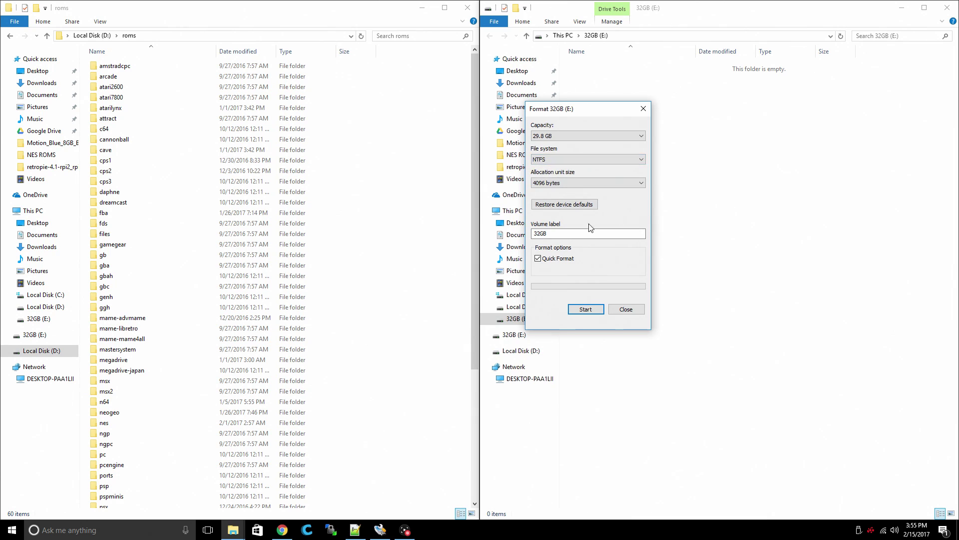
{"action": "left_click", "coordinate": [586, 310]}
{"action": "left_click", "coordinate": [518, 264]}
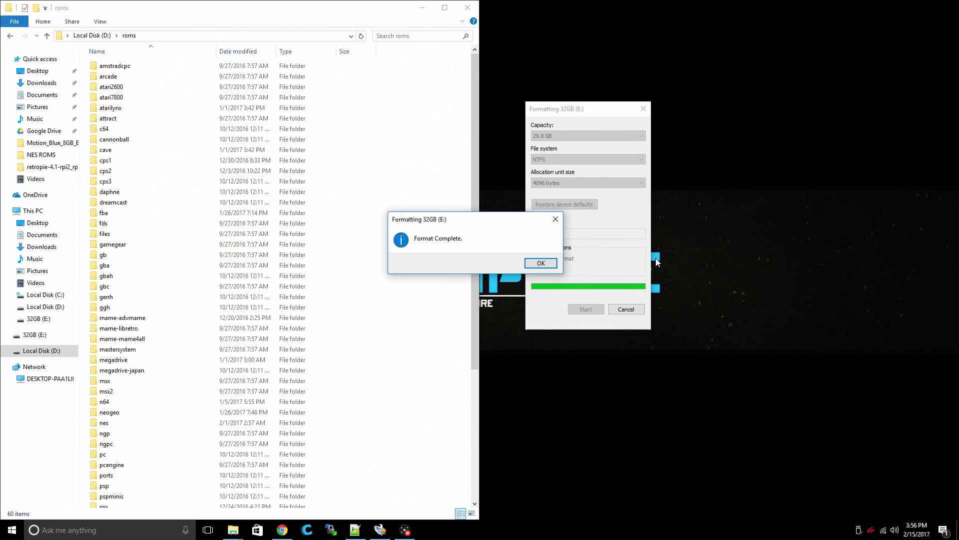
{"action": "left_click", "coordinate": [537, 264]}
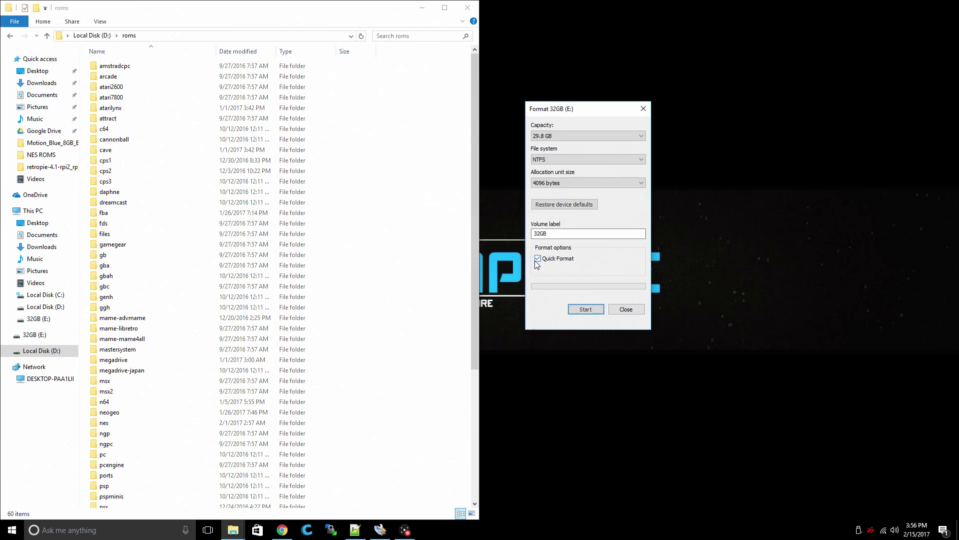
{"action": "left_click", "coordinate": [643, 109]}
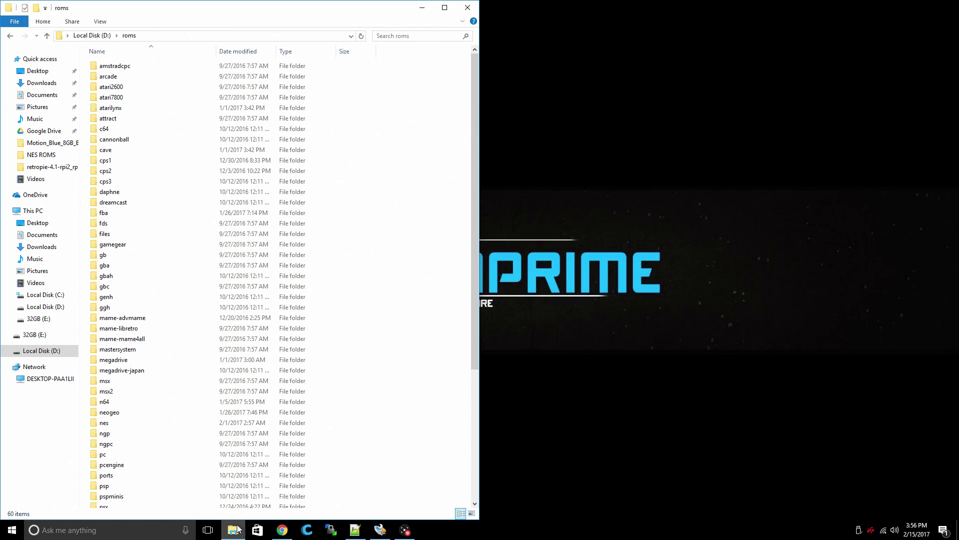
Open the 32GB (E:) drive in a new window and place it side by side with the roms folder window.
{"action": "right_click", "coordinate": [40, 334]}
{"action": "left_click", "coordinate": [87, 97]}
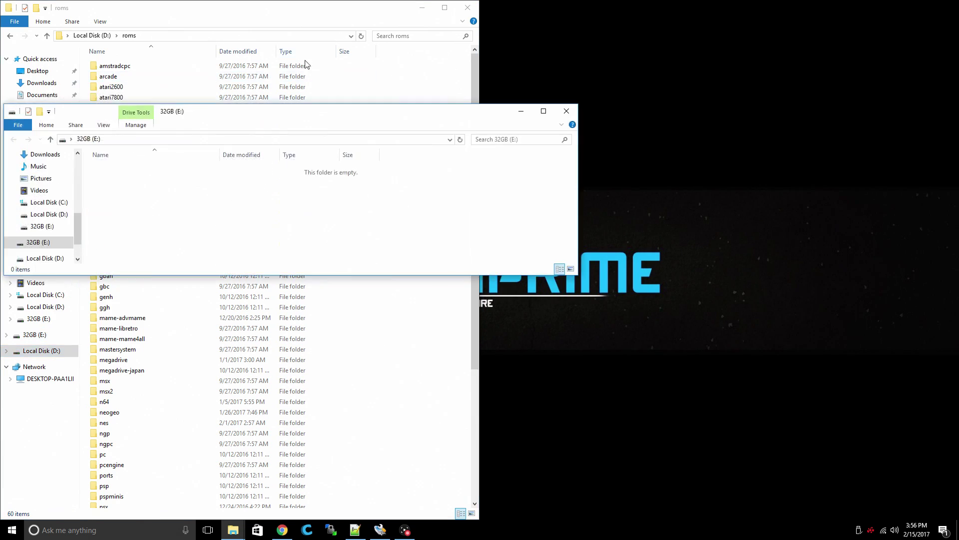
{"action": "key", "text": "super+Right"}
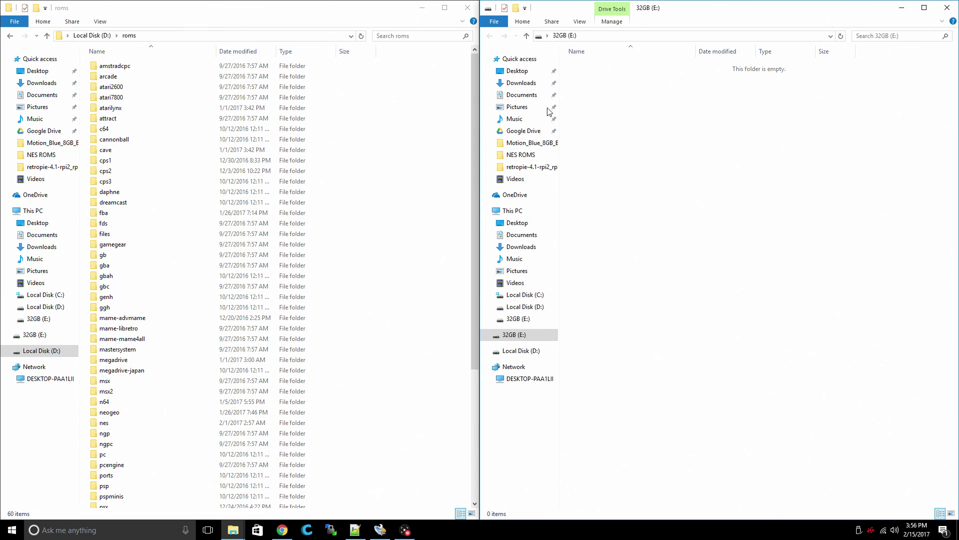
Create a folder named SNES on the 32GB (E:) drive.
{"action": "right_click", "coordinate": [630, 145]}
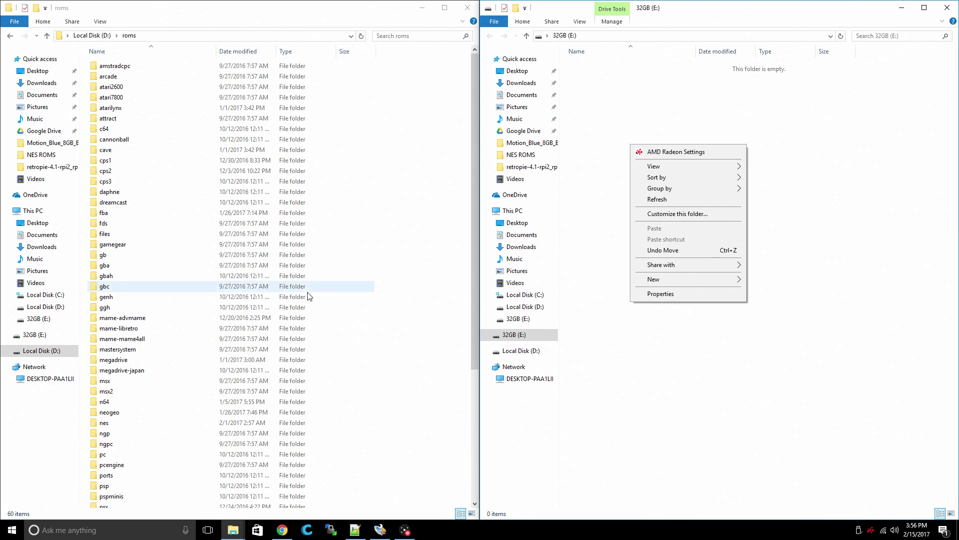
{"action": "scroll", "coordinate": [153, 414], "scroll_direction": "down", "scroll_amount": 6}
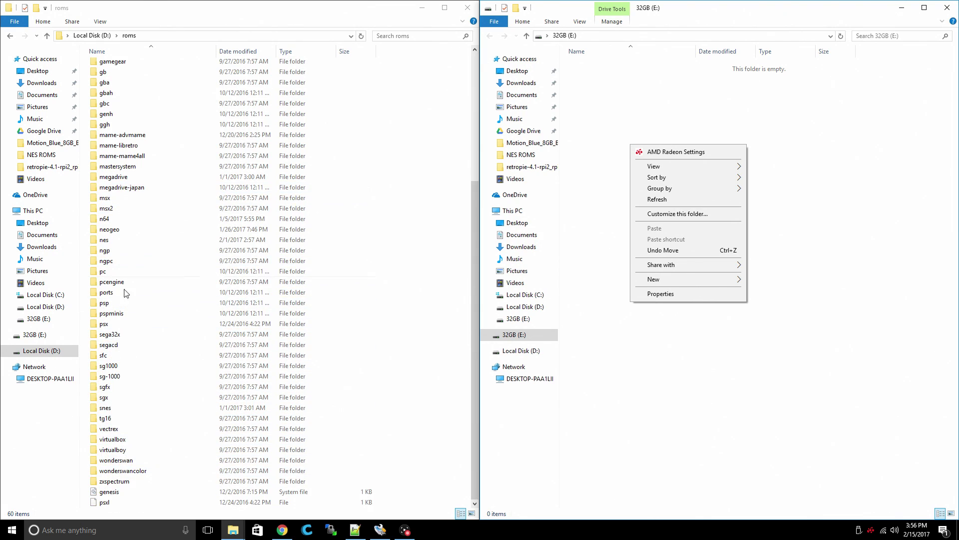
{"action": "right_click", "coordinate": [601, 121]}
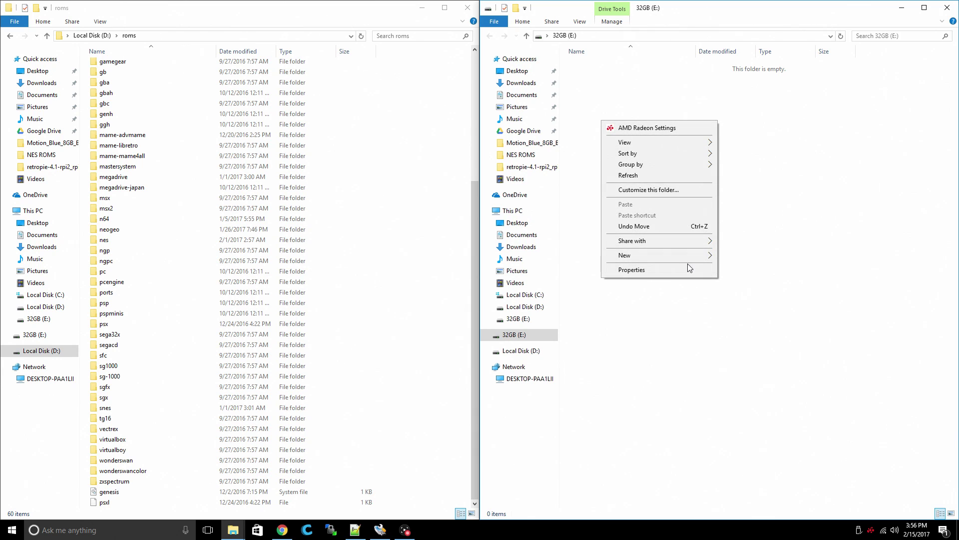
{"action": "mouse_move", "coordinate": [692, 257]}
{"action": "left_click", "coordinate": [743, 259]}
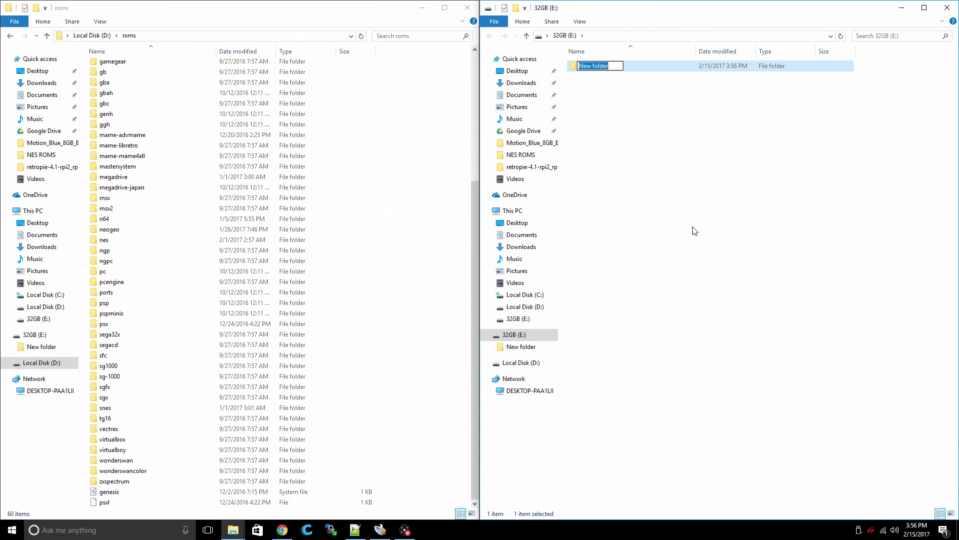
{"action": "type", "text": "SNES"}
{"action": "left_click", "coordinate": [694, 231]}
Create a folder named NEO-GEO next to the SNES folder on the 32GB (E:) drive.
{"action": "right_click", "coordinate": [640, 168]}
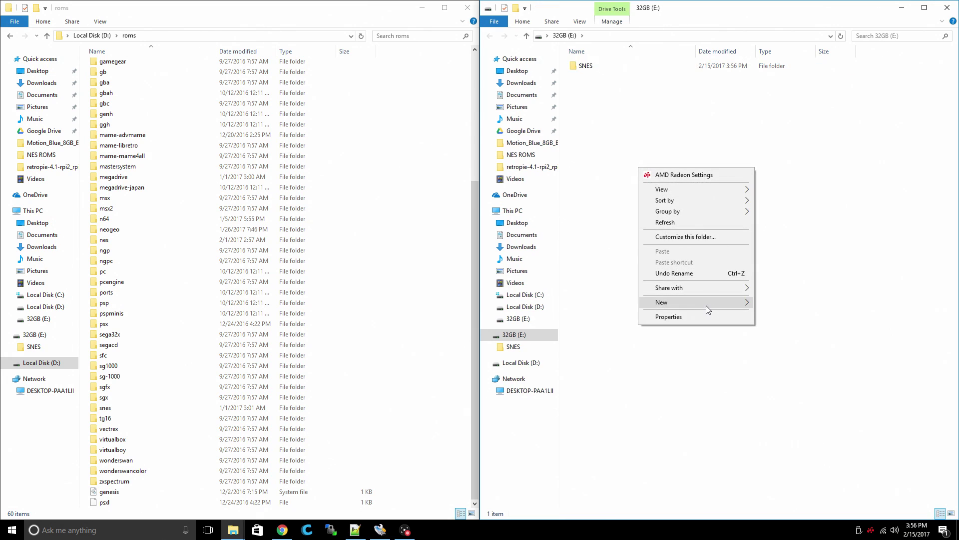
{"action": "mouse_move", "coordinate": [712, 302]}
{"action": "left_click", "coordinate": [759, 302]}
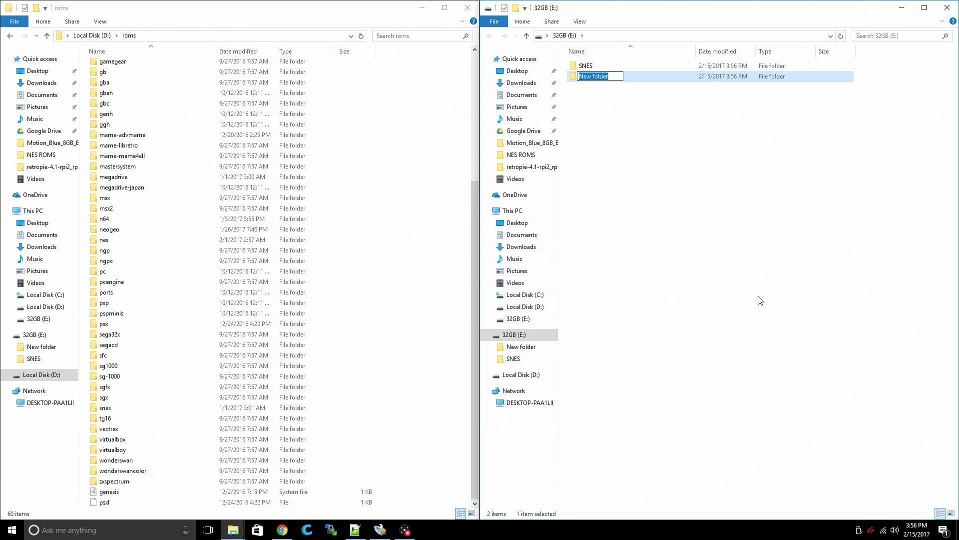
{"action": "type", "text": "NEO-GEO"}
{"action": "left_click", "coordinate": [663, 166]}
Create a third folder on the 32GB (E:) drive and name it MEGA-DRIVE.
{"action": "right_click", "coordinate": [661, 165]}
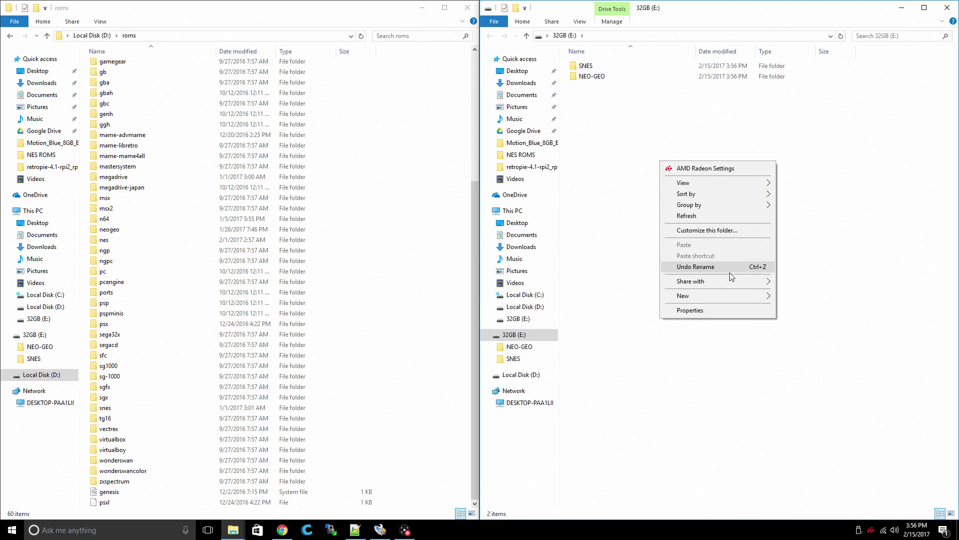
{"action": "mouse_move", "coordinate": [706, 297]}
{"action": "left_click", "coordinate": [800, 297]}
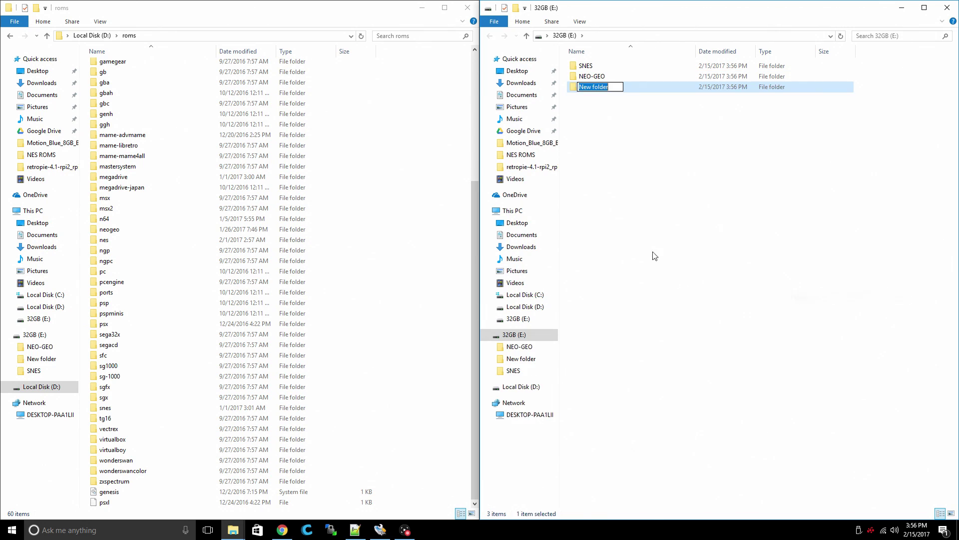
{"action": "type", "text": "MEGA-DRIVE"}
{"action": "key", "text": "Return"}
{"action": "left_click", "coordinate": [622, 223]}
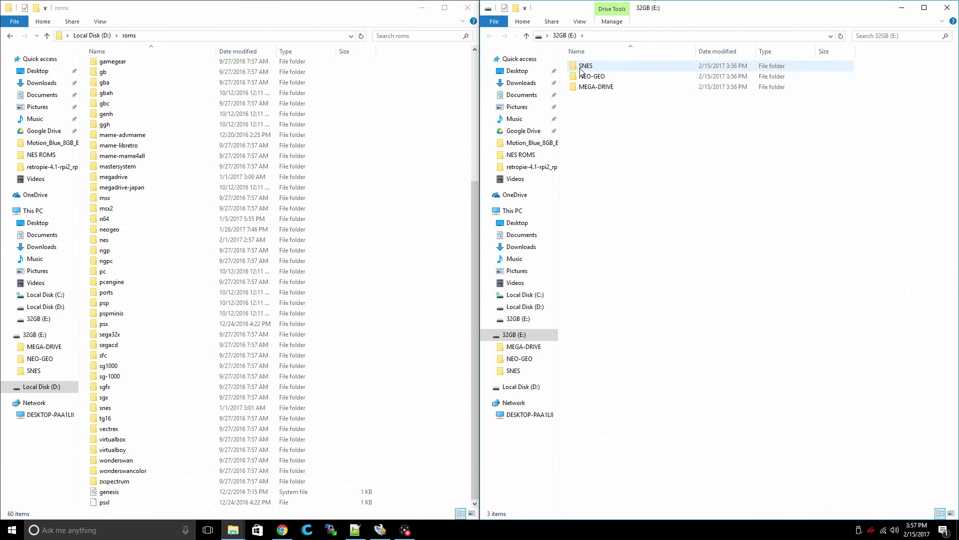
Copy eight game archives, including Chrono Trigger, Donkey Kong Country and Joe & Mac 2, from the roms snes folder into the drive's SNES folder.
{"action": "double_click", "coordinate": [593, 69]}
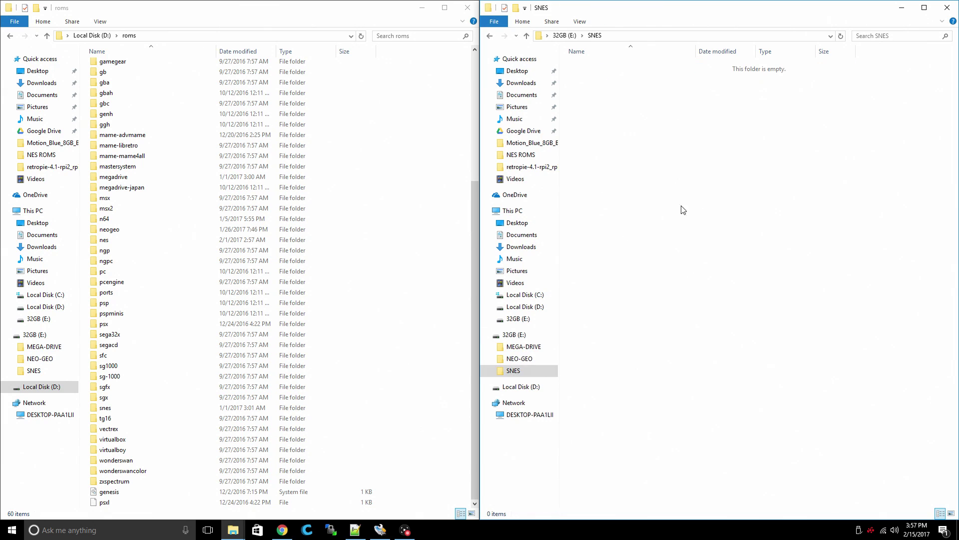
{"action": "double_click", "coordinate": [108, 408]}
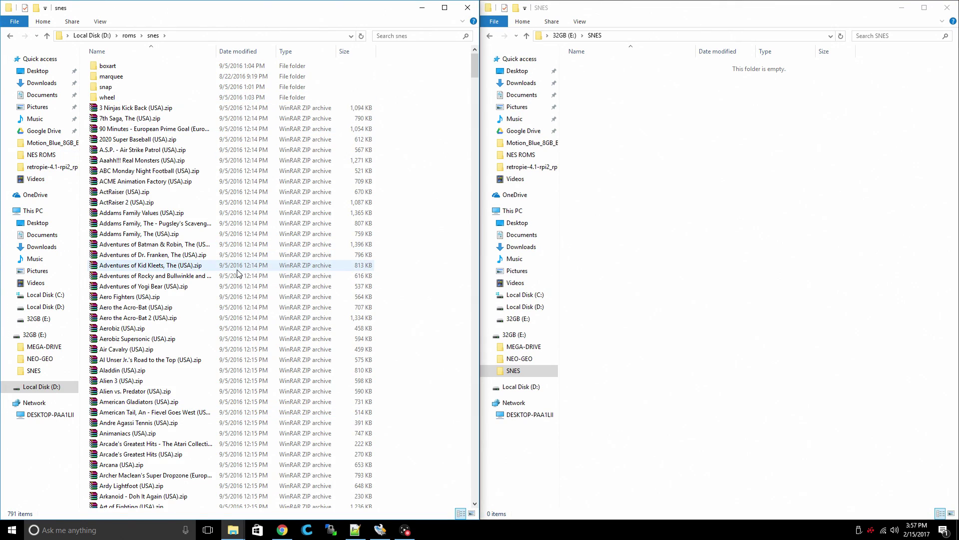
{"action": "left_click_drag", "start_coordinate": [134, 150], "coordinate": [729, 210]}
{"action": "scroll", "coordinate": [167, 320], "scroll_direction": "down", "scroll_amount": 9}
{"action": "left_click_drag", "start_coordinate": [168, 313], "coordinate": [756, 215]}
{"action": "scroll", "coordinate": [167, 273], "scroll_direction": "down", "scroll_amount": 8}
{"action": "left_click_drag", "start_coordinate": [160, 289], "coordinate": [655, 190]}
{"action": "scroll", "coordinate": [198, 339], "scroll_direction": "down", "scroll_amount": 14}
{"action": "left_click_drag", "start_coordinate": [198, 338], "coordinate": [789, 195]}
{"action": "scroll", "coordinate": [200, 324], "scroll_direction": "down", "scroll_amount": 12}
{"action": "left_click_drag", "start_coordinate": [176, 325], "coordinate": [763, 197]}
{"action": "scroll", "coordinate": [159, 319], "scroll_direction": "down", "scroll_amount": 12}
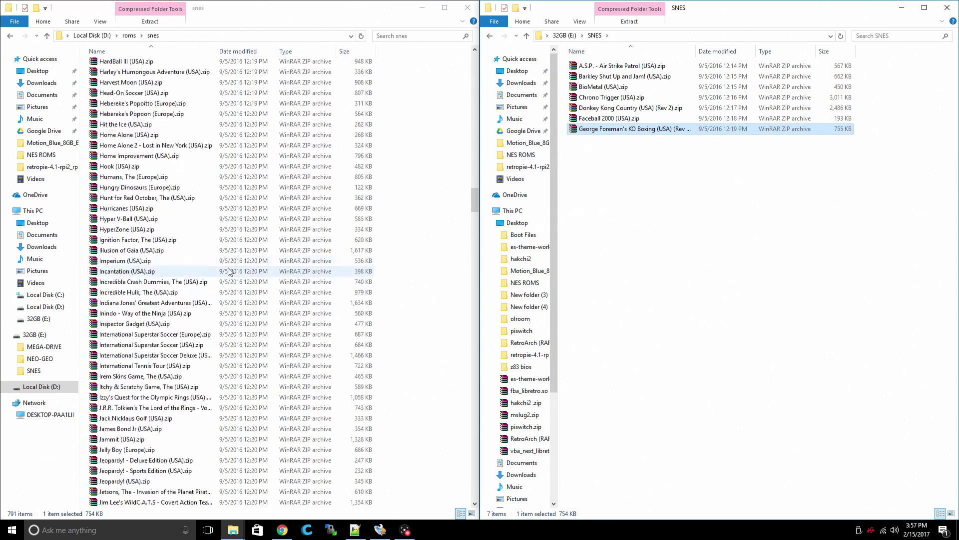
{"action": "left_click_drag", "start_coordinate": [150, 366], "coordinate": [771, 304]}
{"action": "left_click", "coordinate": [771, 303]}
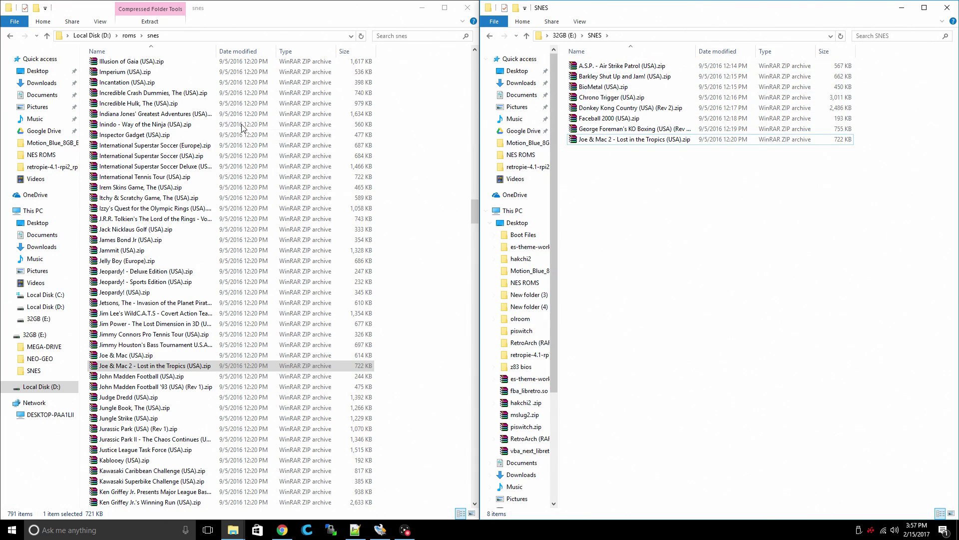
Copy neogeo.zip from the roms neogeo folder into the NEO-GEO folder on the 32GB (E:) drive.
{"action": "left_click", "coordinate": [10, 35]}
{"action": "left_click", "coordinate": [490, 35]}
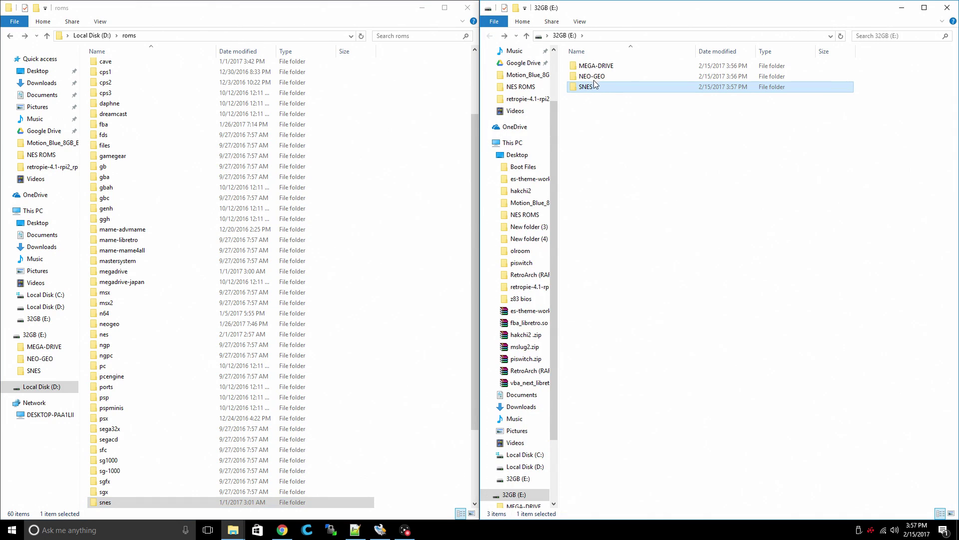
{"action": "double_click", "coordinate": [594, 78]}
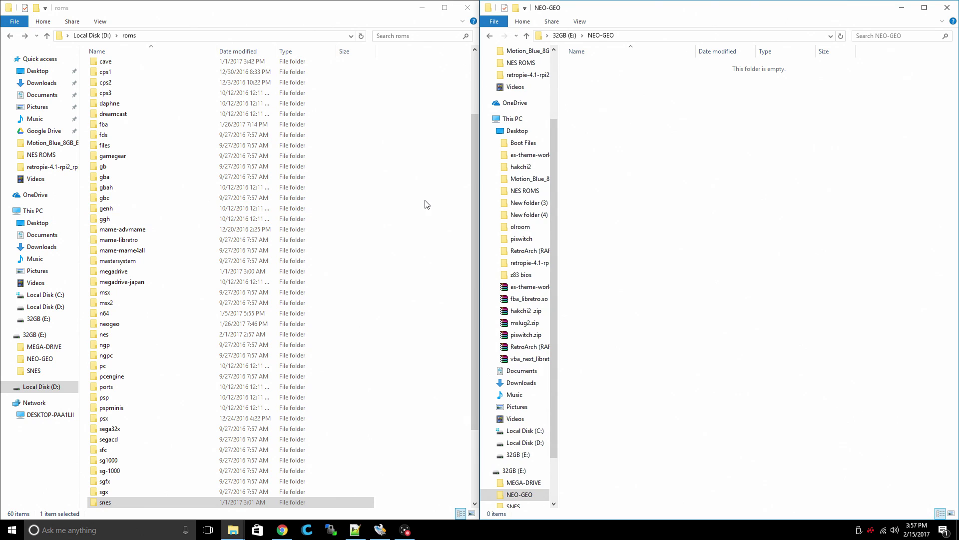
{"action": "double_click", "coordinate": [121, 329]}
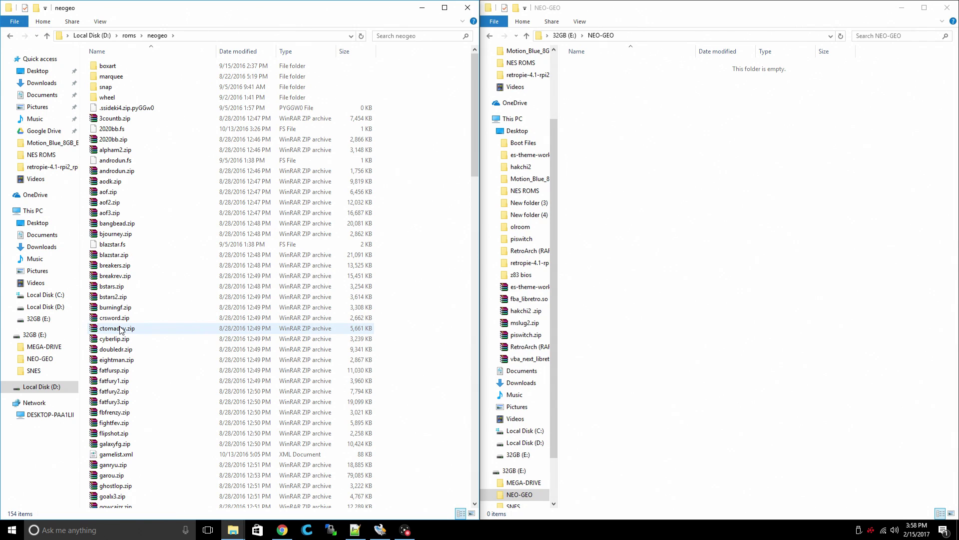
{"action": "scroll", "coordinate": [144, 330], "scroll_direction": "down", "scroll_amount": 3}
{"action": "scroll", "coordinate": [150, 330], "scroll_direction": "down", "scroll_amount": 15}
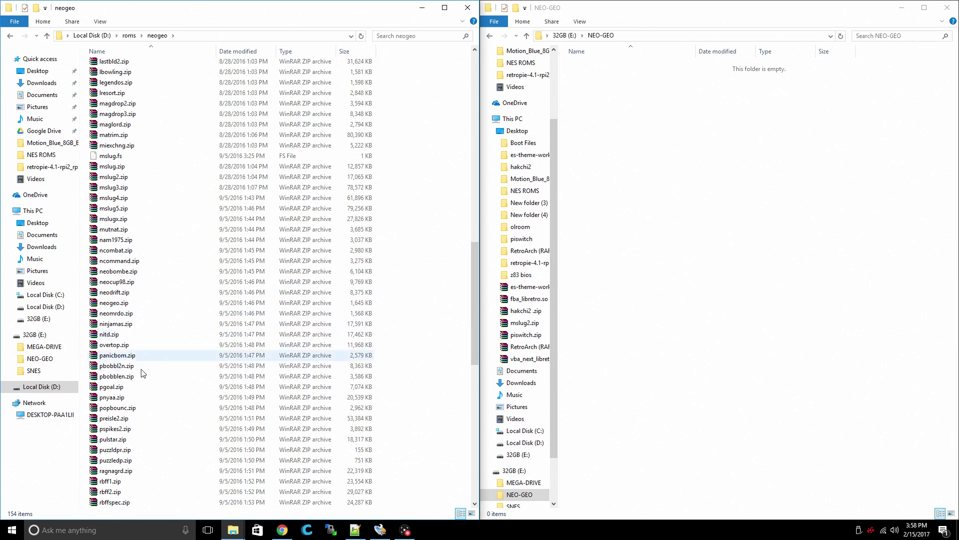
{"action": "scroll", "coordinate": [142, 379], "scroll_direction": "down", "scroll_amount": 1}
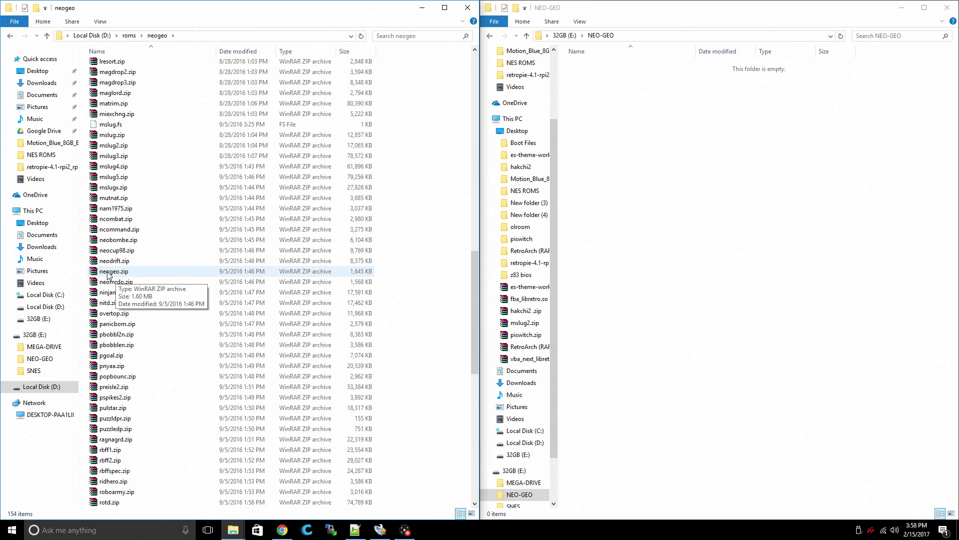
{"action": "left_click_drag", "start_coordinate": [108, 274], "coordinate": [738, 192]}
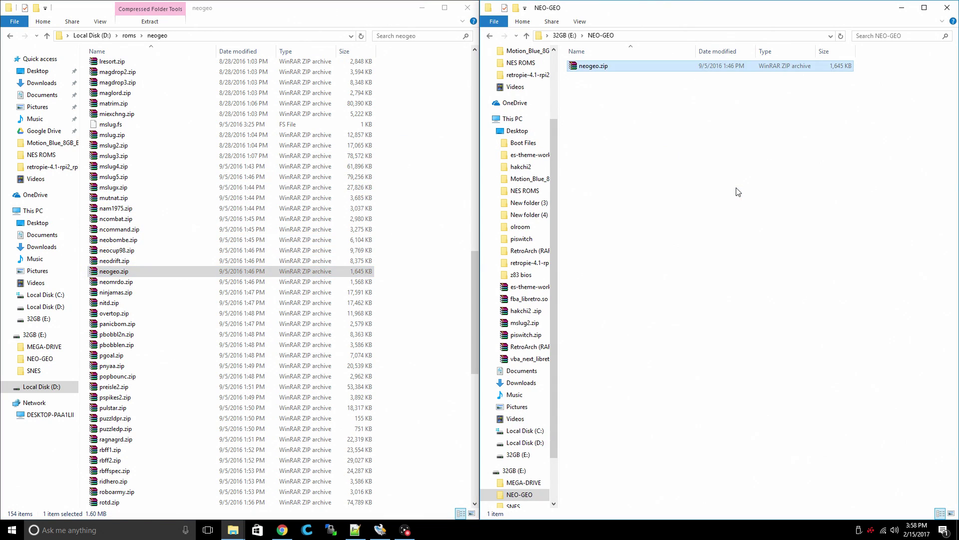
Copy aof.zip, fatfury3.zip, mslug3.zip, mslug5.zip and zedblade.zip from neogeo into the drive's NEO-GEO folder, and return to the drive's root.
{"action": "scroll", "coordinate": [328, 240], "scroll_direction": "up", "scroll_amount": 20}
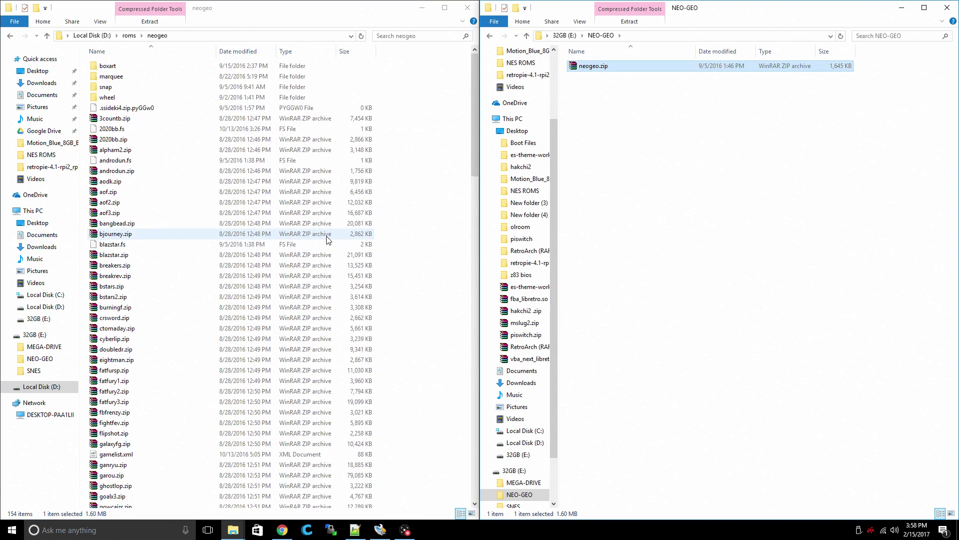
{"action": "left_click_drag", "start_coordinate": [106, 195], "coordinate": [732, 271]}
{"action": "scroll", "coordinate": [150, 300], "scroll_direction": "down", "scroll_amount": 4}
{"action": "left_click_drag", "start_coordinate": [107, 282], "coordinate": [664, 244]}
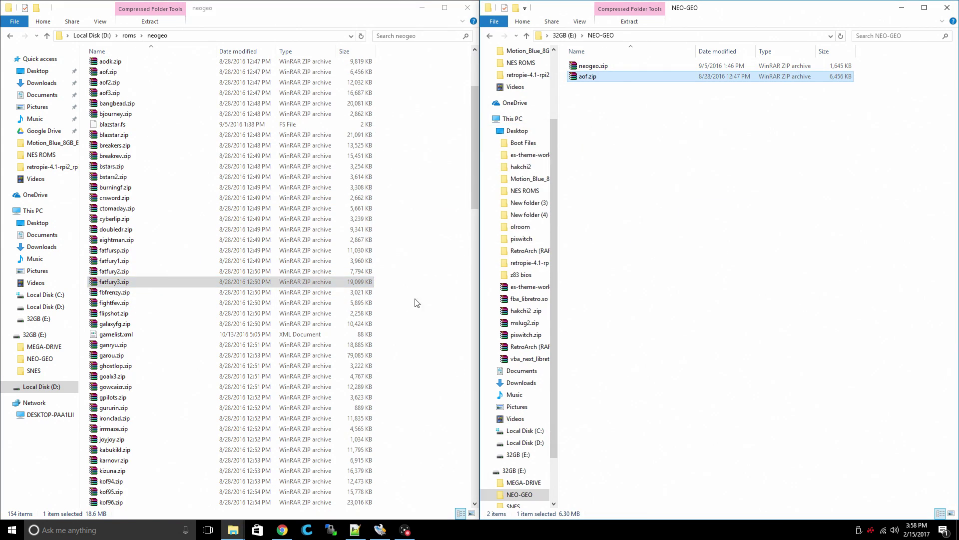
{"action": "scroll", "coordinate": [250, 350], "scroll_direction": "down", "scroll_amount": 10}
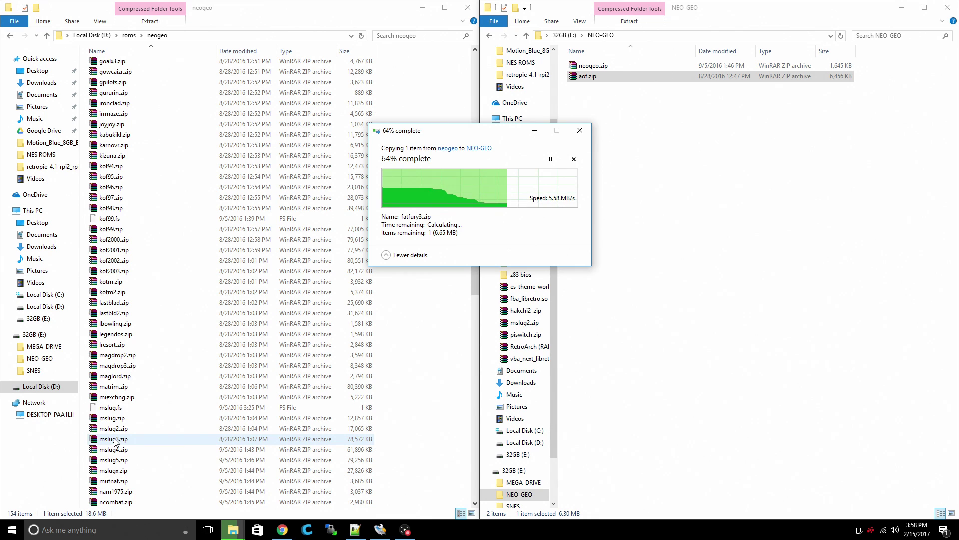
{"action": "left_click_drag", "start_coordinate": [115, 439], "coordinate": [784, 307]}
{"action": "scroll", "coordinate": [114, 356], "scroll_direction": "down", "scroll_amount": 5}
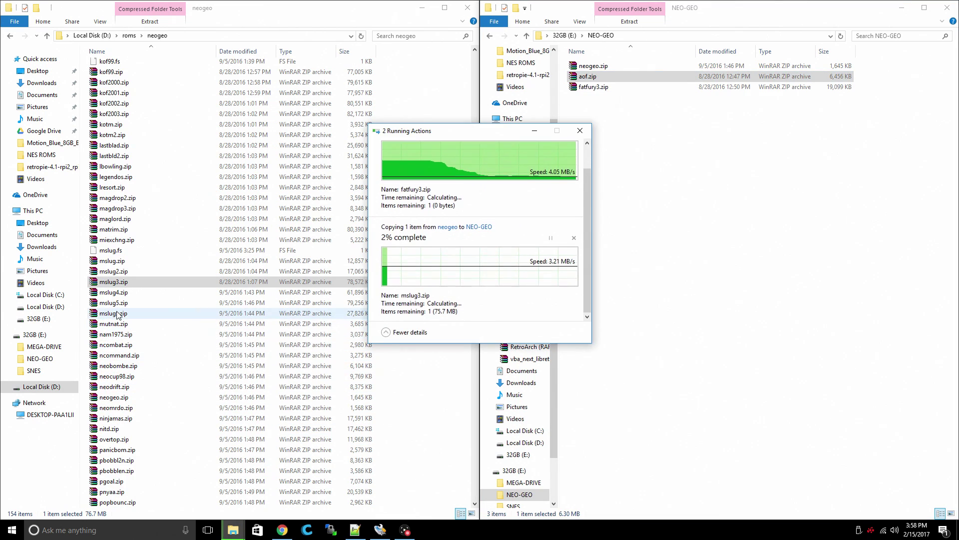
{"action": "left_click_drag", "start_coordinate": [114, 302], "coordinate": [759, 240]}
{"action": "scroll", "coordinate": [160, 389], "scroll_direction": "down", "scroll_amount": 20}
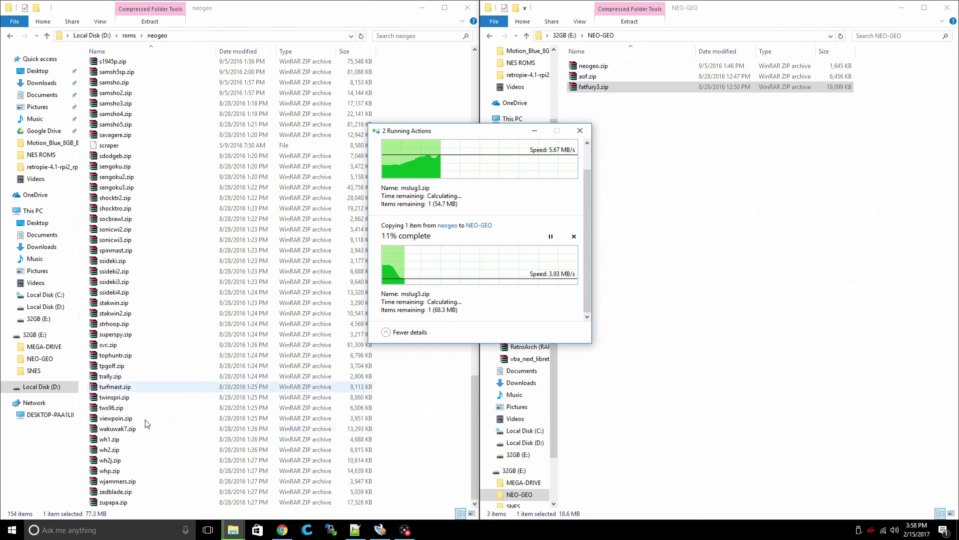
{"action": "left_click_drag", "start_coordinate": [116, 492], "coordinate": [742, 284]}
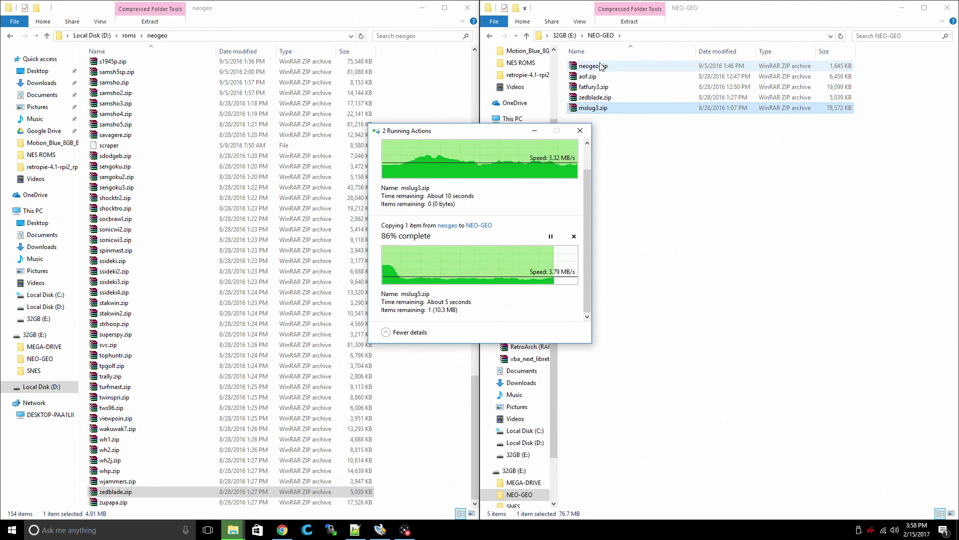
{"action": "left_click", "coordinate": [490, 36]}
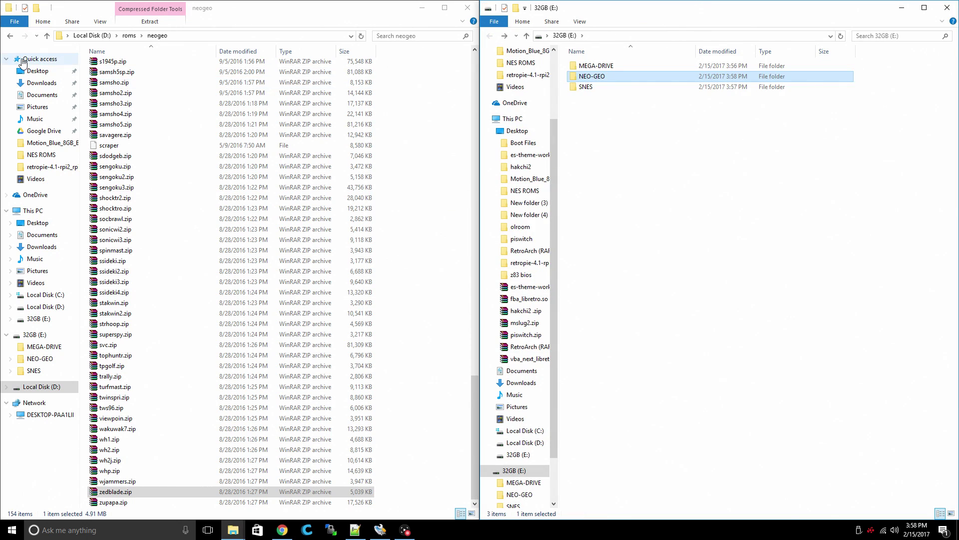
Copy the Adventures of Rocky and Bullwinkle, Alien Storm and Ayrton Senna's Super Monaco GP II archives from roms megadrive into the drive's MEGA-DRIVE folder.
{"action": "left_click", "coordinate": [10, 35]}
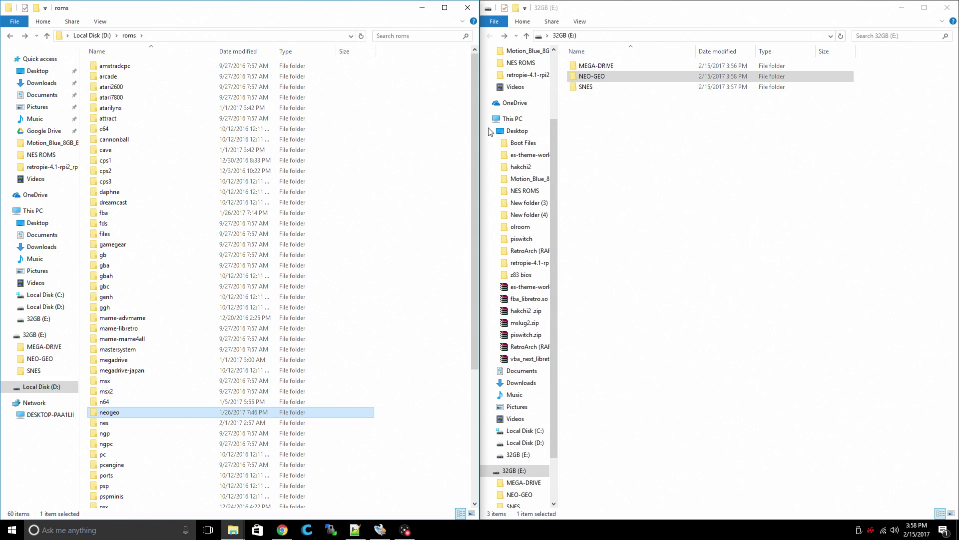
{"action": "double_click", "coordinate": [576, 69]}
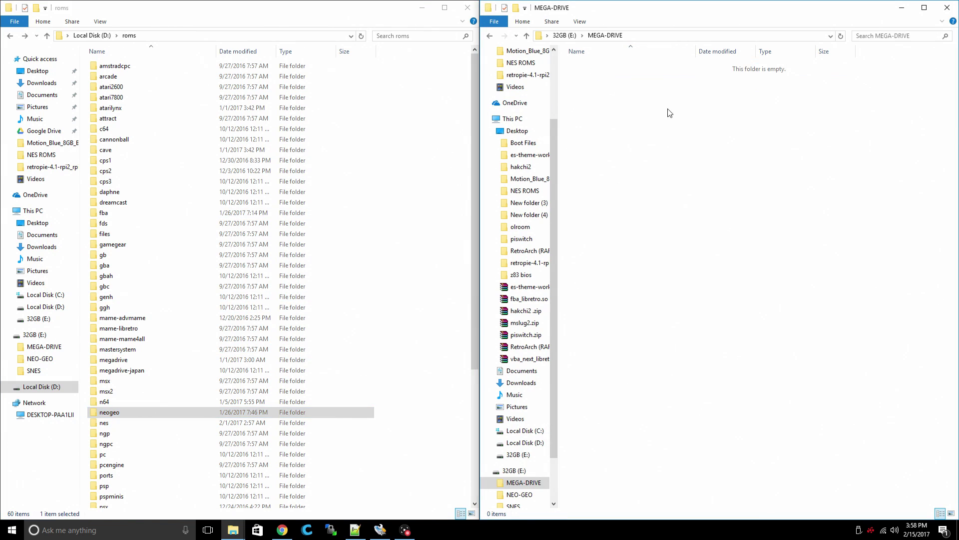
{"action": "double_click", "coordinate": [116, 359]}
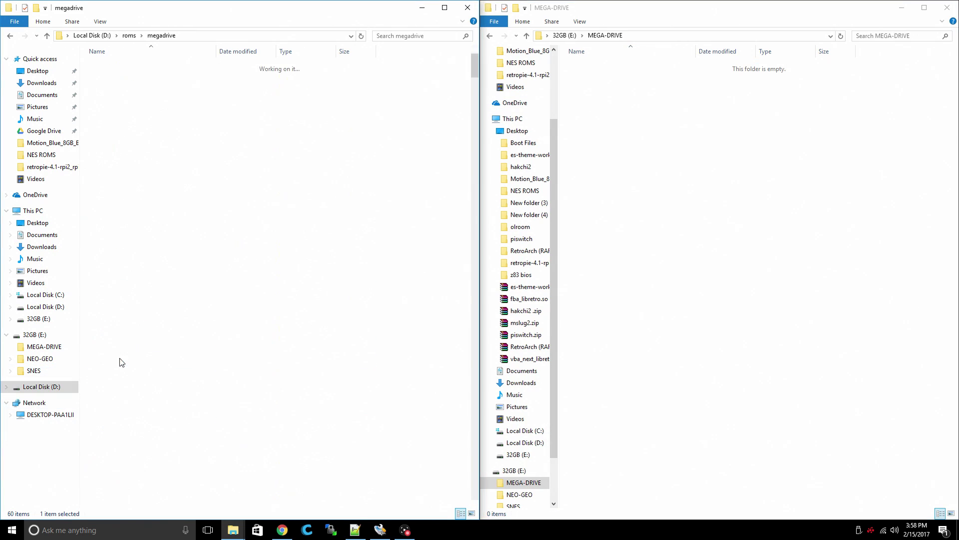
{"action": "left_click_drag", "start_coordinate": [174, 216], "coordinate": [687, 200]}
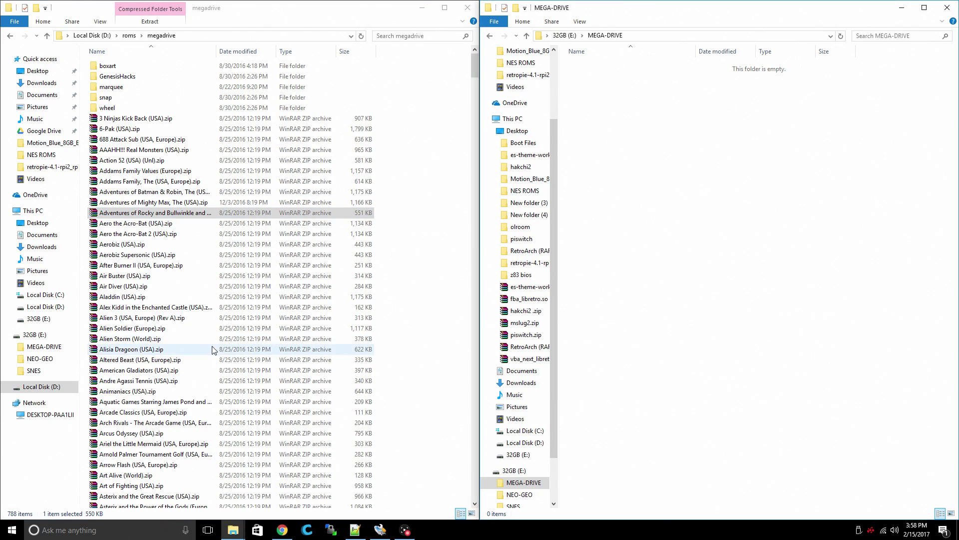
{"action": "left_click_drag", "start_coordinate": [131, 339], "coordinate": [754, 294]}
{"action": "scroll", "coordinate": [430, 371], "scroll_direction": "down", "scroll_amount": 7}
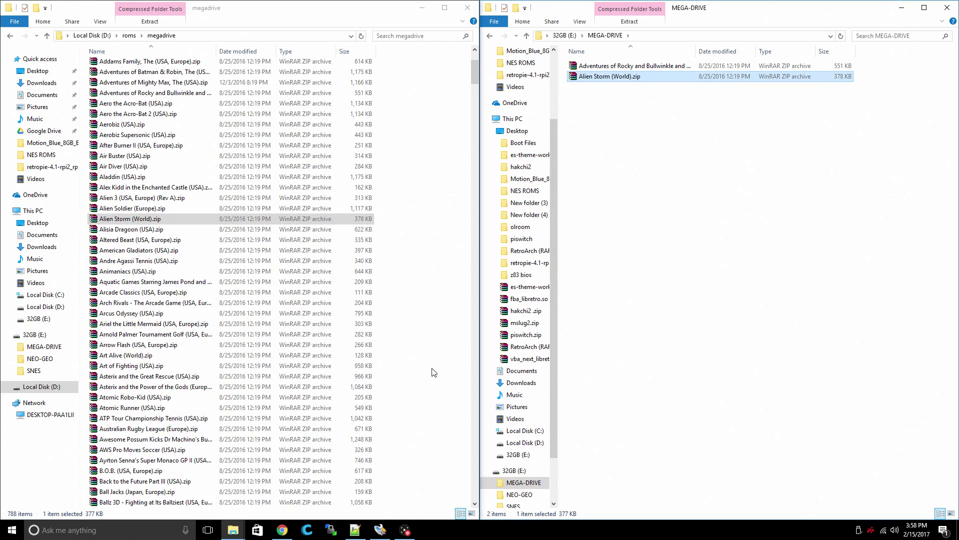
{"action": "left_click_drag", "start_coordinate": [136, 368], "coordinate": [705, 272]}
Copy the Bio Hazard Battle, Castle of Illusion Starring Mickey Mouse and Crusader of Centy archives from megadrive into the MEGA-DRIVE folder.
{"action": "scroll", "coordinate": [327, 348], "scroll_direction": "down", "scroll_amount": 6}
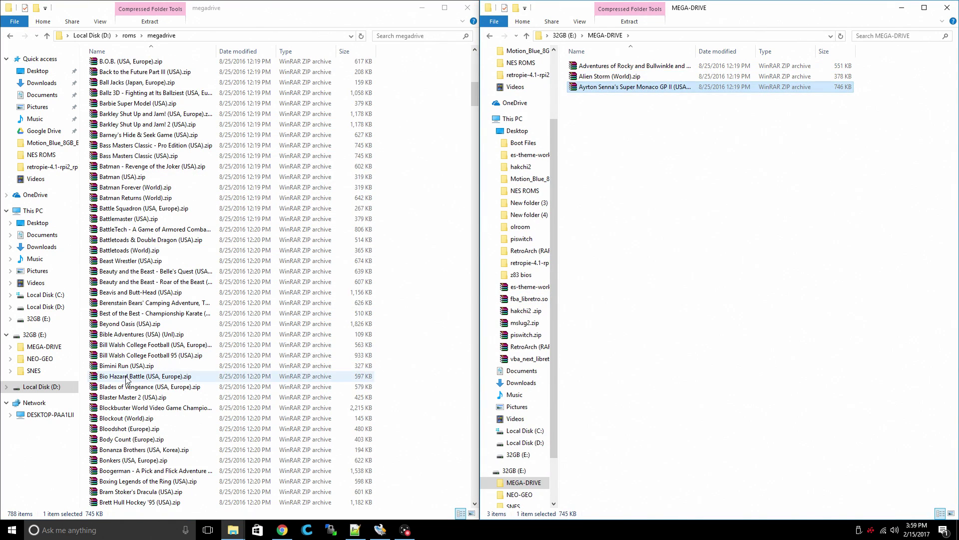
{"action": "left_click_drag", "start_coordinate": [126, 381], "coordinate": [724, 228]}
{"action": "scroll", "coordinate": [127, 394], "scroll_direction": "down", "scroll_amount": 11}
{"action": "left_click", "coordinate": [127, 389]}
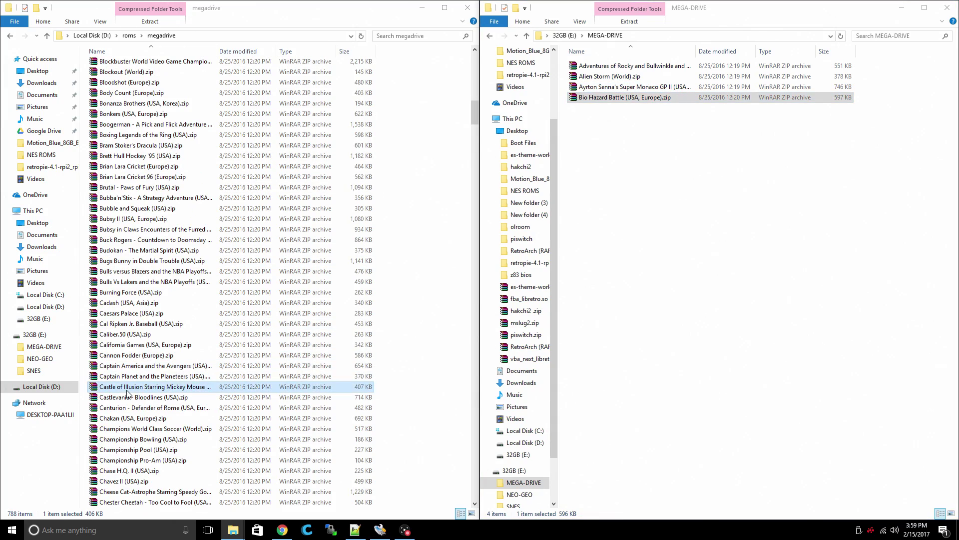
{"action": "left_click_drag", "start_coordinate": [126, 393], "coordinate": [740, 270]}
{"action": "scroll", "coordinate": [150, 394], "scroll_direction": "down", "scroll_amount": 12}
{"action": "left_click", "coordinate": [136, 397]}
{"action": "left_click_drag", "start_coordinate": [136, 397], "coordinate": [717, 265]}
Copy Altered Beast (USA, Europe).zip into the MEGA-DRIVE folder and maximize the window showing the 32GB (E:) drive's root.
{"action": "scroll", "coordinate": [303, 343], "scroll_direction": "up", "scroll_amount": 20}
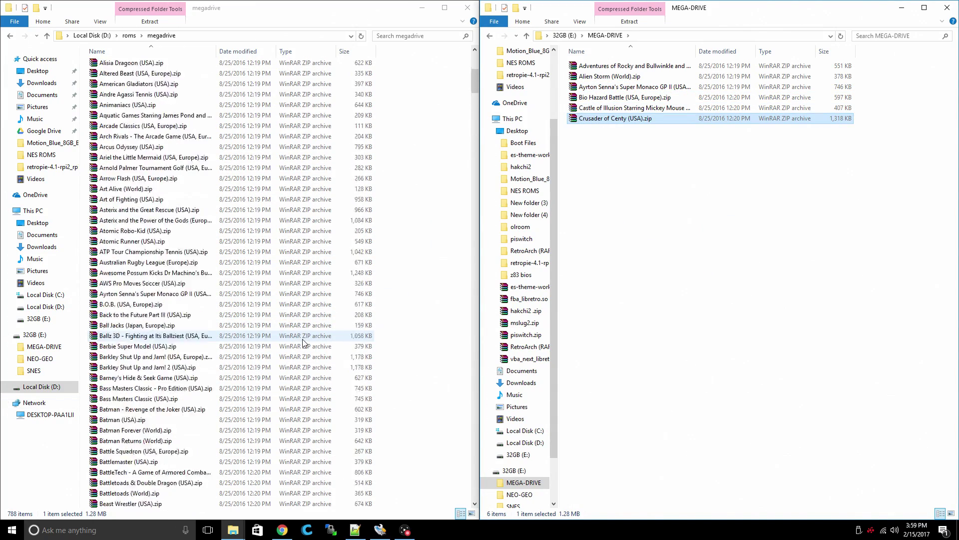
{"action": "scroll", "coordinate": [303, 343], "scroll_direction": "up", "scroll_amount": 9}
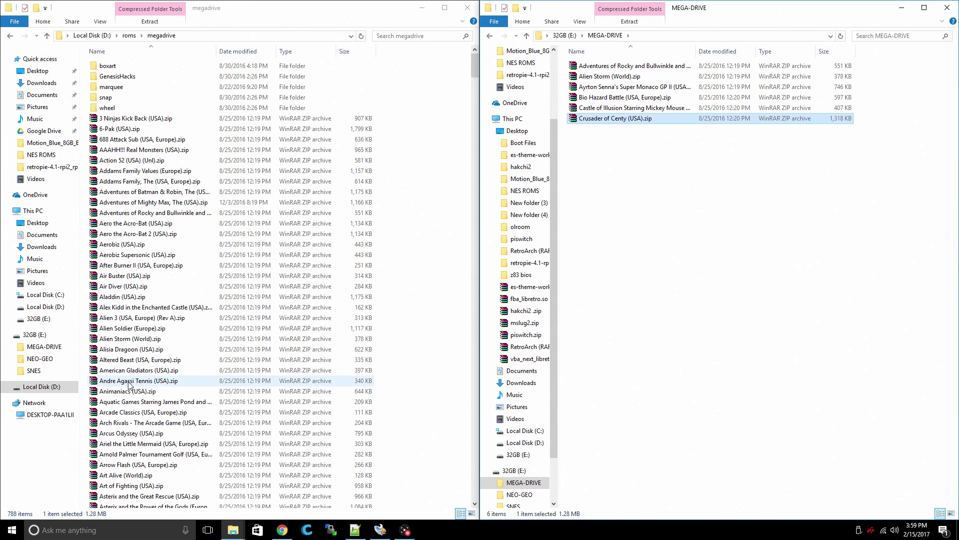
{"action": "left_click_drag", "start_coordinate": [131, 360], "coordinate": [726, 229]}
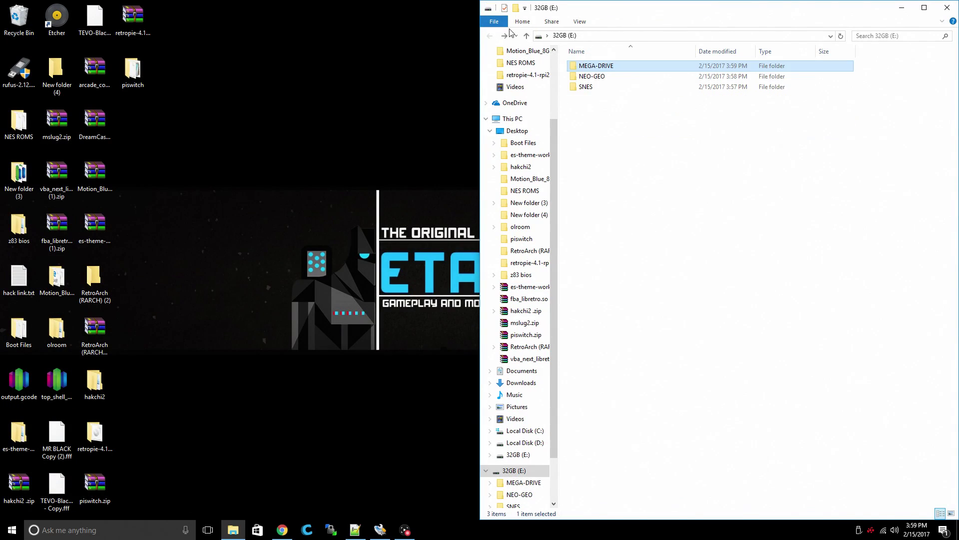
{"action": "key", "text": "super+Up"}
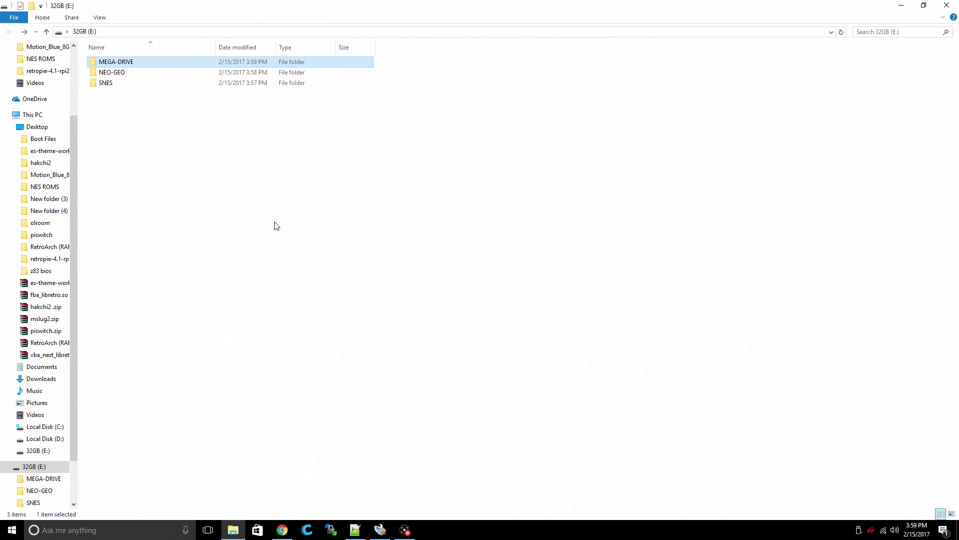
{"action": "left_click", "coordinate": [277, 226]}
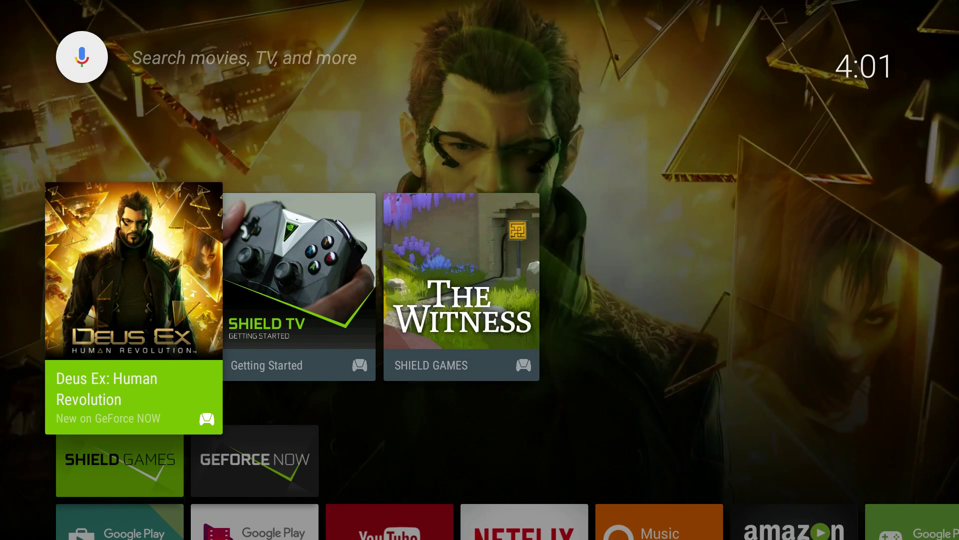
Switch to the Shield TV home screen and launch RetroArch from the Games row.
{"action": "key", "text": "Down"}
{"action": "key", "text": "Down"}
{"action": "key", "text": "Down"}
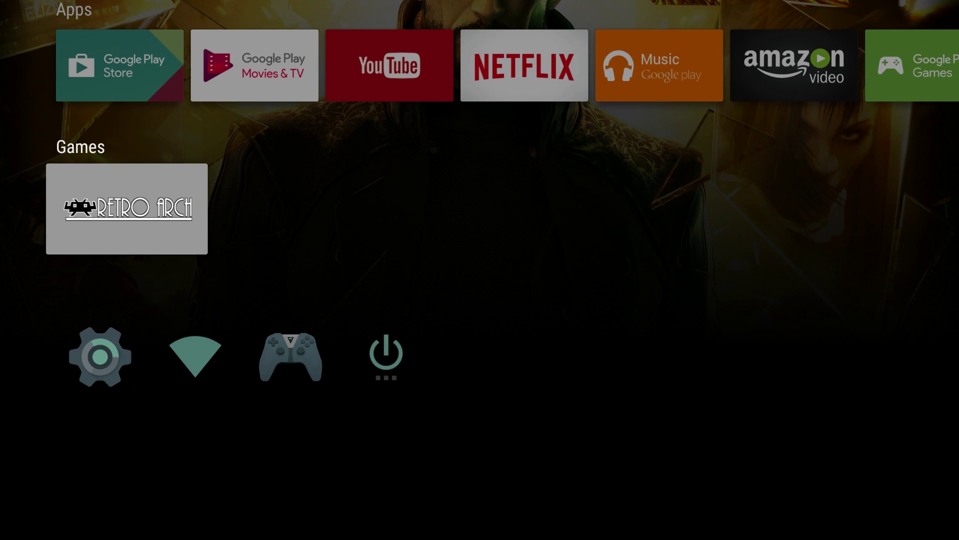
{"action": "key", "text": "Return"}
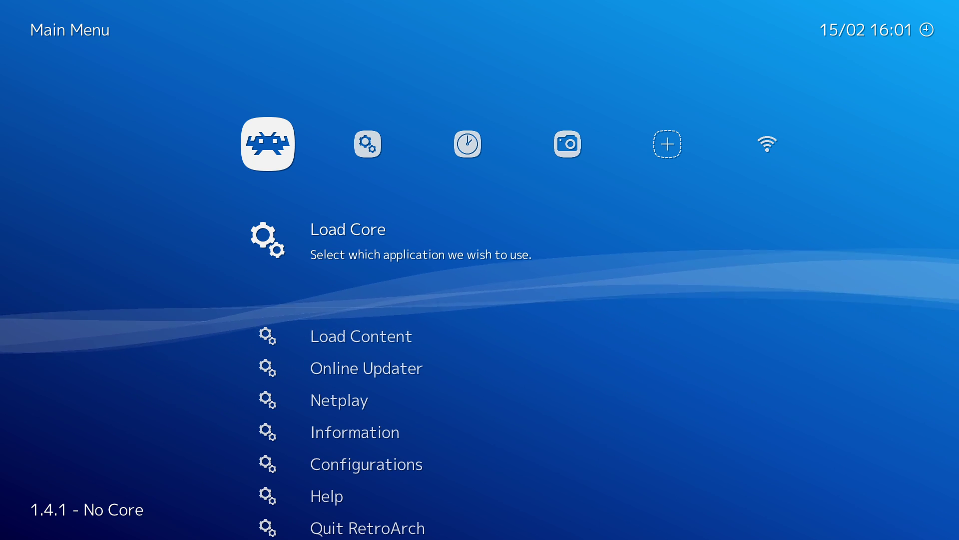
Open the Core Updater within the Online Updater and download the Arcade (FB Alpha) core.
{"action": "key", "text": "Down"}
{"action": "key", "text": "Down"}
{"action": "key", "text": "Return"}
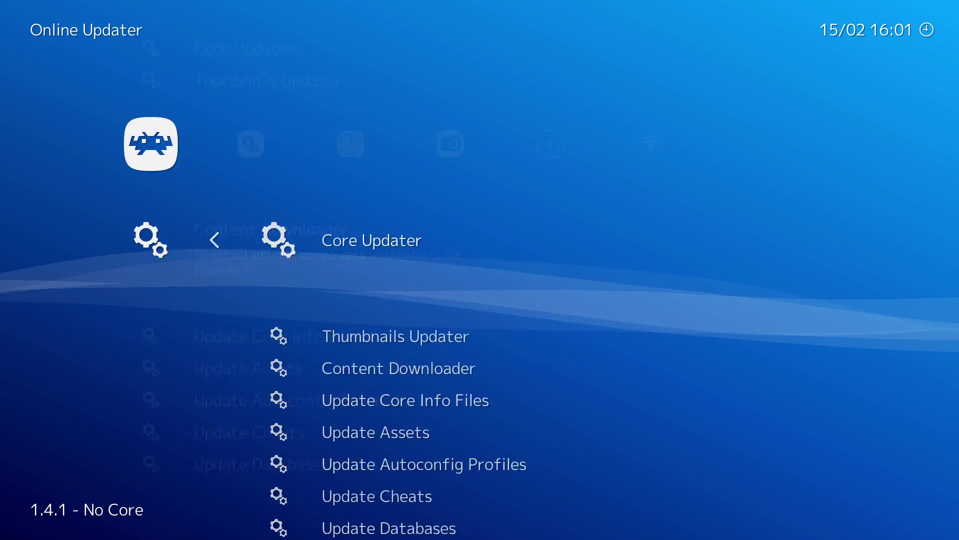
{"action": "key", "text": "Return"}
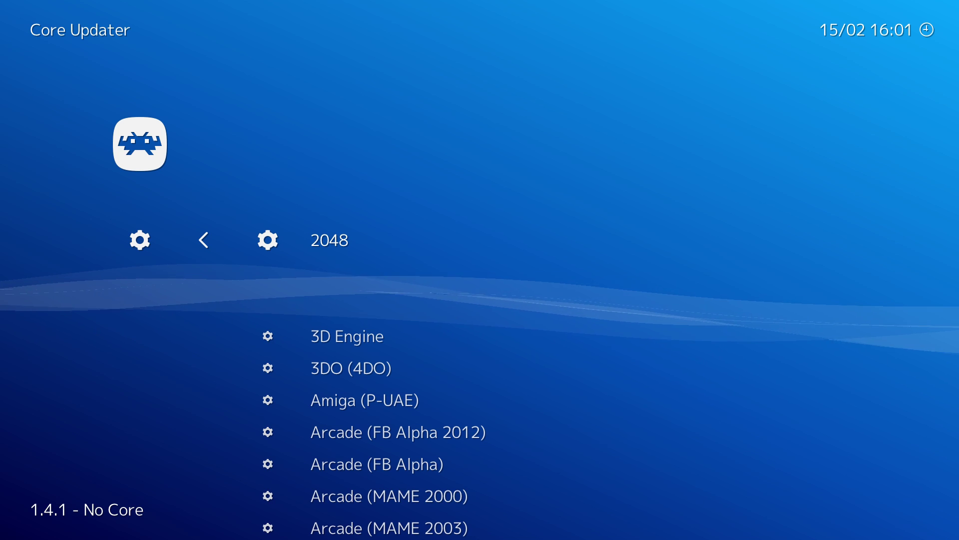
{"action": "key", "text": "Down"}
{"action": "key", "text": "Down"}
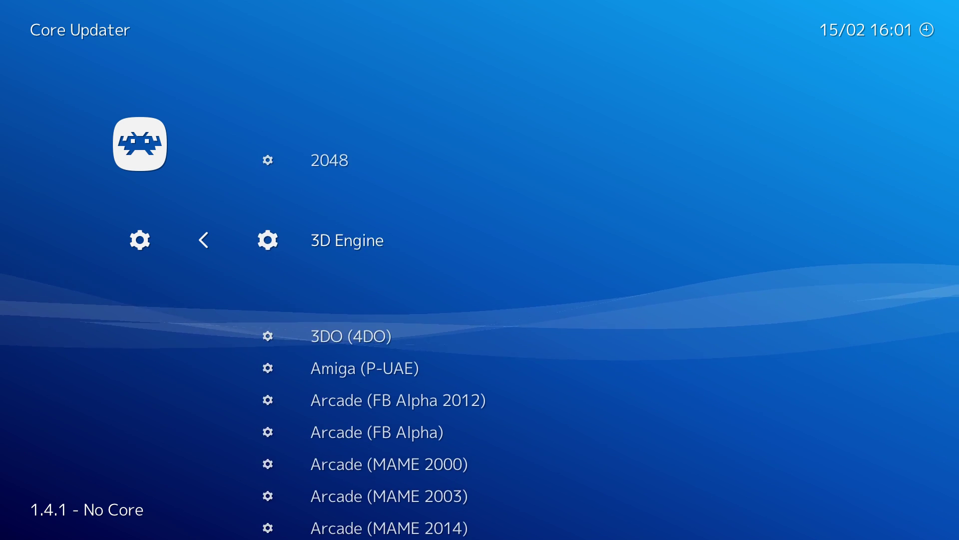
{"action": "key", "text": "Down"}
{"action": "key", "text": "Down"}
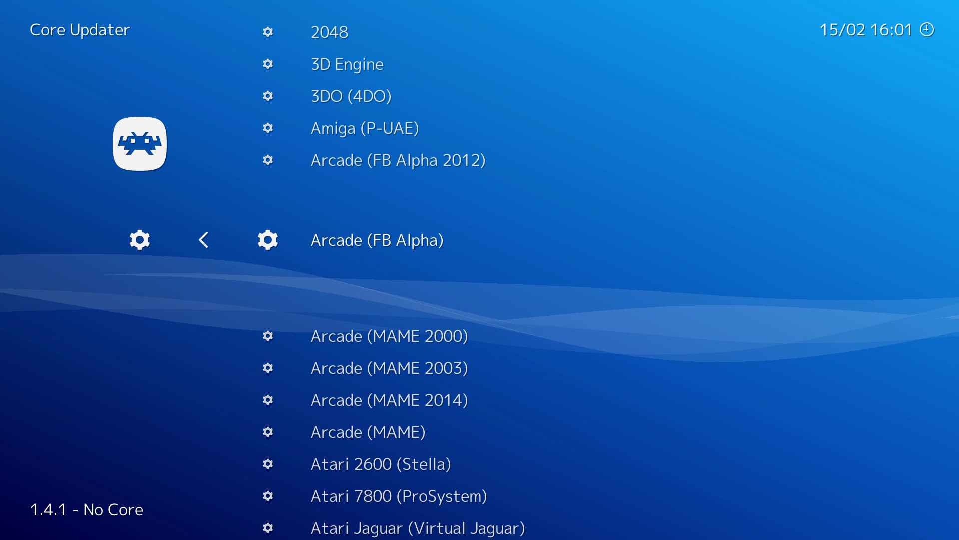
{"action": "key", "text": "Return"}
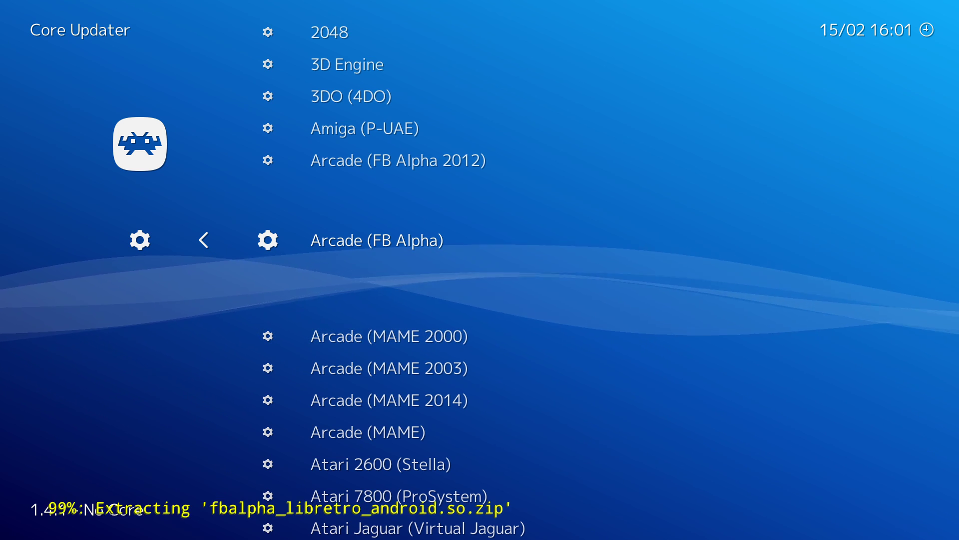
Download the Sega MS/GG/MD/CD (Genesis Plus GX) core from the Core Updater list.
{"action": "key", "text": "Down"}
{"action": "key", "text": "Down"}
{"action": "key", "text": "Down"}
{"action": "key", "text": "Down"}
{"action": "key", "text": "Down"}
{"action": "key", "text": "Down"}
{"action": "key", "text": "Down"}
{"action": "key", "text": "Down"}
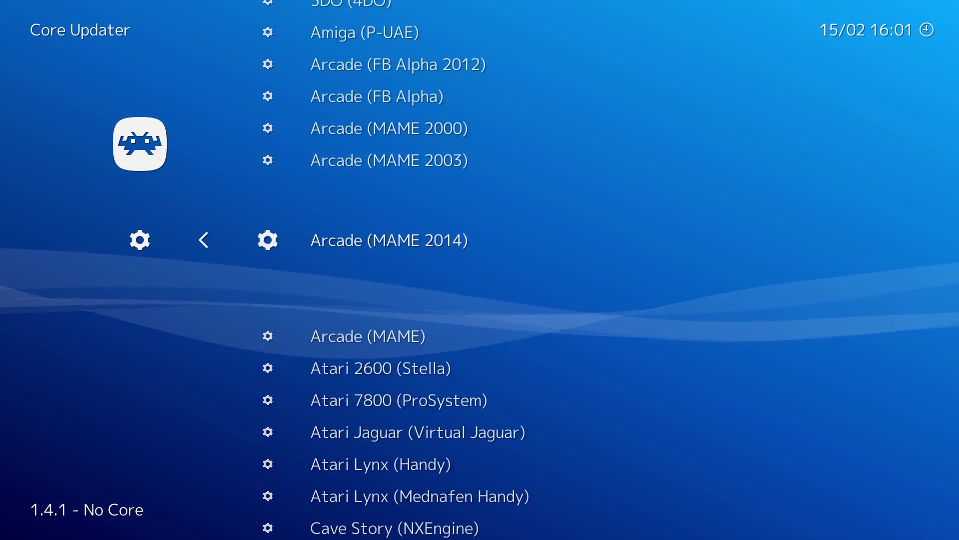
{"action": "key", "text": "Down"}
{"action": "key", "text": "Down"}
{"action": "key", "text": "Down"}
{"action": "key", "text": "Down"}
{"action": "key", "text": "Down"}
{"action": "key", "text": "Down"}
{"action": "key", "text": "Down"}
{"action": "key", "text": "Down"}
{"action": "key", "text": "Down"}
{"action": "key", "text": "Down"}
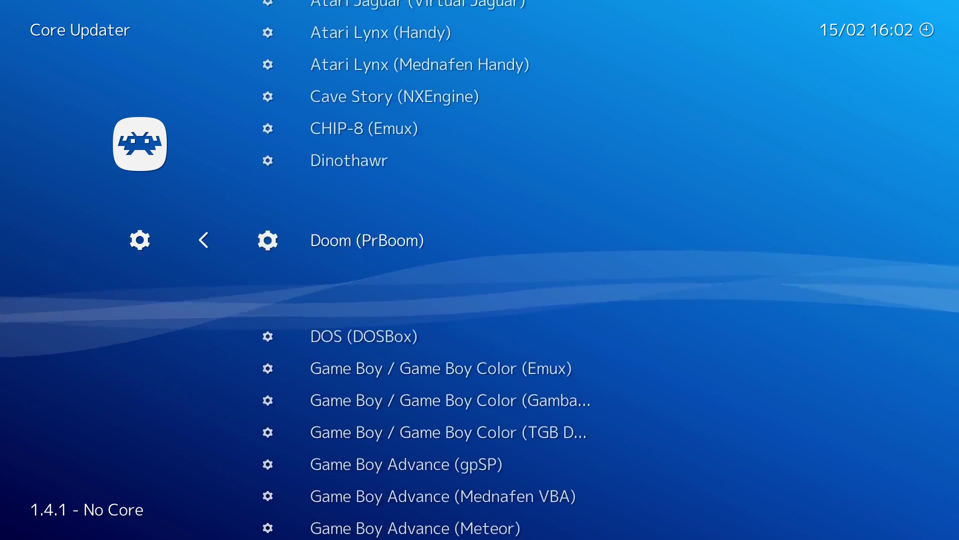
{"action": "key", "text": "Down"}
{"action": "key", "text": "Down"}
{"action": "key", "text": "Down"}
{"action": "key", "text": "Down"}
{"action": "key", "text": "Down"}
{"action": "key", "text": "Down"}
{"action": "key", "text": "Down"}
{"action": "key", "text": "Down"}
{"action": "key", "text": "Down"}
{"action": "key", "text": "Down"}
{"action": "key", "text": "Down"}
{"action": "key", "text": "Down"}
{"action": "key", "text": "Down"}
{"action": "key", "text": "Down"}
{"action": "key", "text": "Down"}
{"action": "key", "text": "Down"}
{"action": "key", "text": "Down"}
{"action": "key", "text": "Down"}
{"action": "key", "text": "Down"}
{"action": "key", "text": "Down"}
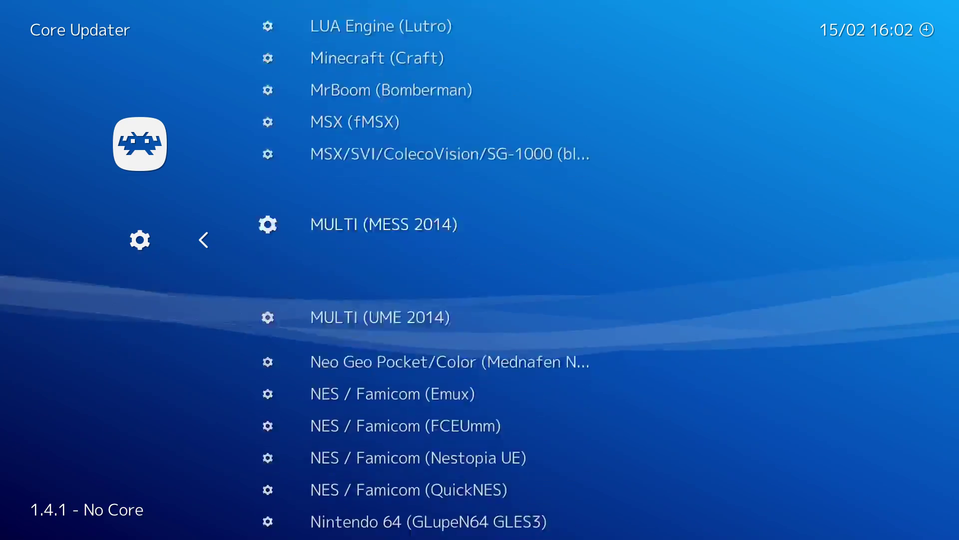
{"action": "key", "text": "Down"}
{"action": "key", "text": "Down"}
{"action": "key", "text": "Down"}
{"action": "key", "text": "Down"}
{"action": "key", "text": "Down"}
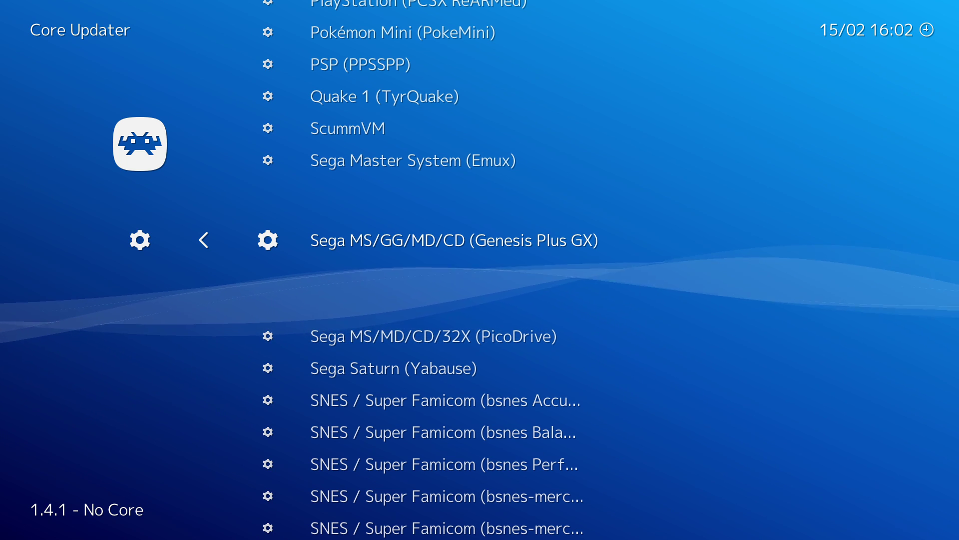
{"action": "key", "text": "Return"}
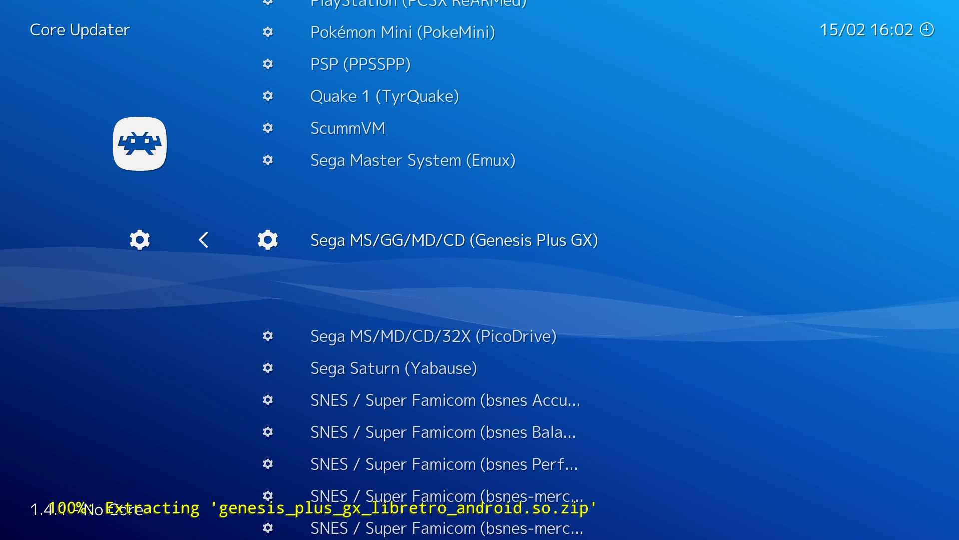
Look through the SNES / Super Famicom cores in the Core Updater and download the Snes9x version.
{"action": "key", "text": "Down"}
{"action": "key", "text": "Down"}
{"action": "key", "text": "Down"}
{"action": "key", "text": "Down"}
{"action": "key", "text": "Down"}
{"action": "key", "text": "Down"}
{"action": "key", "text": "Down"}
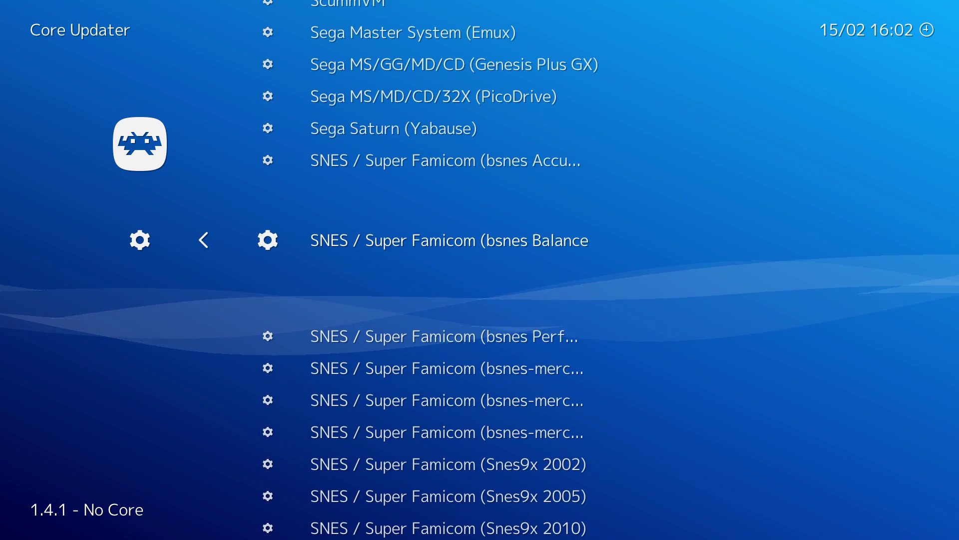
{"action": "key", "text": "Down"}
{"action": "key", "text": "Down"}
{"action": "key", "text": "Down"}
{"action": "key", "text": "Down"}
{"action": "key", "text": "Down"}
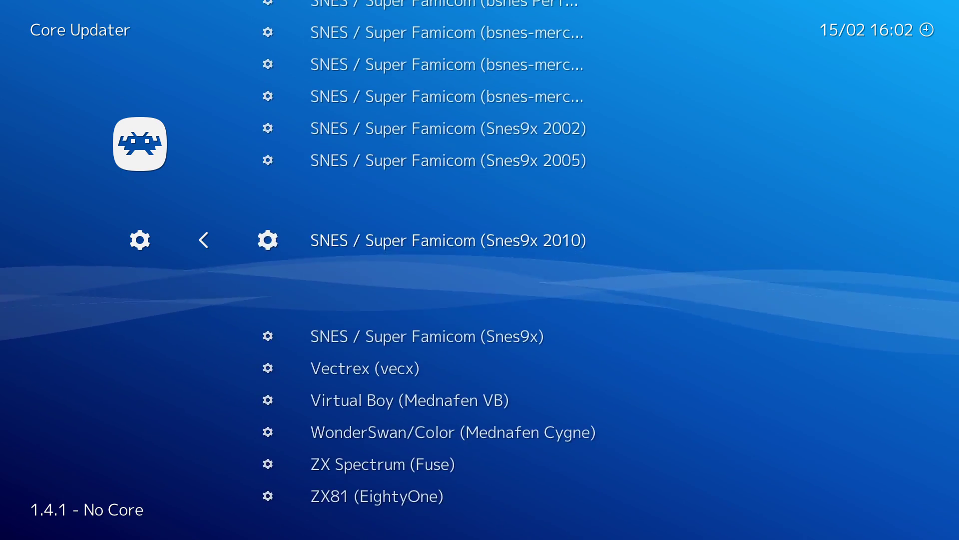
{"action": "key", "text": "Up"}
{"action": "key", "text": "Up"}
{"action": "key", "text": "Up"}
{"action": "key", "text": "Up"}
{"action": "key", "text": "Up"}
{"action": "key", "text": "Up"}
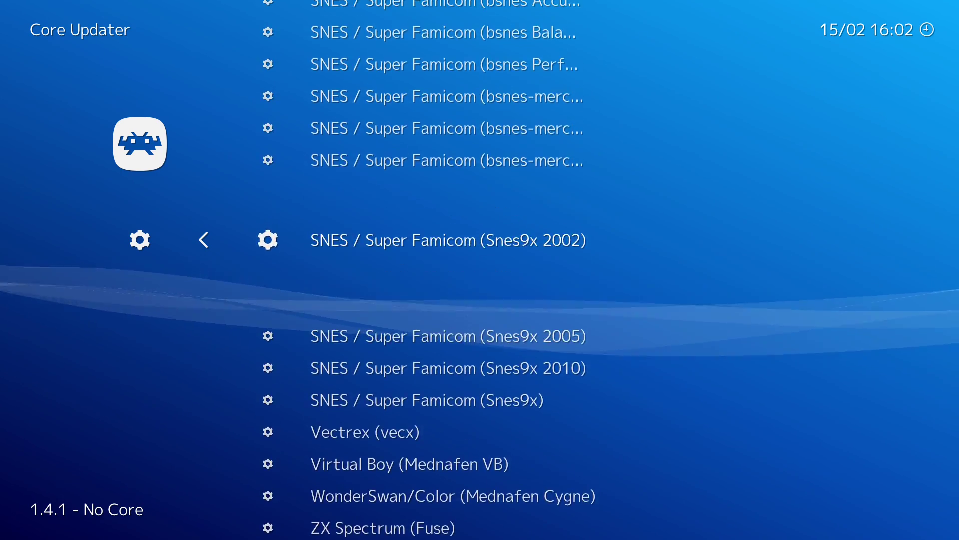
{"action": "key", "text": "Up"}
{"action": "key", "text": "Up"}
{"action": "key", "text": "Down"}
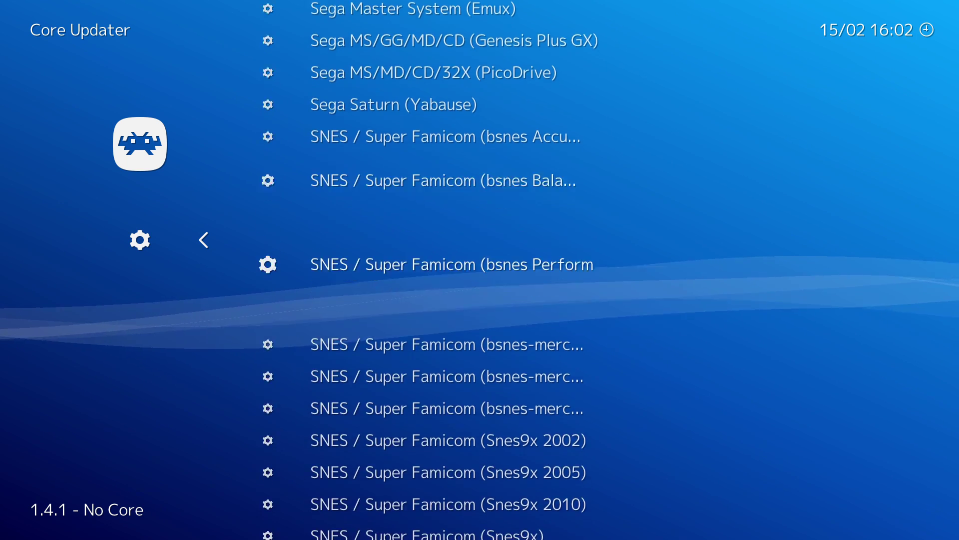
{"action": "key", "text": "Down"}
{"action": "key", "text": "Down"}
{"action": "key", "text": "Down"}
{"action": "key", "text": "Down"}
{"action": "key", "text": "Down"}
{"action": "key", "text": "Down"}
{"action": "key", "text": "Down"}
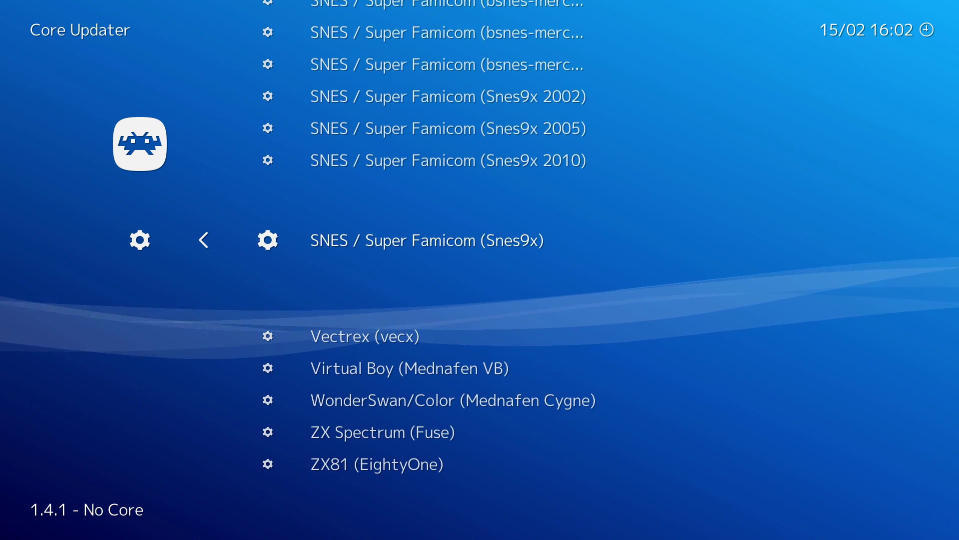
{"action": "key", "text": "Up"}
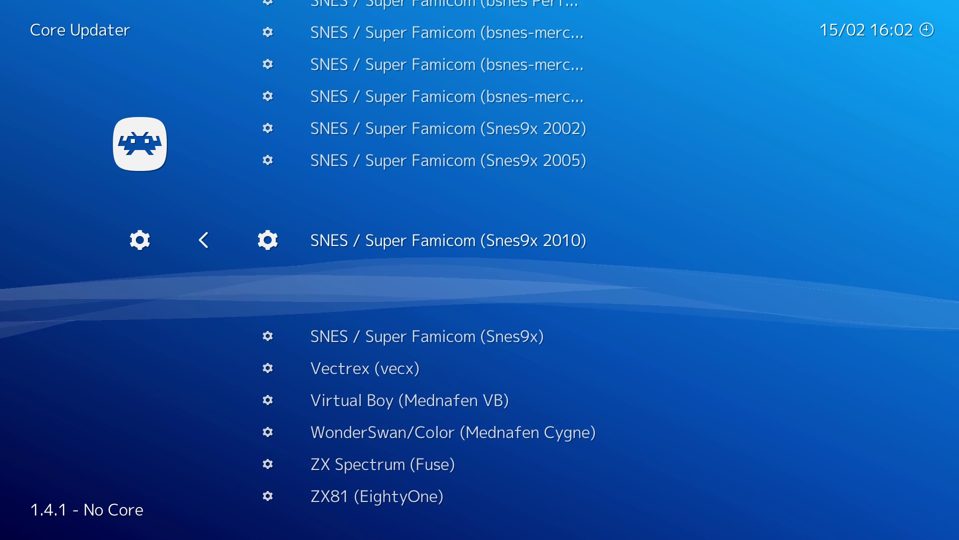
{"action": "key", "text": "Down"}
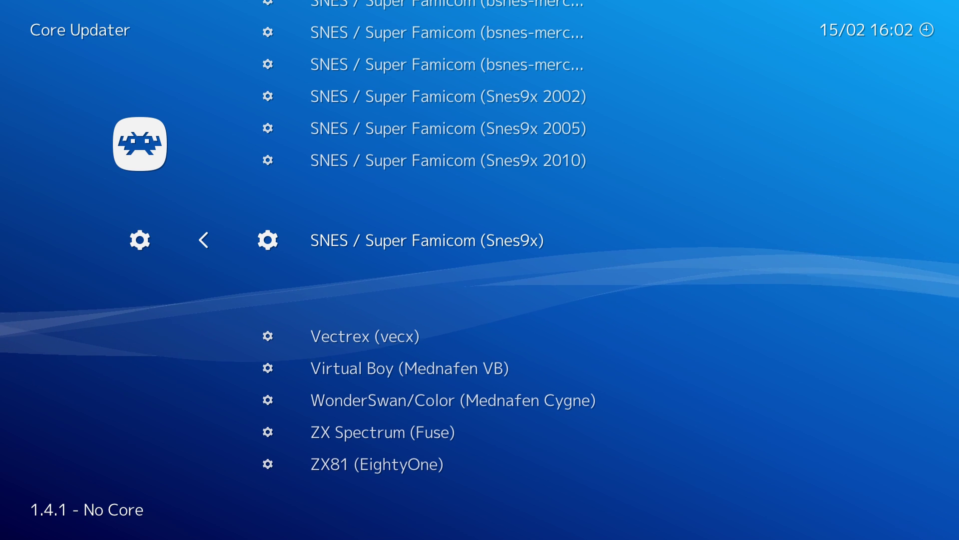
{"action": "key", "text": "Return"}
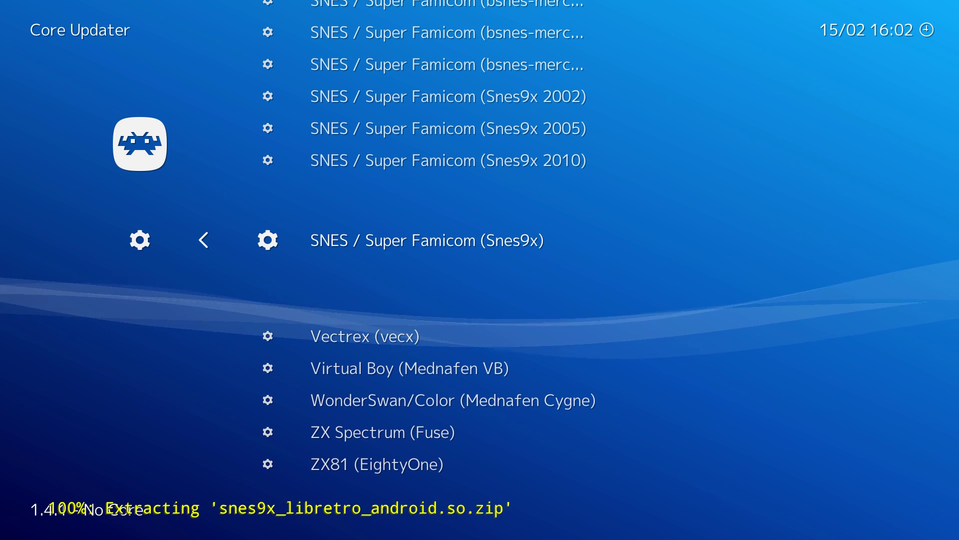
Leave the Core Updater, quit RetroArch from the main menu and launch it again from the Games row.
{"action": "key", "text": "BackSpace"}
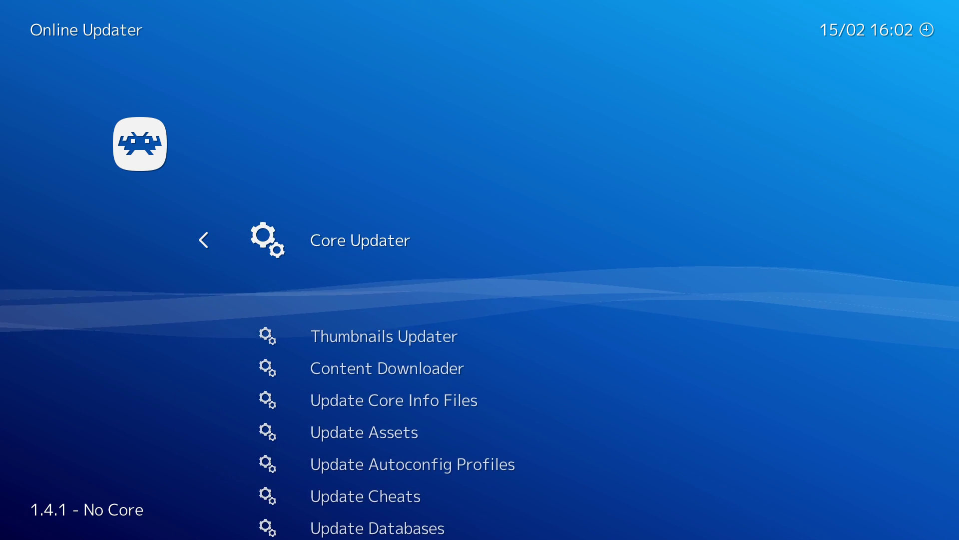
{"action": "key", "text": "BackSpace"}
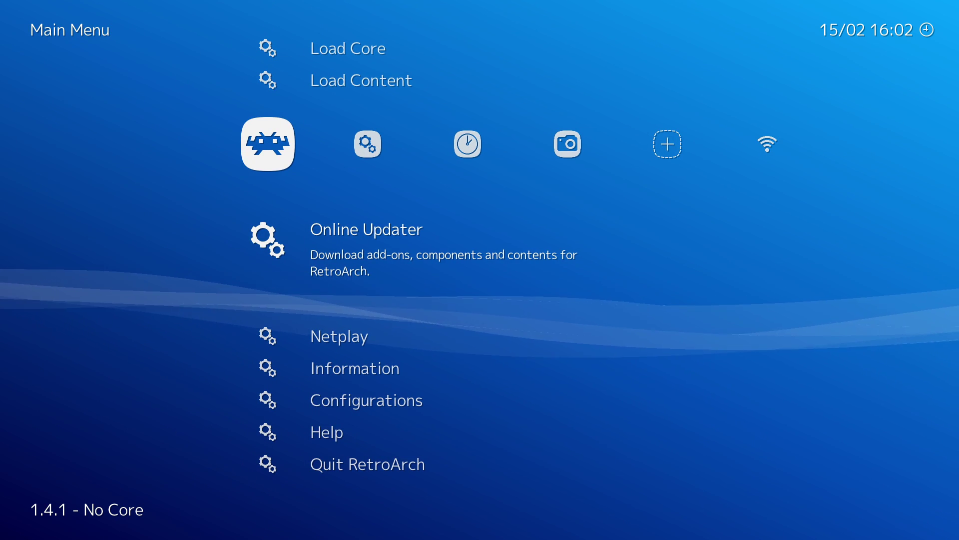
{"action": "key", "text": "Down"}
{"action": "key", "text": "Down"}
{"action": "key", "text": "Down"}
{"action": "key", "text": "Down"}
{"action": "key", "text": "Down"}
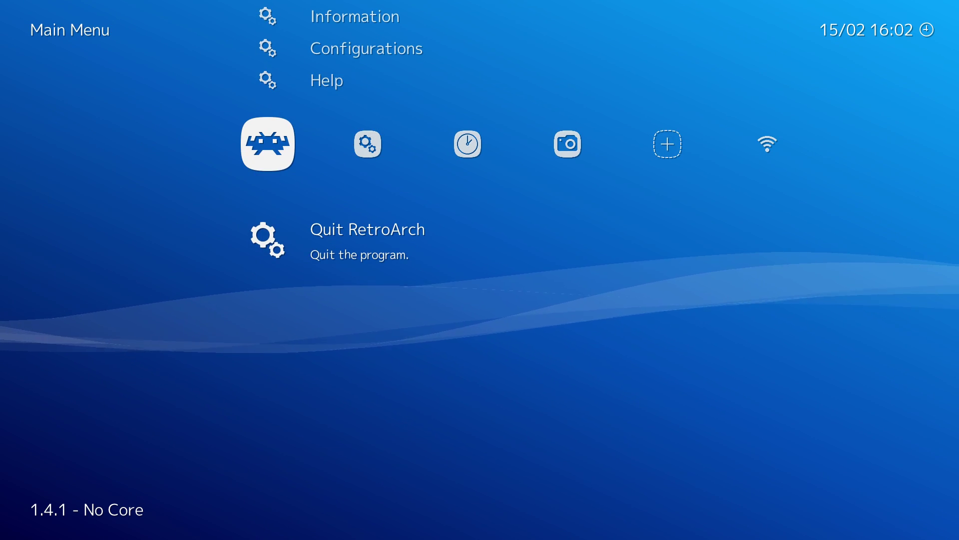
{"action": "key", "text": "Return"}
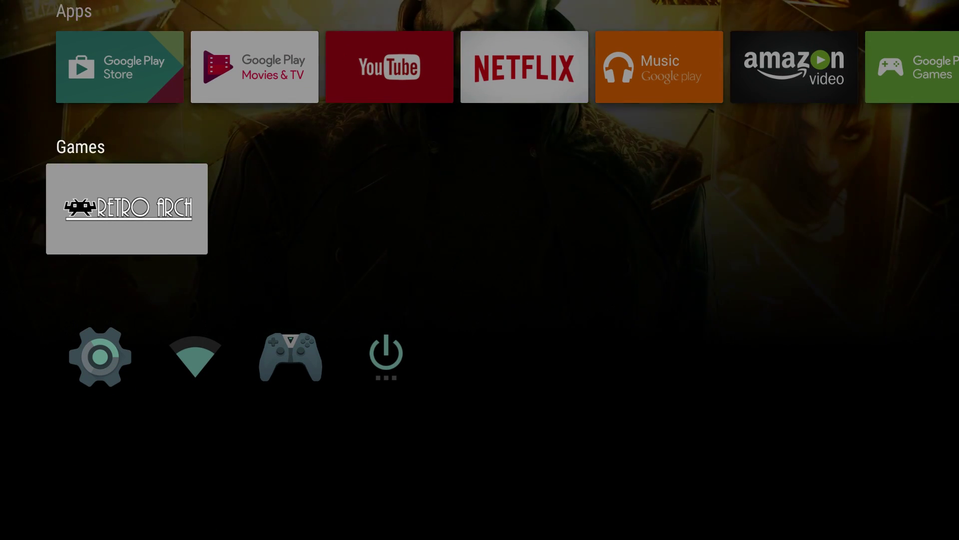
{"action": "key", "text": "Up"}
{"action": "key", "text": "Return"}
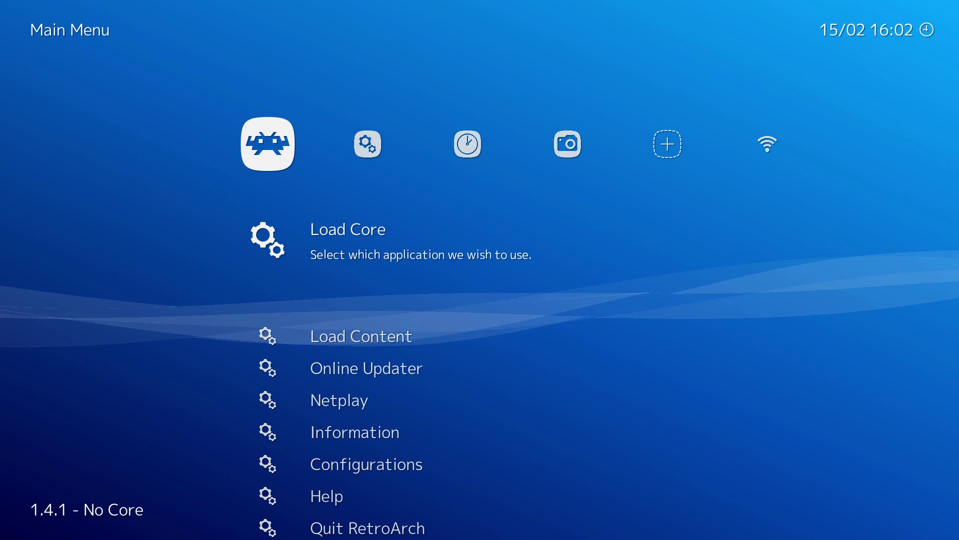
Start a directory scan under Import content and browse from /storage into the external drive folder 5258E8AB58E88ED3.
{"action": "key", "text": "Right"}
{"action": "key", "text": "Right"}
{"action": "key", "text": "Right"}
{"action": "key", "text": "Right"}
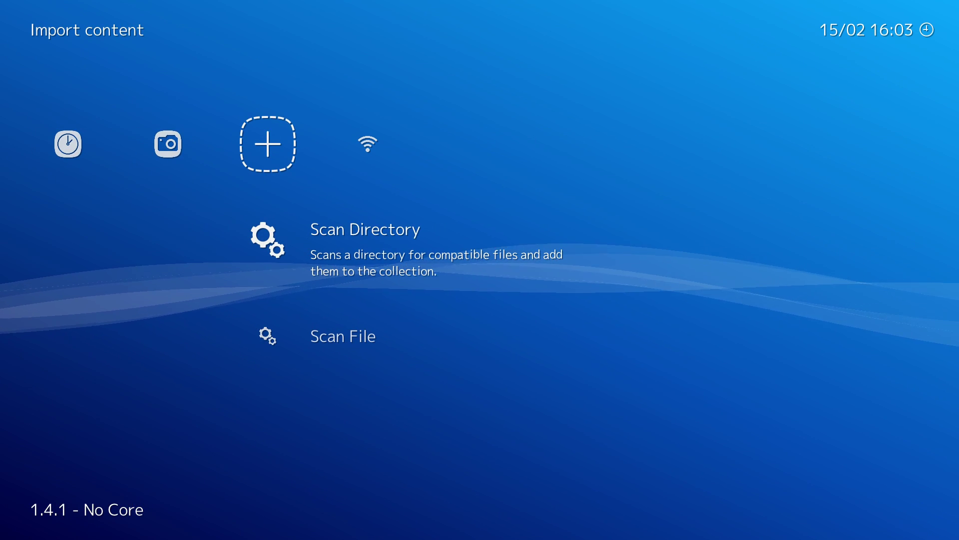
{"action": "key", "text": "Return"}
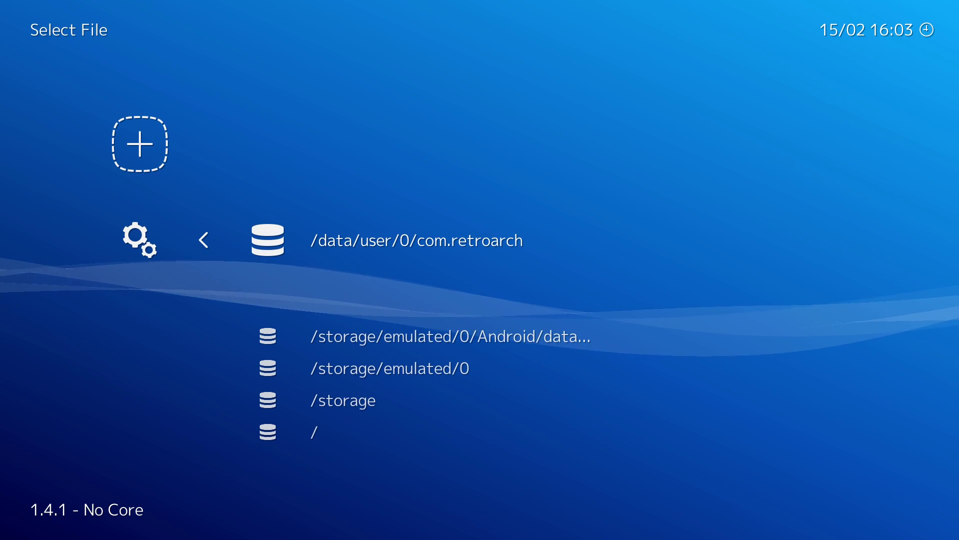
{"action": "key", "text": "Down"}
{"action": "key", "text": "Down"}
{"action": "key", "text": "Down"}
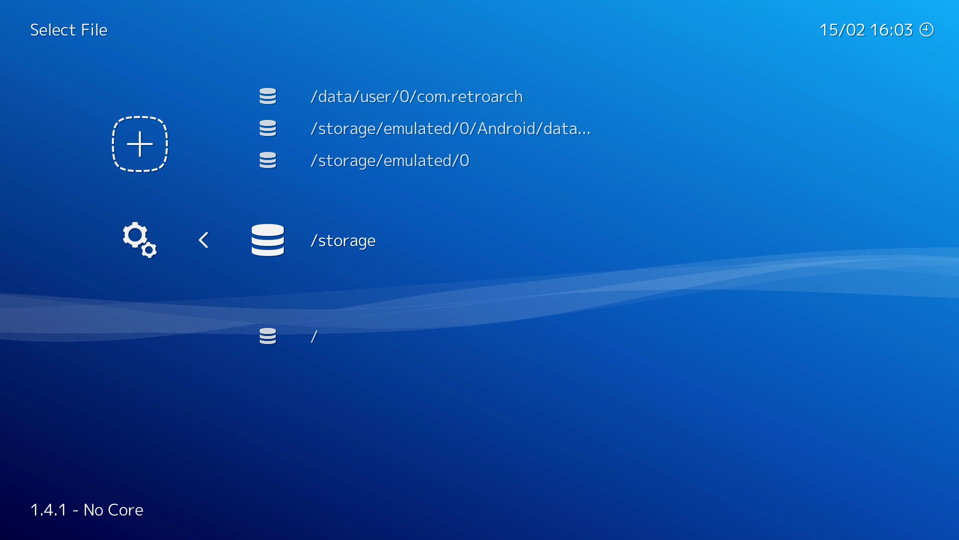
{"action": "key", "text": "Return"}
{"action": "key", "text": "Down"}
{"action": "key", "text": "Down"}
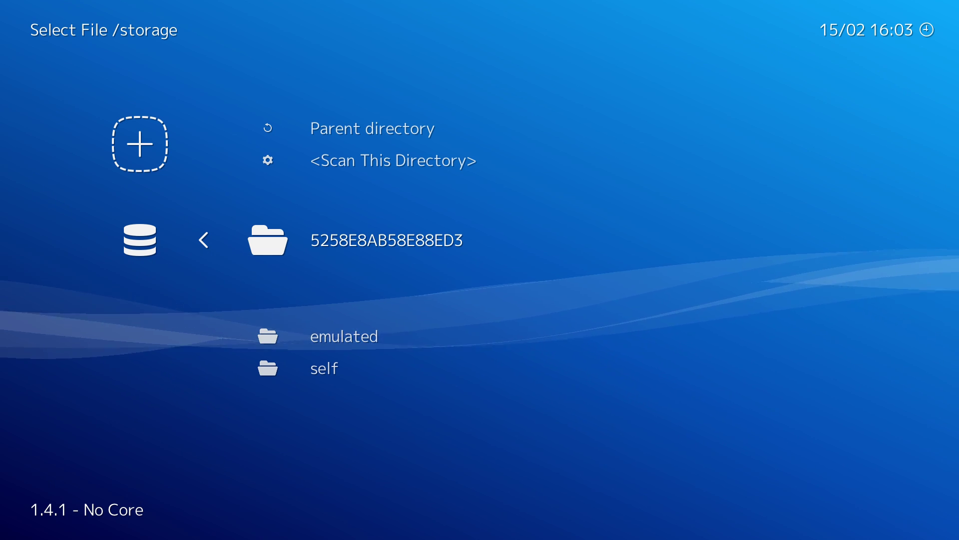
{"action": "key", "text": "Return"}
Look through the folders on the external drive, including the MEGA-DRIVE, NEO-GEO and SNES console folders.
{"action": "key", "text": "Down"}
{"action": "key", "text": "Down"}
{"action": "key", "text": "Down"}
{"action": "key", "text": "Down"}
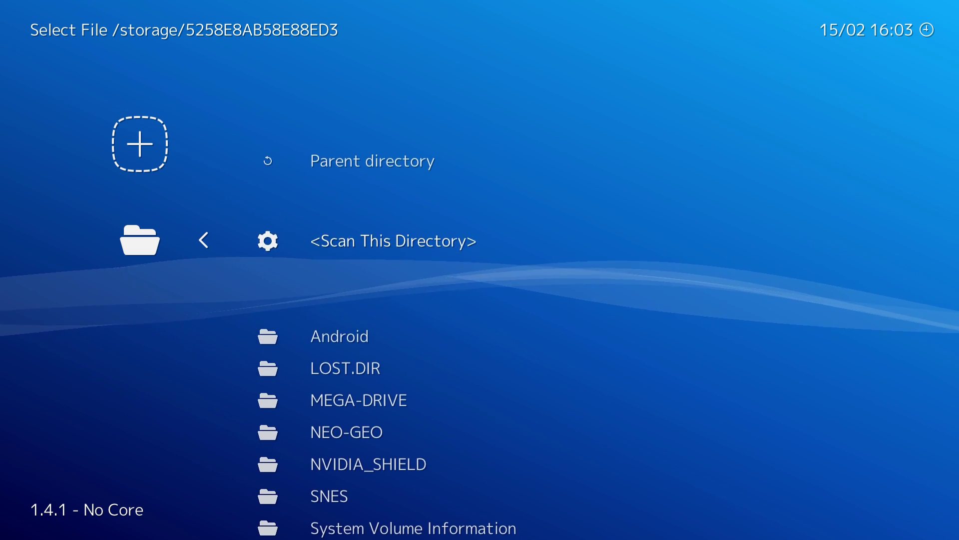
{"action": "key", "text": "Down"}
{"action": "key", "text": "Down"}
{"action": "key", "text": "Down"}
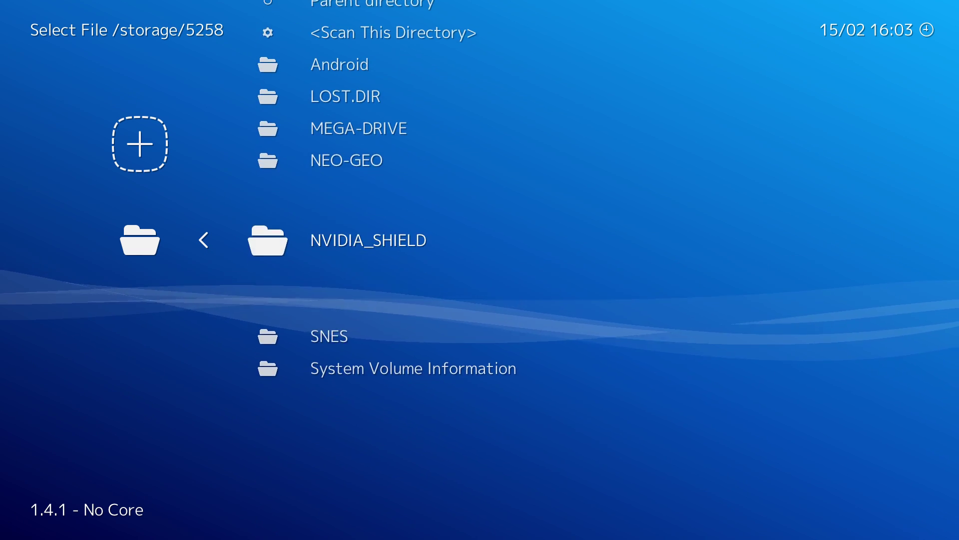
{"action": "key", "text": "Up"}
{"action": "key", "text": "Up"}
{"action": "key", "text": "Up"}
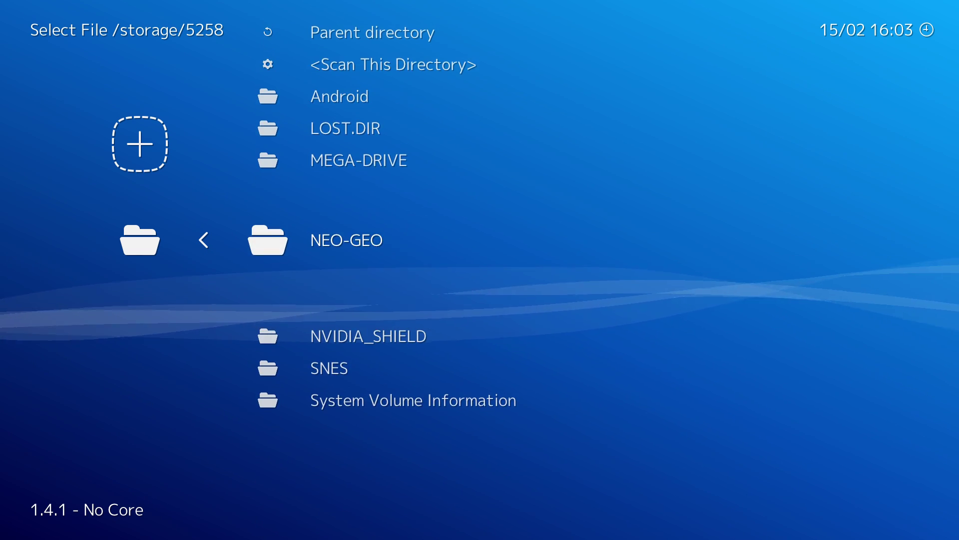
{"action": "key", "text": "Up"}
{"action": "key", "text": "Up"}
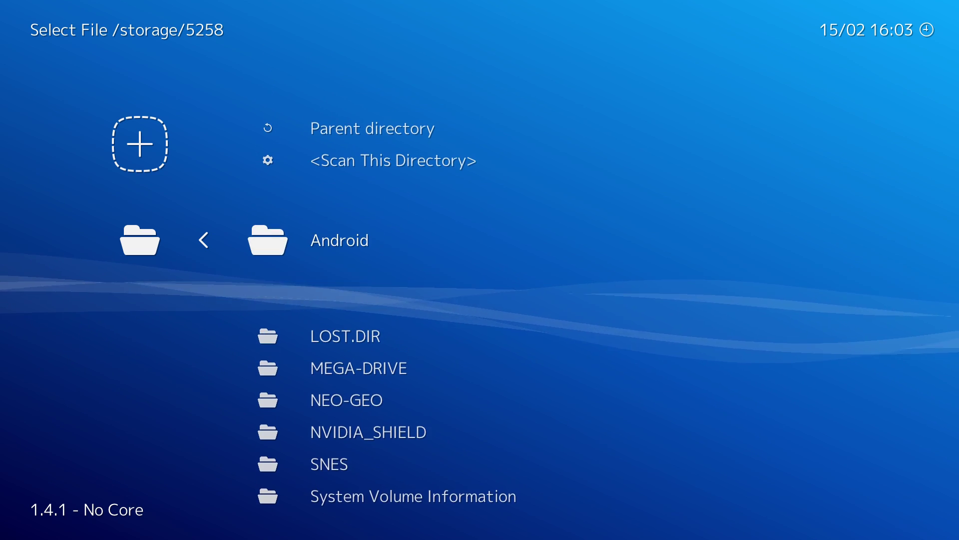
{"action": "key", "text": "Down"}
{"action": "key", "text": "Down"}
{"action": "key", "text": "Down"}
{"action": "key", "text": "Down"}
{"action": "key", "text": "Down"}
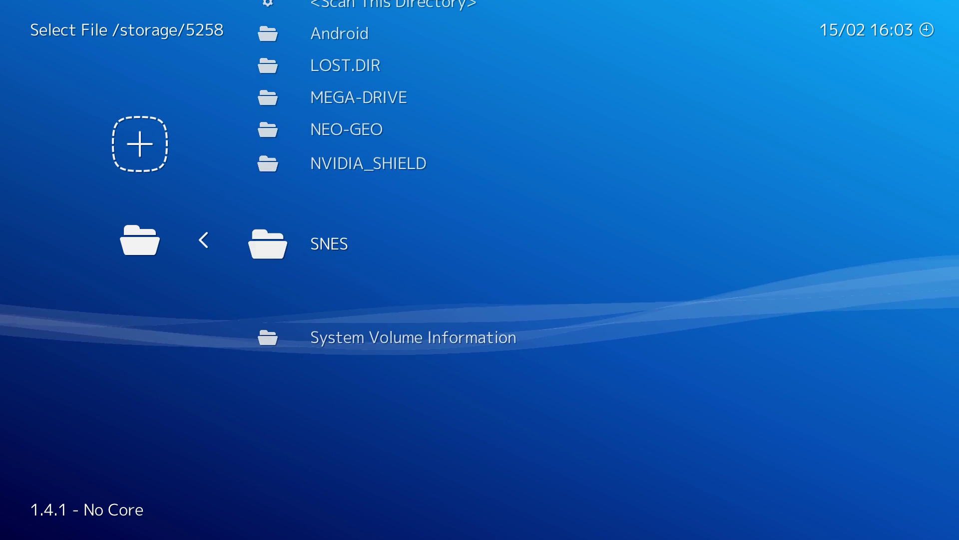
{"action": "key", "text": "Up"}
{"action": "key", "text": "Up"}
{"action": "key", "text": "Up"}
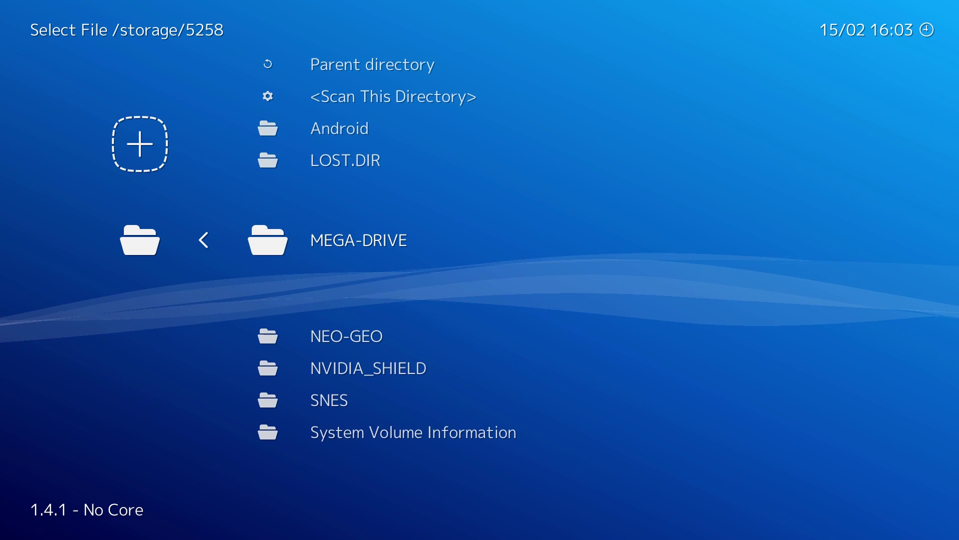
Scan the SNES folder for compatible games and return to the drive's folder list.
{"action": "key", "text": "Down"}
{"action": "key", "text": "Down"}
{"action": "key", "text": "Down"}
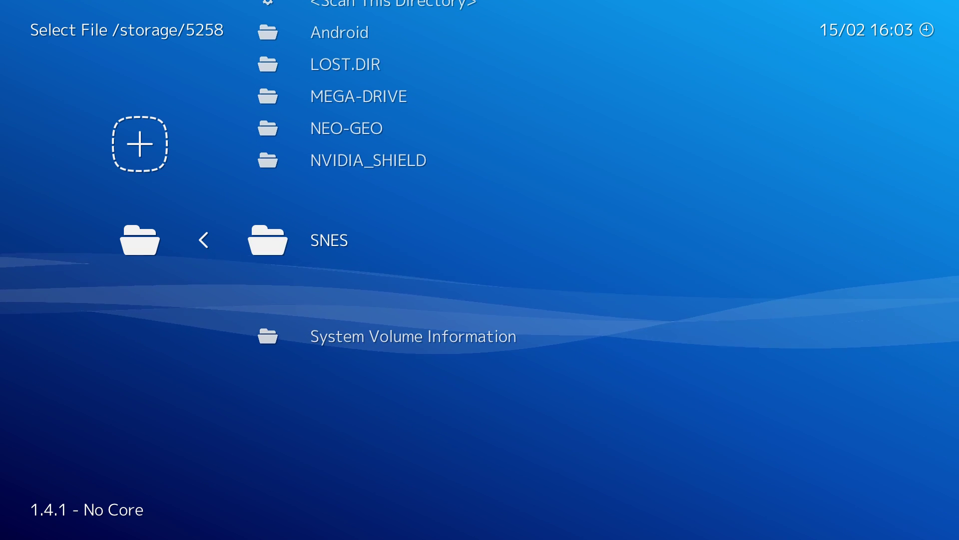
{"action": "key", "text": "Return"}
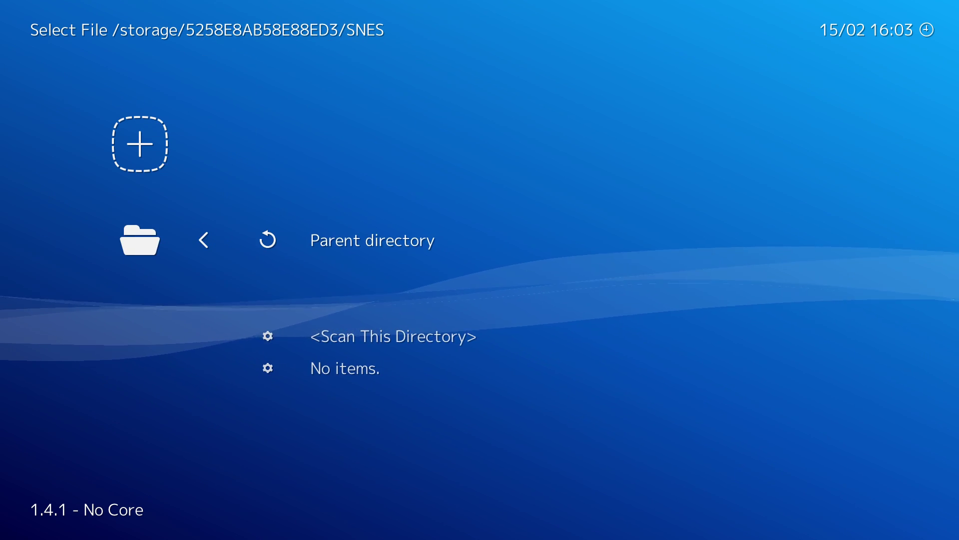
{"action": "key", "text": "Down"}
{"action": "key", "text": "Return"}
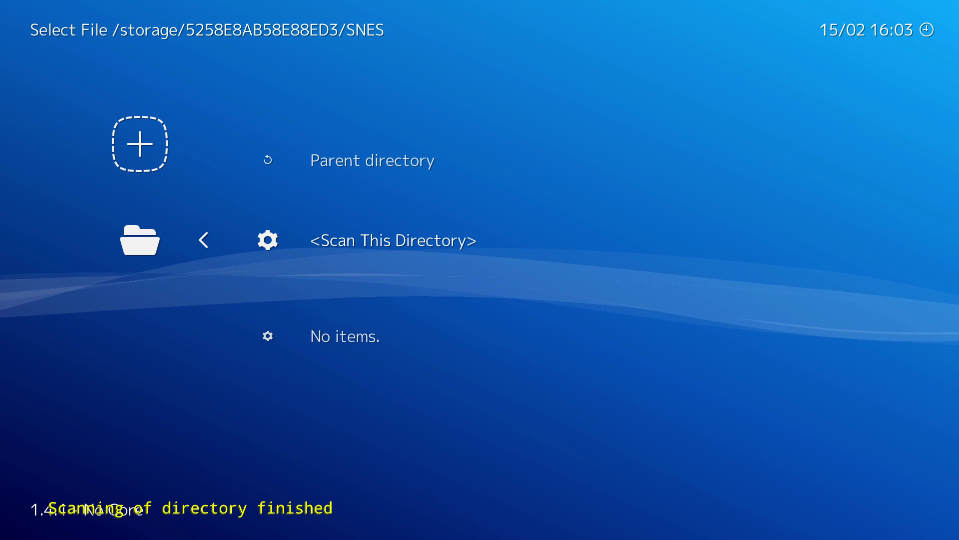
{"action": "key", "text": "BackSpace"}
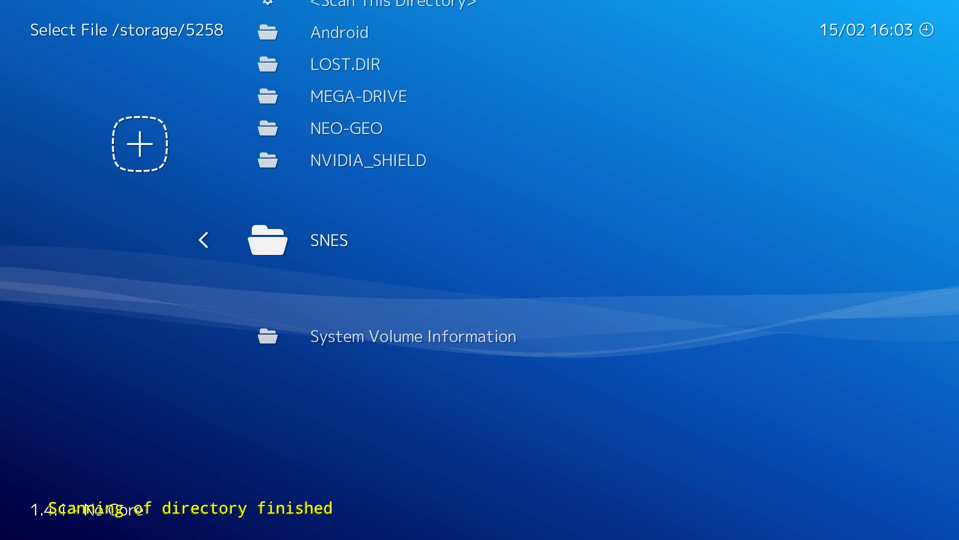
Scan the NEO-GEO folder for compatible games and go back to the drive's folder list.
{"action": "key", "text": "Up"}
{"action": "key", "text": "Up"}
{"action": "key", "text": "Return"}
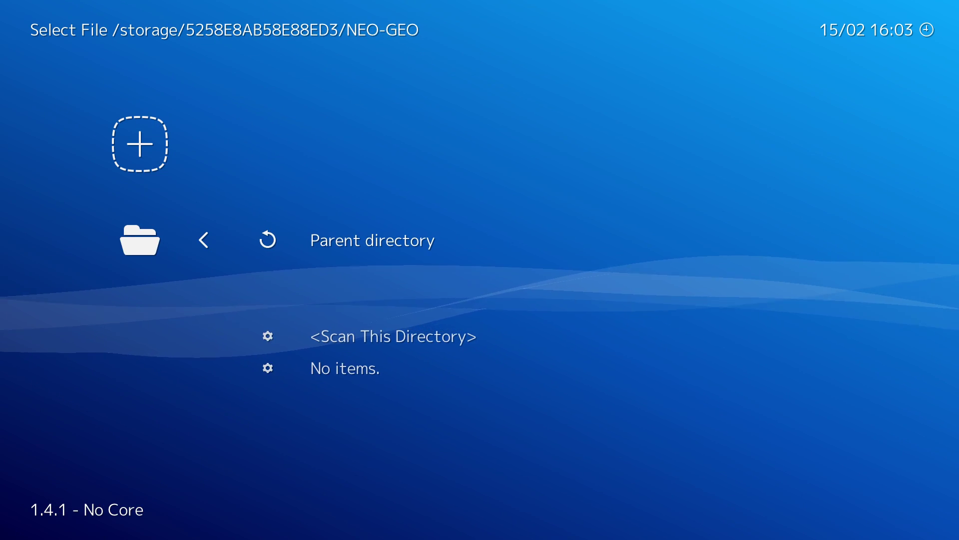
{"action": "key", "text": "Down"}
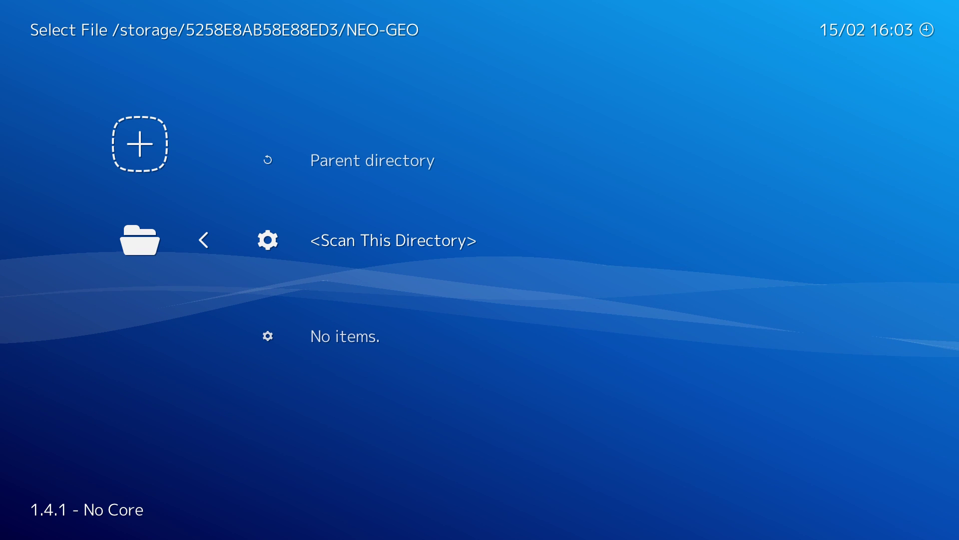
{"action": "key", "text": "Return"}
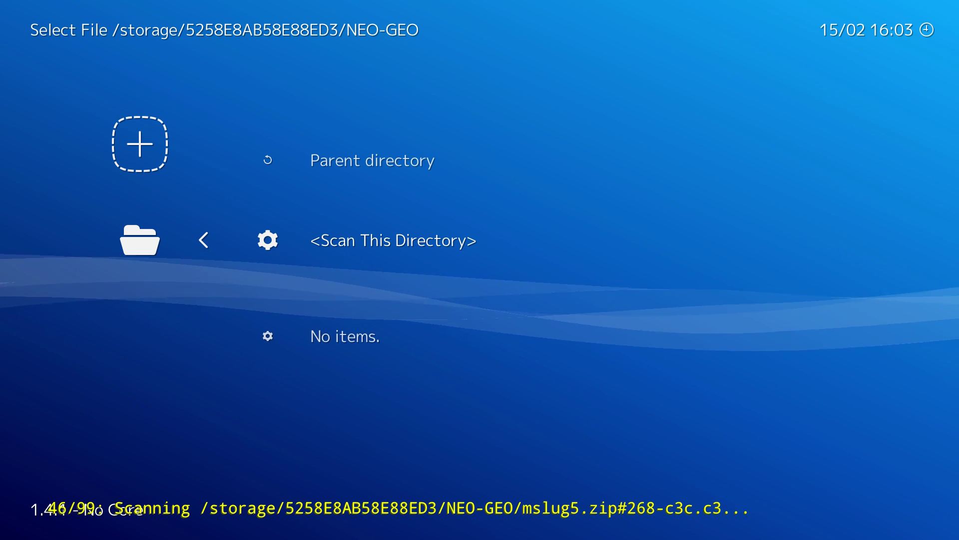
{"action": "key", "text": "BackSpace"}
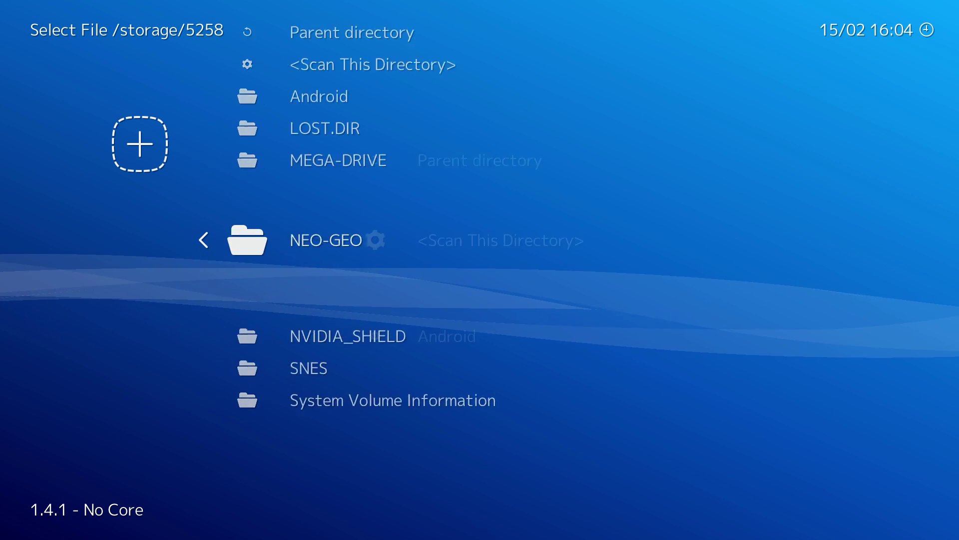
Scan the MEGA-DRIVE folder for compatible games and go back to the Import content screen.
{"action": "key", "text": "Up"}
{"action": "key", "text": "Up"}
{"action": "key", "text": "Down"}
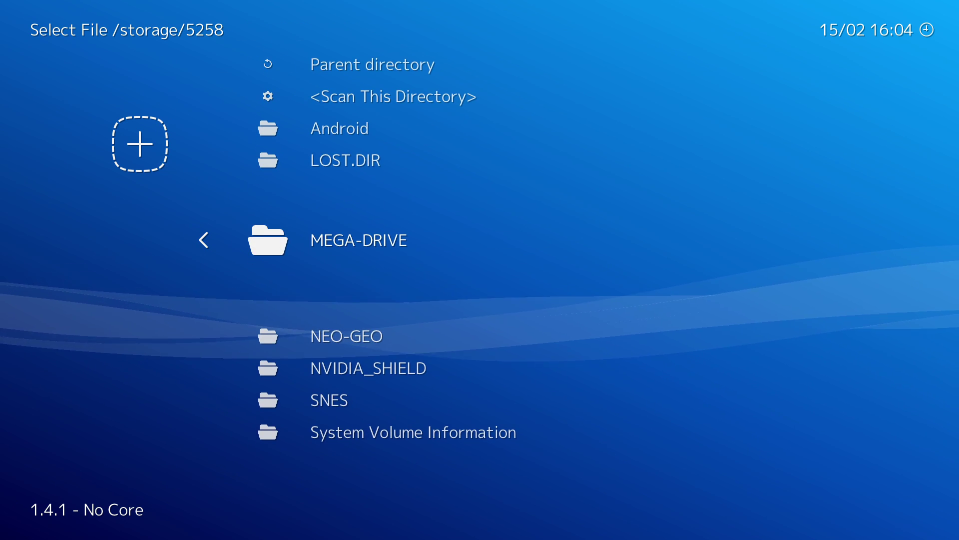
{"action": "key", "text": "Return"}
{"action": "key", "text": "Down"}
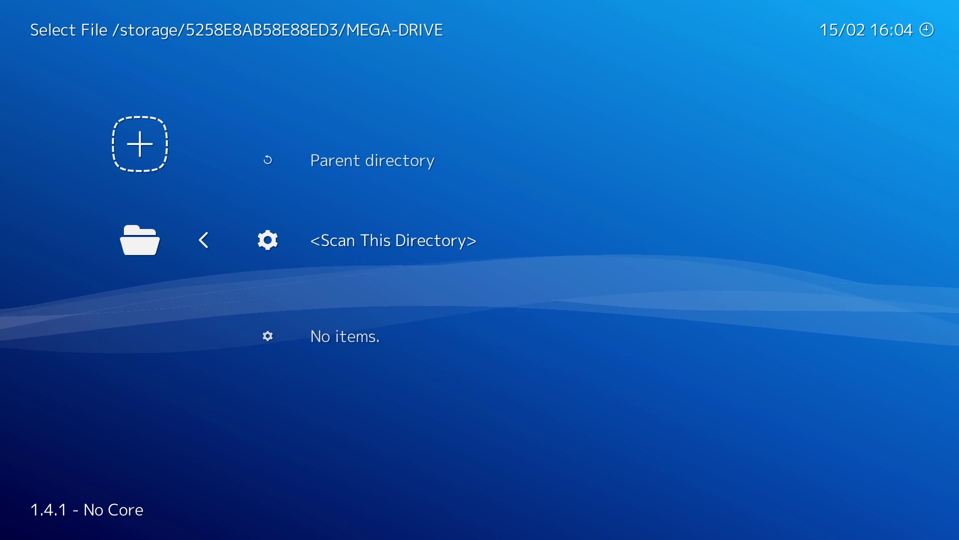
{"action": "key", "text": "Return"}
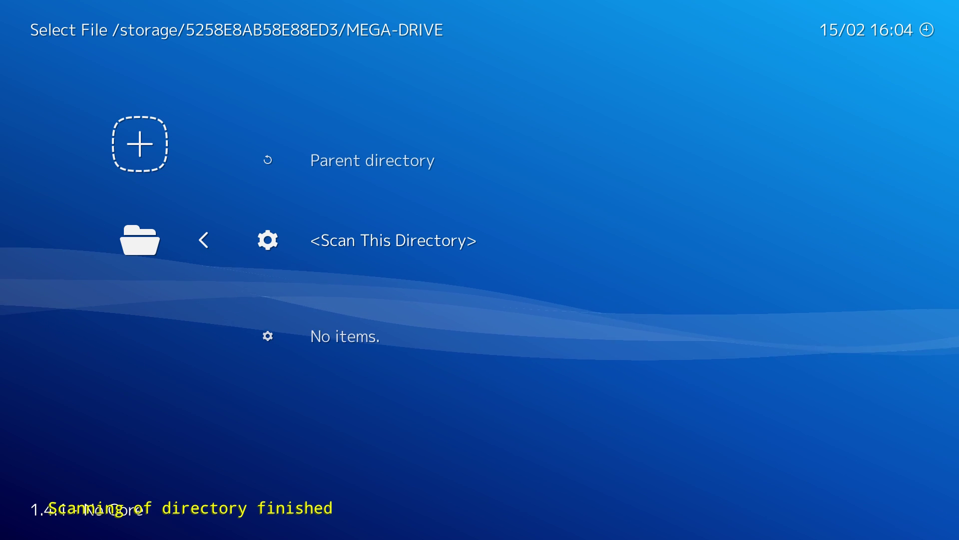
{"action": "key", "text": "BackSpace"}
{"action": "key", "text": "BackSpace"}
{"action": "key", "text": "BackSpace"}
{"action": "key", "text": "BackSpace"}
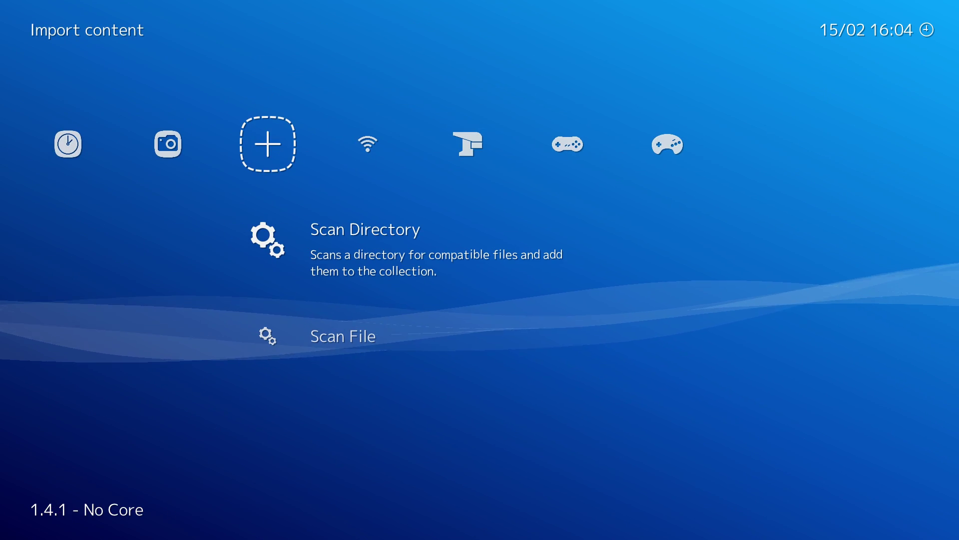
Go through the new console playlists and review the games in FB Alpha - Arcade Games.
{"action": "key", "text": "Right"}
{"action": "key", "text": "Right"}
{"action": "key", "text": "Right"}
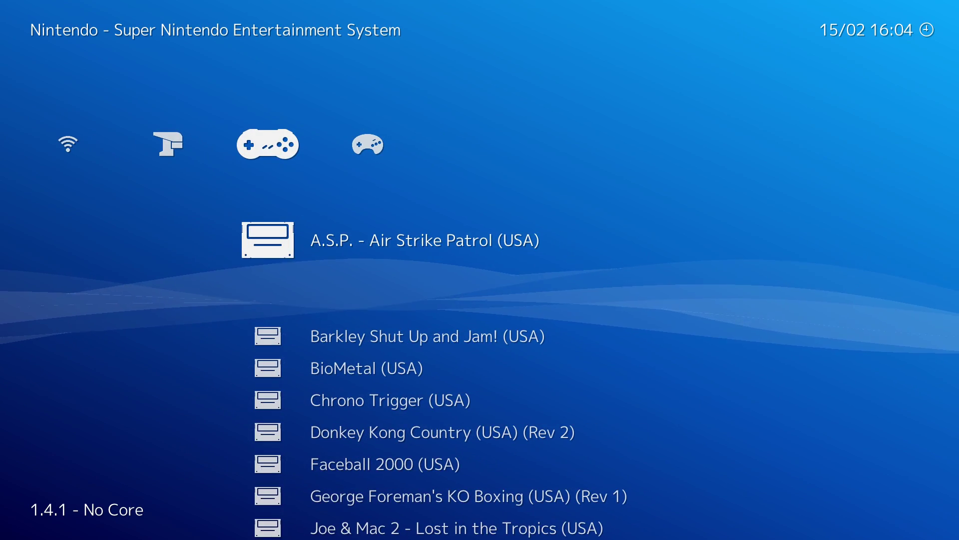
{"action": "key", "text": "Right"}
{"action": "key", "text": "Left"}
{"action": "key", "text": "Left"}
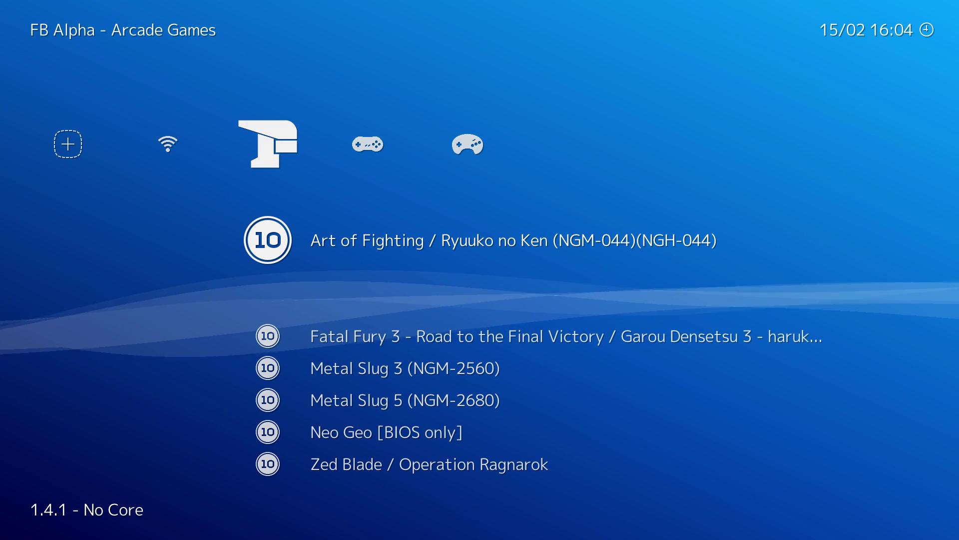
{"action": "key", "text": "Down"}
{"action": "key", "text": "Down"}
{"action": "key", "text": "Down"}
{"action": "key", "text": "Down"}
{"action": "key", "text": "Down"}
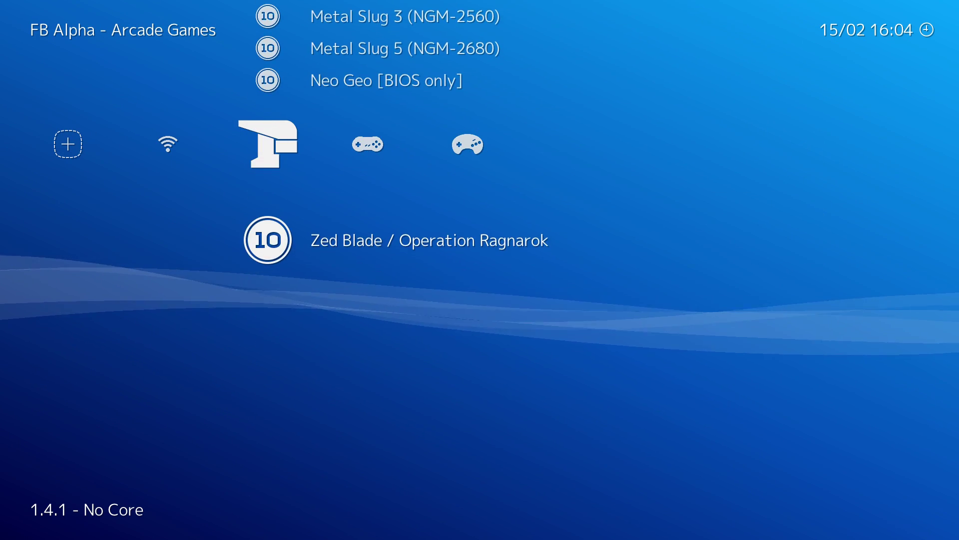
{"action": "key", "text": "Up"}
{"action": "key", "text": "Up"}
{"action": "key", "text": "Up"}
{"action": "key", "text": "Up"}
{"action": "key", "text": "Up"}
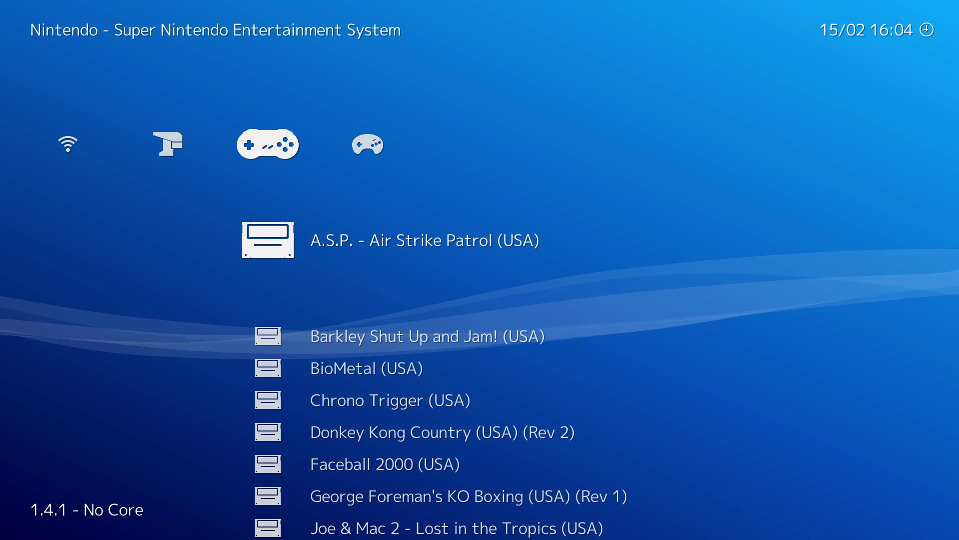
Review the games in the Nintendo - Super Nintendo Entertainment System playlist.
{"action": "key", "text": "Down"}
{"action": "key", "text": "Down"}
{"action": "key", "text": "Down"}
{"action": "key", "text": "Down"}
{"action": "key", "text": "Down"}
{"action": "key", "text": "Down"}
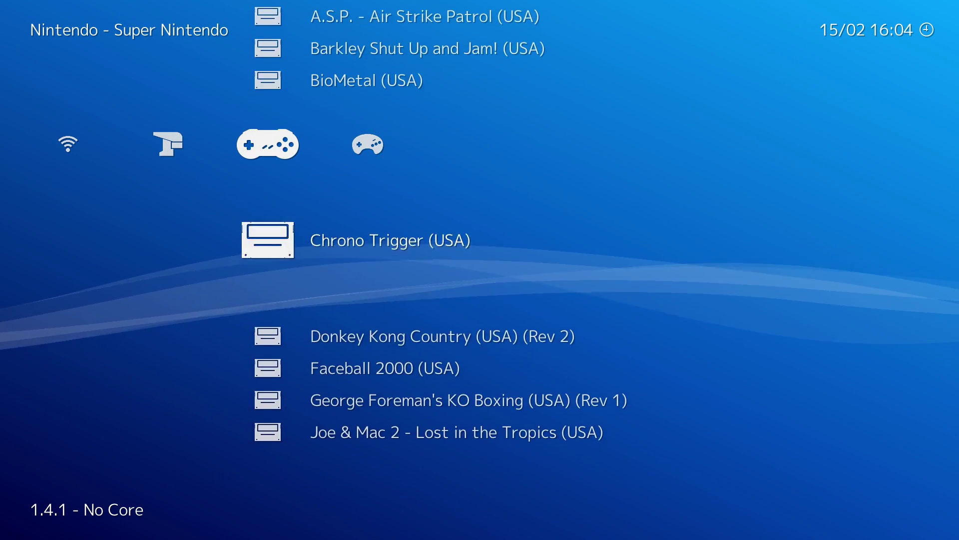
{"action": "key", "text": "Up"}
{"action": "key", "text": "Up"}
{"action": "key", "text": "Up"}
{"action": "key", "text": "Up"}
{"action": "key", "text": "Up"}
{"action": "key", "text": "Up"}
{"action": "key", "text": "Up"}
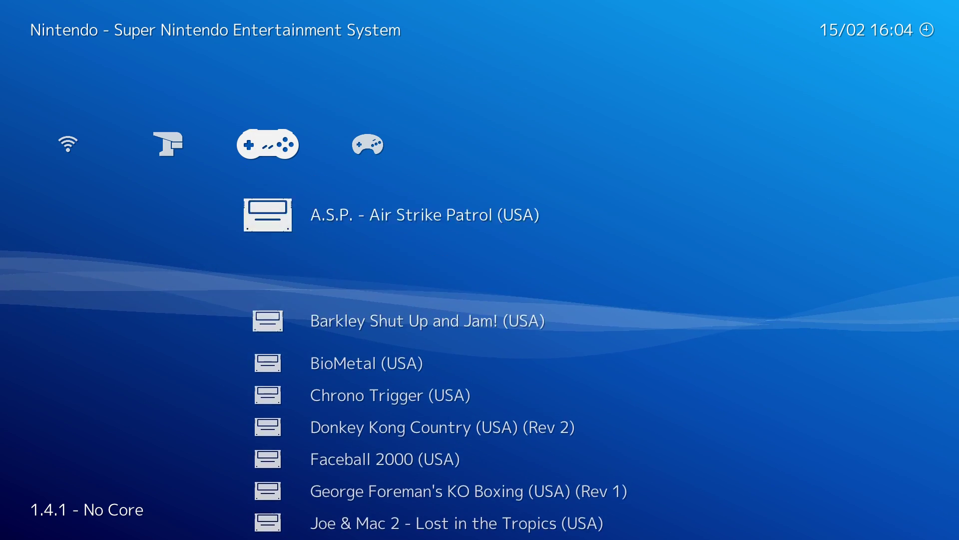
Switch to the Sega - Mega Drive - Genesis playlist and review its games.
{"action": "key", "text": "Right"}
{"action": "key", "text": "Down"}
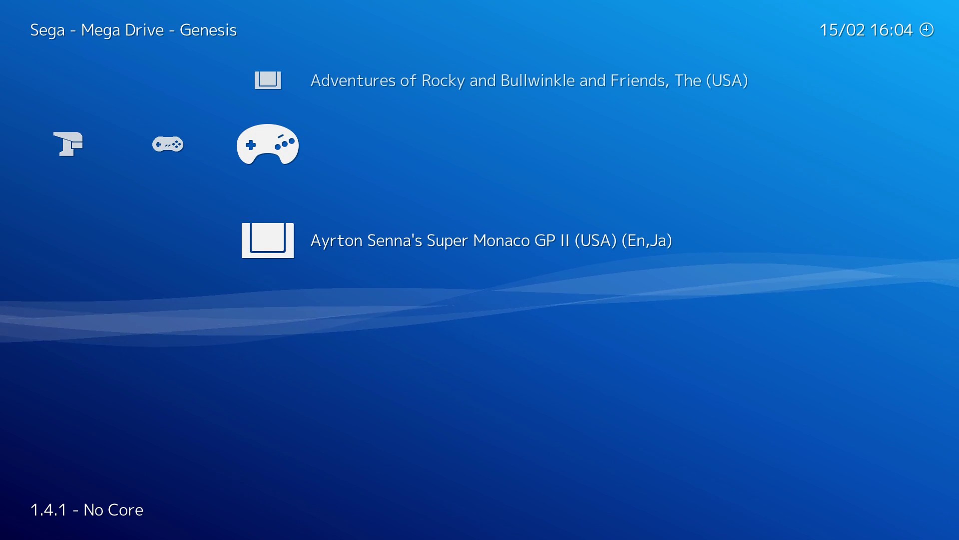
{"action": "key", "text": "Up"}
{"action": "key", "text": "Down"}
{"action": "key", "text": "Up"}
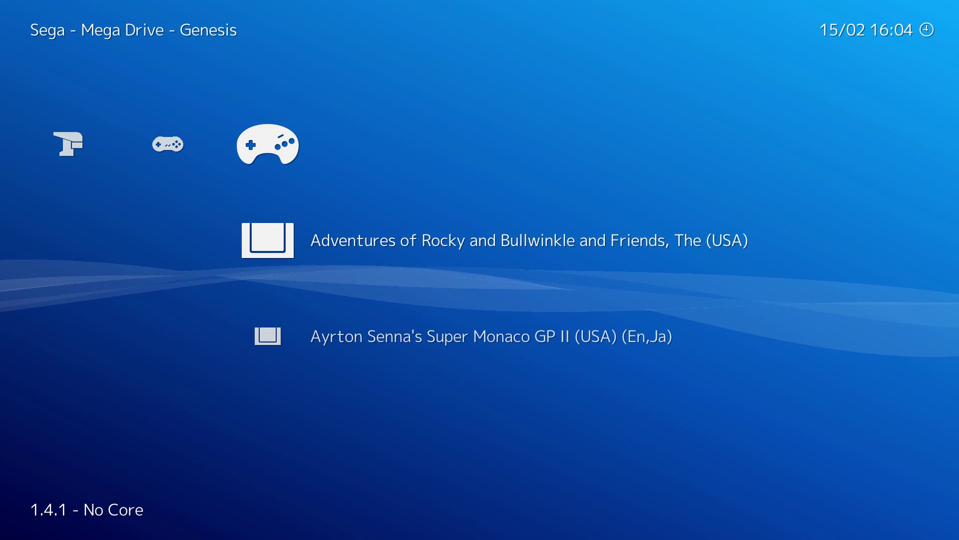
Look through the playlists from Sega - Mega Drive - Genesis back to Import content and return to the Mega Drive playlist.
{"action": "key", "text": "Down"}
{"action": "key", "text": "Up"}
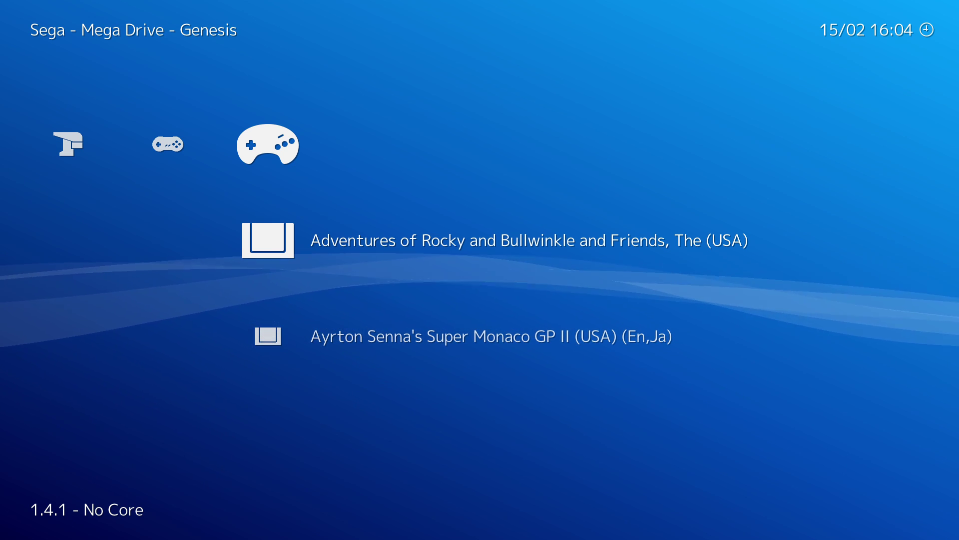
{"action": "key", "text": "Left"}
{"action": "key", "text": "Left"}
{"action": "key", "text": "Left"}
{"action": "key", "text": "Left"}
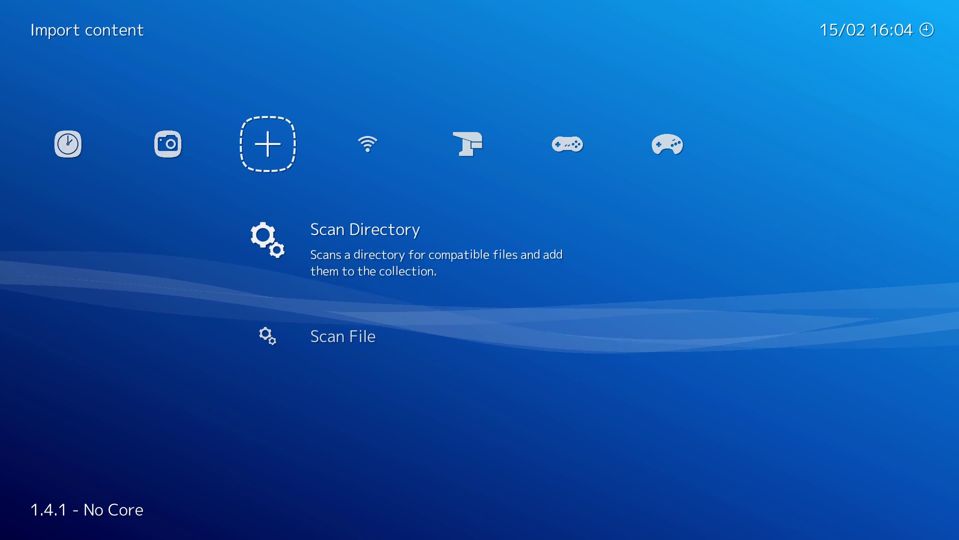
{"action": "key", "text": "Right"}
{"action": "key", "text": "Right"}
{"action": "key", "text": "Right"}
{"action": "key", "text": "Right"}
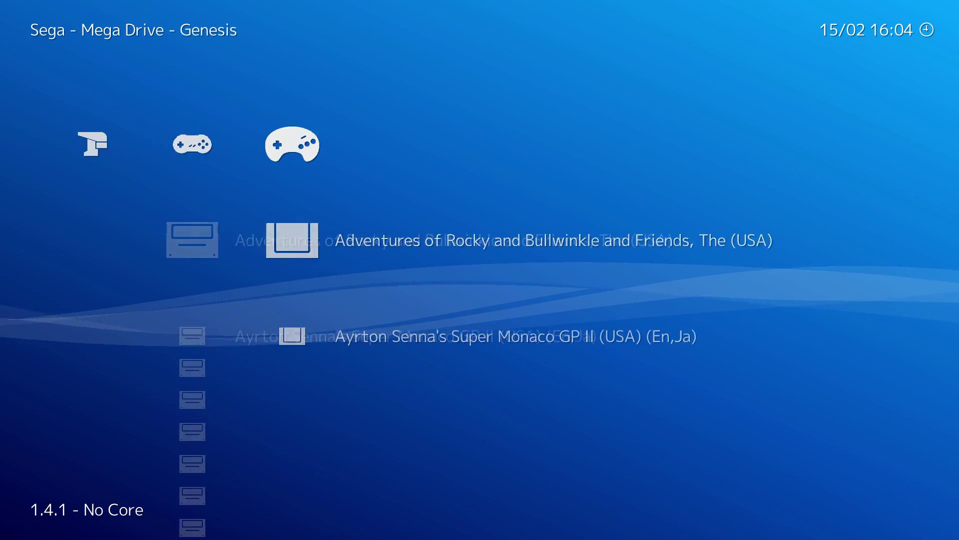
Open the Thumbnails Updater list from the Online Updater in the Main Menu.
{"action": "key", "text": "Left"}
{"action": "key", "text": "Left"}
{"action": "key", "text": "Left"}
{"action": "key", "text": "Left"}
{"action": "key", "text": "Left"}
{"action": "key", "text": "Left"}
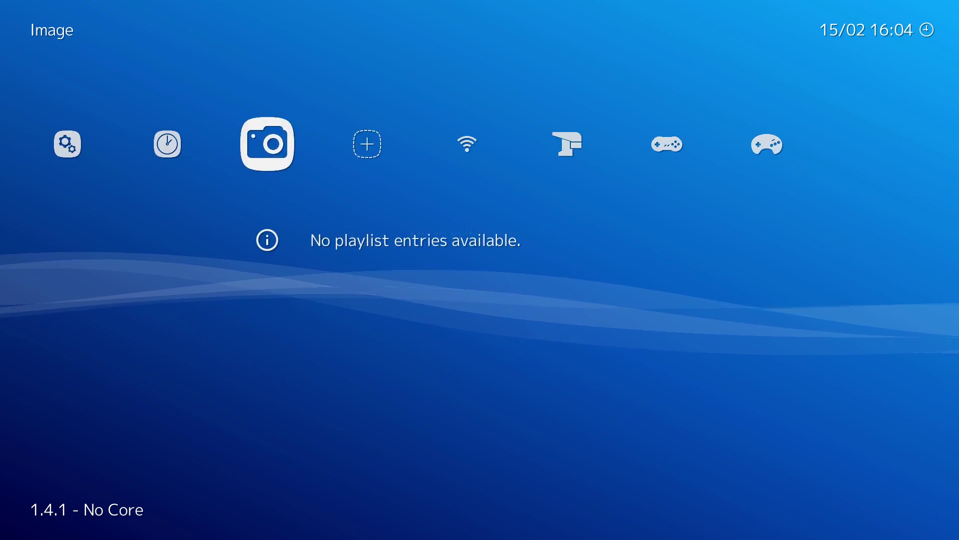
{"action": "key", "text": "Left"}
{"action": "key", "text": "Left"}
{"action": "key", "text": "Left"}
{"action": "key", "text": "Down"}
{"action": "key", "text": "Down"}
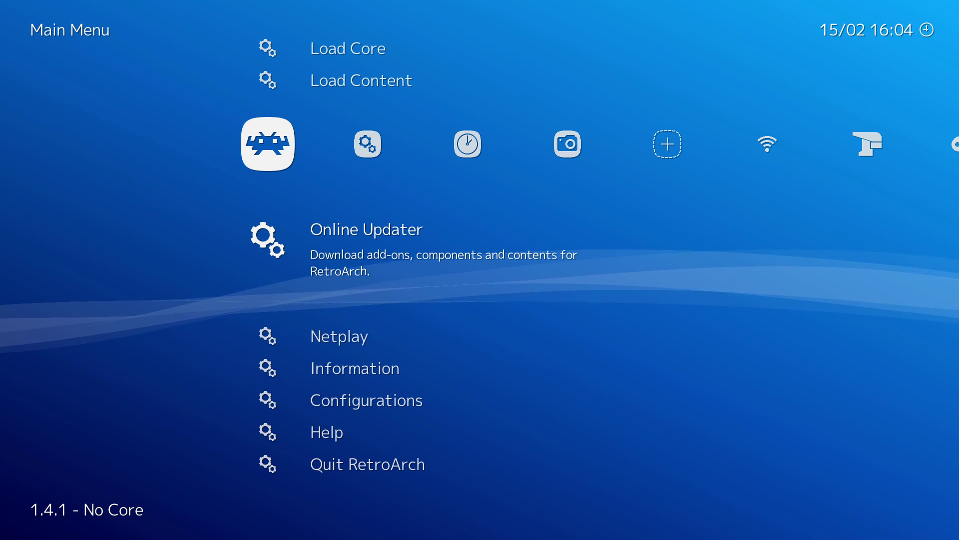
{"action": "key", "text": "Return"}
{"action": "key", "text": "Down"}
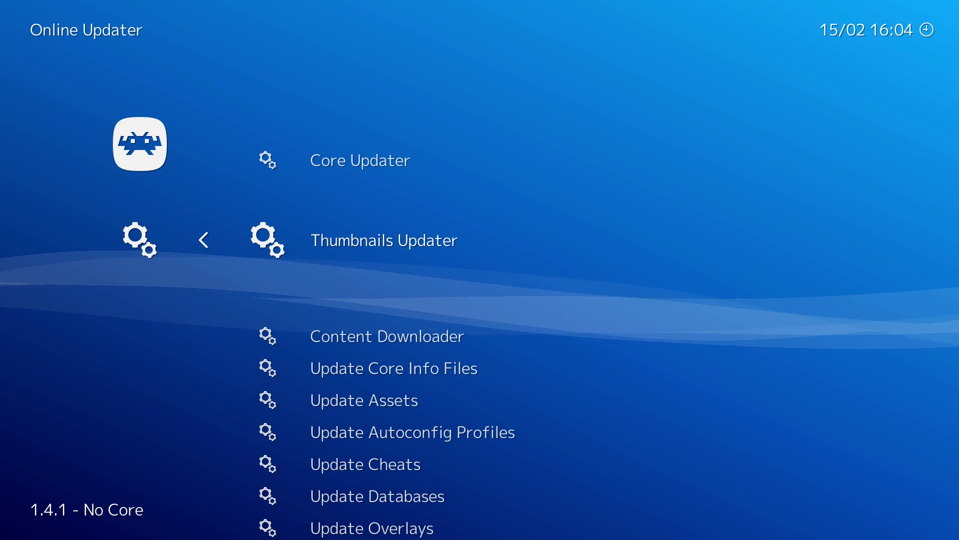
{"action": "key", "text": "Return"}
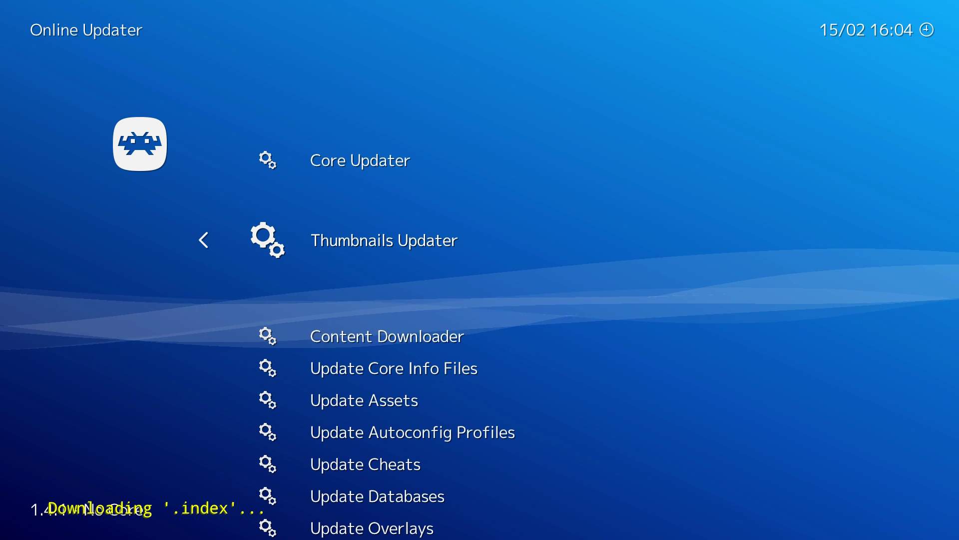
Start downloading the Nintendo - Super Nintendo Entertainment System.zip thumbnail pack and go back to the Main Menu.
{"action": "key", "text": "Down"}
{"action": "key", "text": "Down"}
{"action": "key", "text": "Down"}
{"action": "key", "text": "Down"}
{"action": "key", "text": "Down"}
{"action": "key", "text": "Down"}
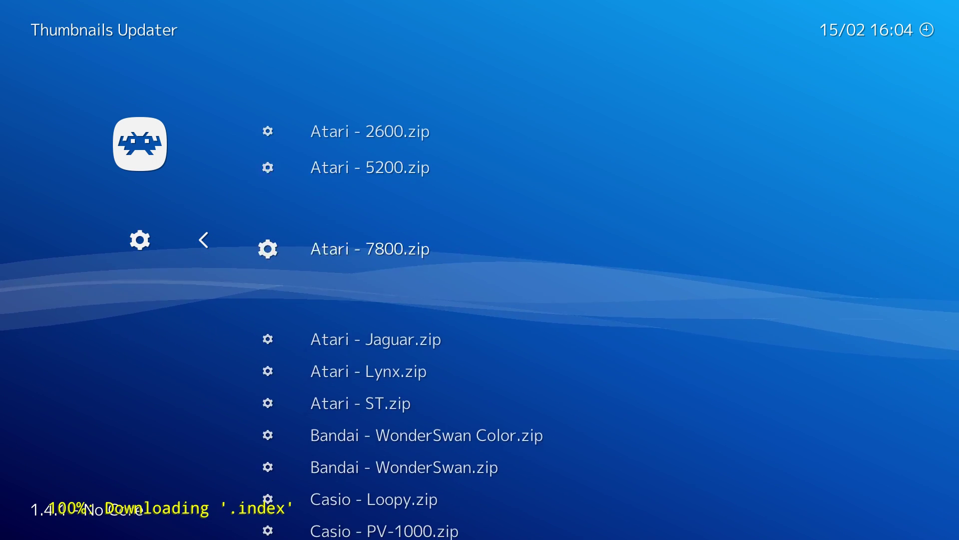
{"action": "key", "text": "Down"}
{"action": "key", "text": "Down"}
{"action": "key", "text": "Down"}
{"action": "key", "text": "Down"}
{"action": "key", "text": "Down"}
{"action": "key", "text": "Down"}
{"action": "key", "text": "Down"}
{"action": "key", "text": "Down"}
{"action": "key", "text": "Down"}
{"action": "key", "text": "Down"}
{"action": "key", "text": "Down"}
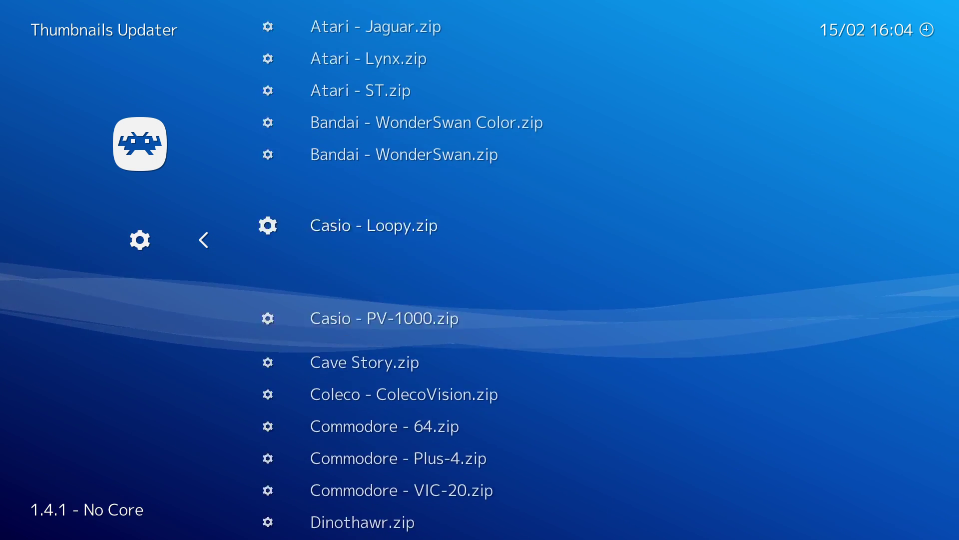
{"action": "key", "text": "Down"}
{"action": "key", "text": "Down"}
{"action": "key", "text": "Down"}
{"action": "key", "text": "Down"}
{"action": "key", "text": "Down"}
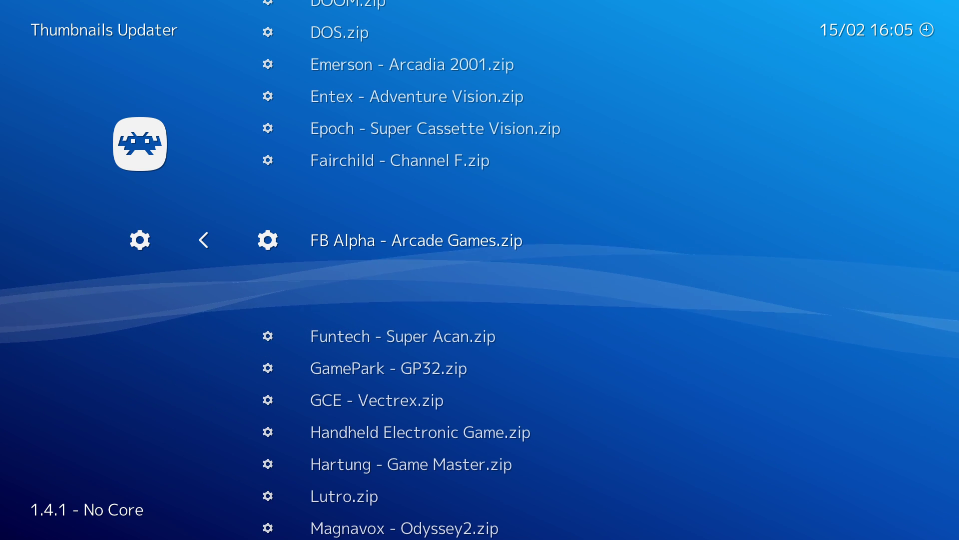
{"action": "key", "text": "Down"}
{"action": "key", "text": "Down"}
{"action": "key", "text": "Down"}
{"action": "key", "text": "Down"}
{"action": "key", "text": "Down"}
{"action": "key", "text": "Down"}
{"action": "key", "text": "Down"}
{"action": "key", "text": "Down"}
{"action": "key", "text": "Down"}
{"action": "key", "text": "Down"}
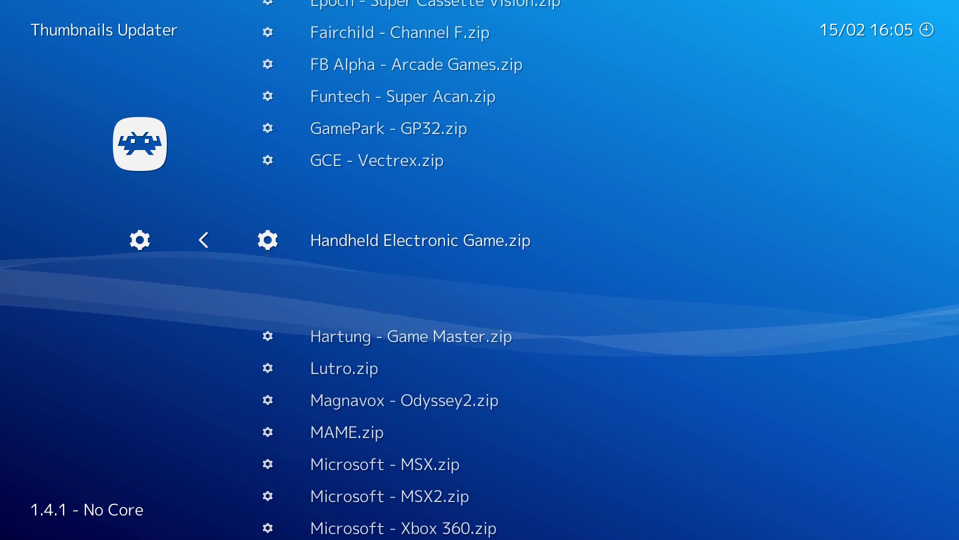
{"action": "key", "text": "Down"}
{"action": "key", "text": "Down"}
{"action": "key", "text": "Down"}
{"action": "key", "text": "Down"}
{"action": "key", "text": "Down"}
{"action": "key", "text": "Down"}
{"action": "key", "text": "Down"}
{"action": "key", "text": "Down"}
{"action": "key", "text": "Down"}
{"action": "key", "text": "Down"}
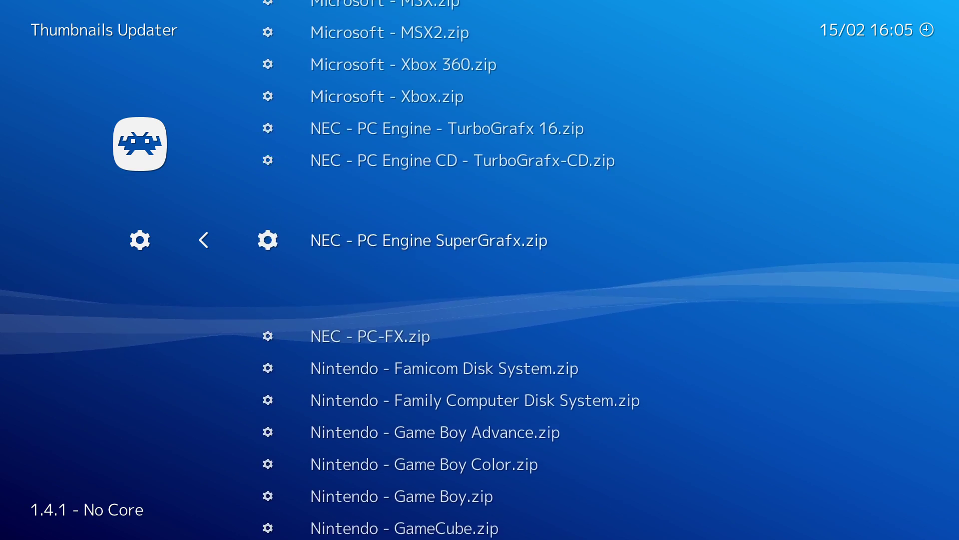
{"action": "key", "text": "Down"}
{"action": "key", "text": "Down"}
{"action": "key", "text": "Down"}
{"action": "key", "text": "Down"}
{"action": "key", "text": "Down"}
{"action": "key", "text": "Down"}
{"action": "key", "text": "Down"}
{"action": "key", "text": "Down"}
{"action": "key", "text": "Down"}
{"action": "key", "text": "Down"}
{"action": "key", "text": "Down"}
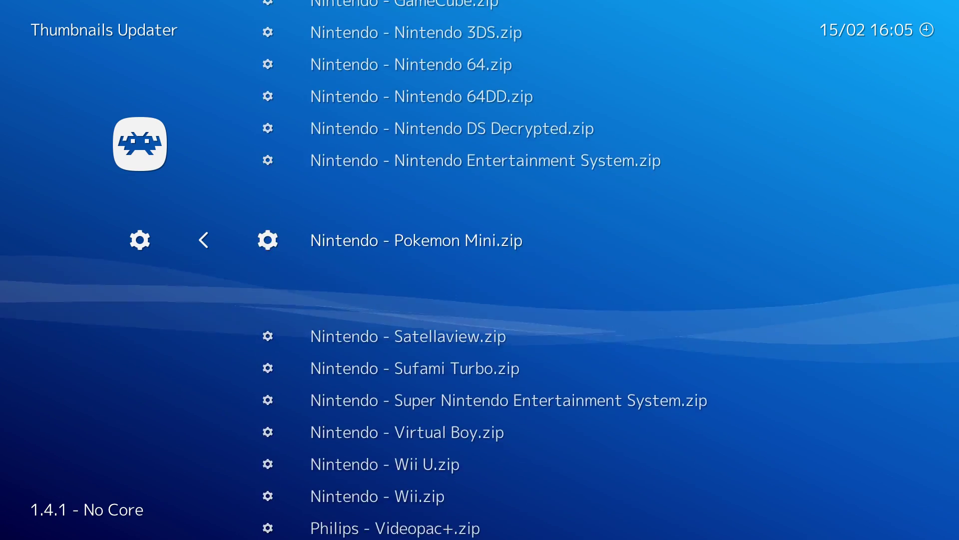
{"action": "key", "text": "Return"}
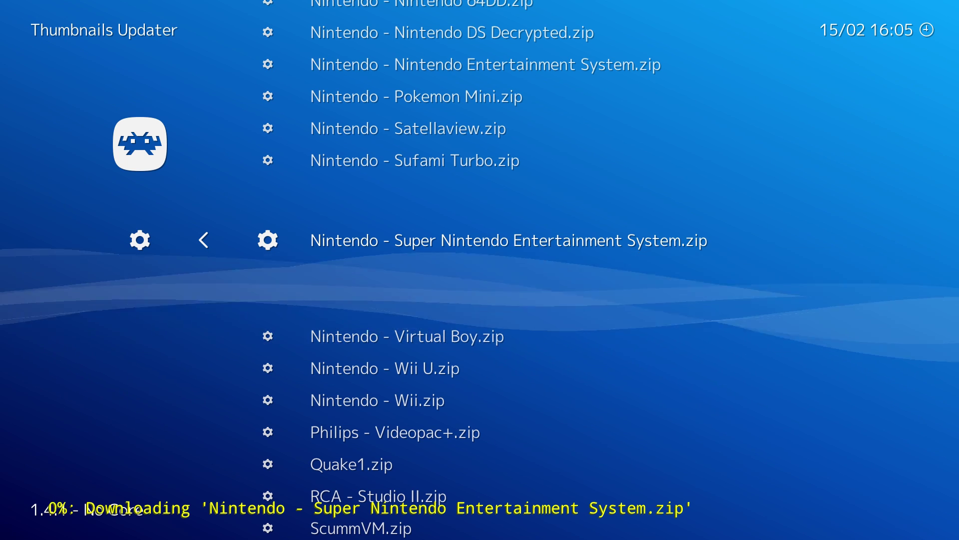
{"action": "key", "text": "BackSpace"}
{"action": "key", "text": "BackSpace"}
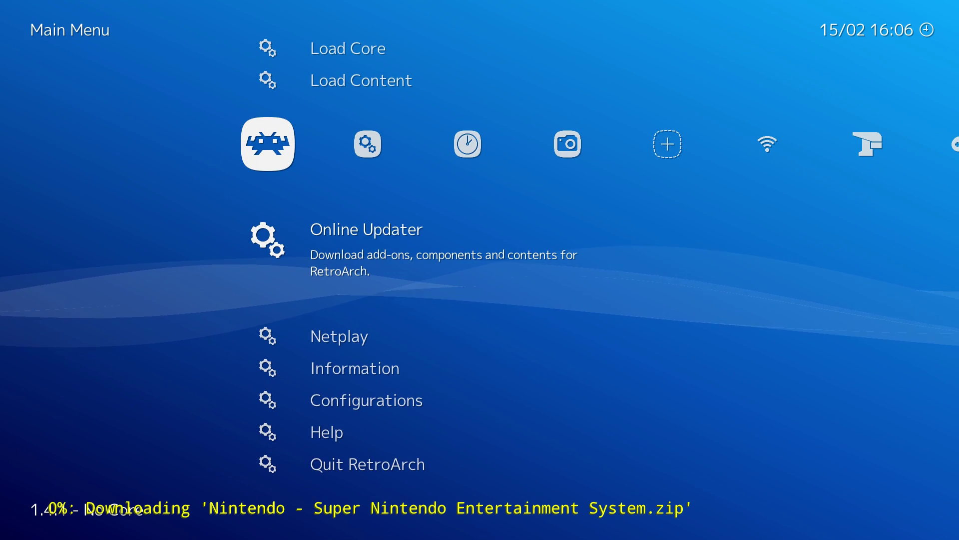
Set the Menu Toggle Gamepad Combo in the Input settings to L3 + R3 and return to Settings.
{"action": "key", "text": "Right"}
{"action": "key", "text": "Right"}
{"action": "key", "text": "Left"}
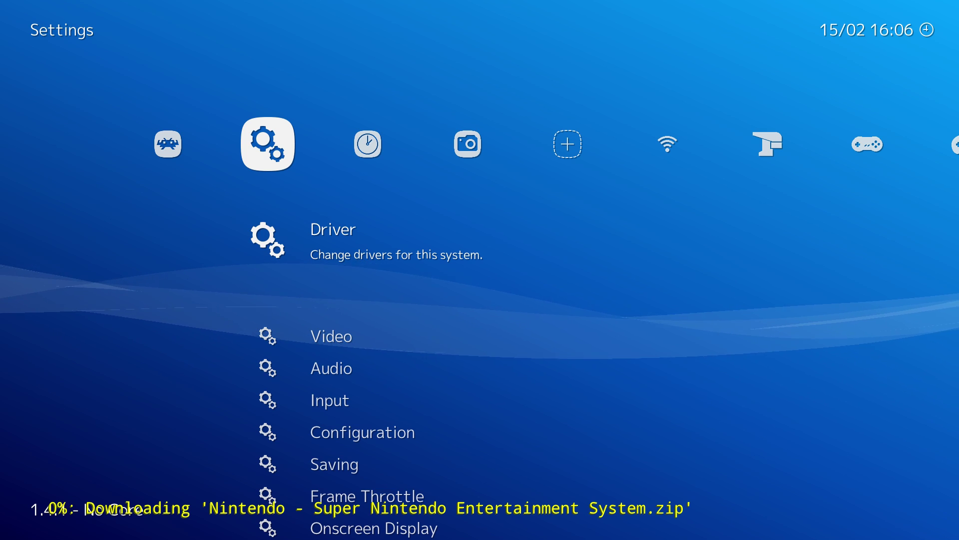
{"action": "key", "text": "Down"}
{"action": "key", "text": "Down"}
{"action": "key", "text": "Down"}
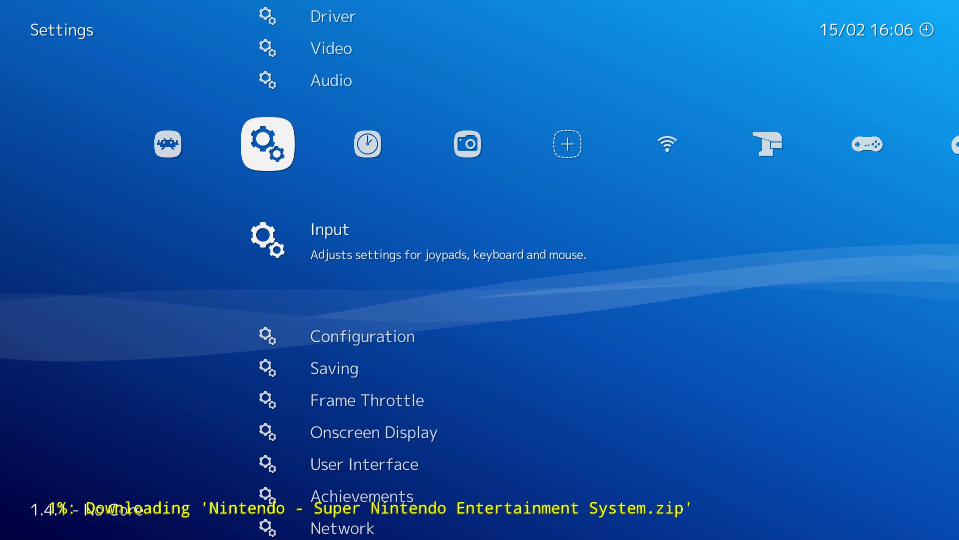
{"action": "key", "text": "Return"}
{"action": "key", "text": "Down"}
{"action": "key", "text": "Down"}
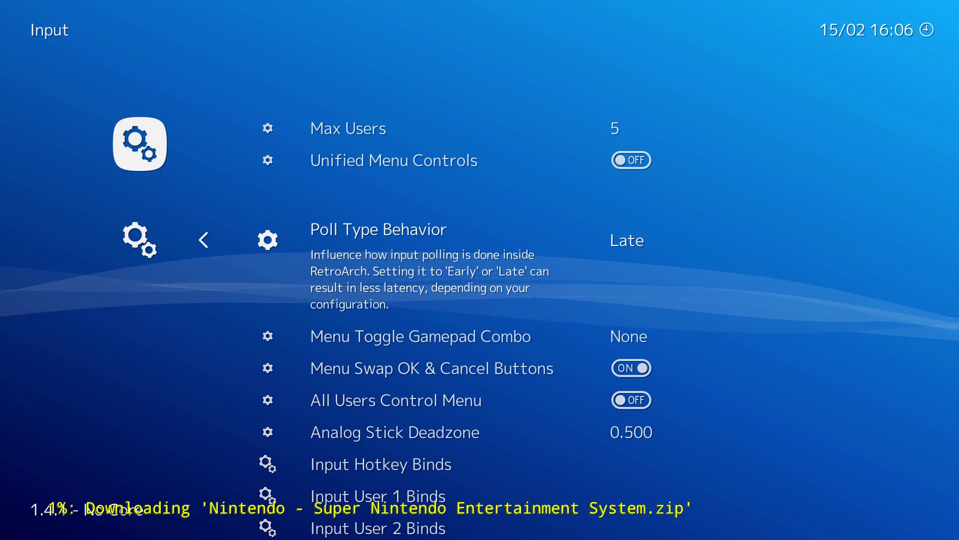
{"action": "key", "text": "Down"}
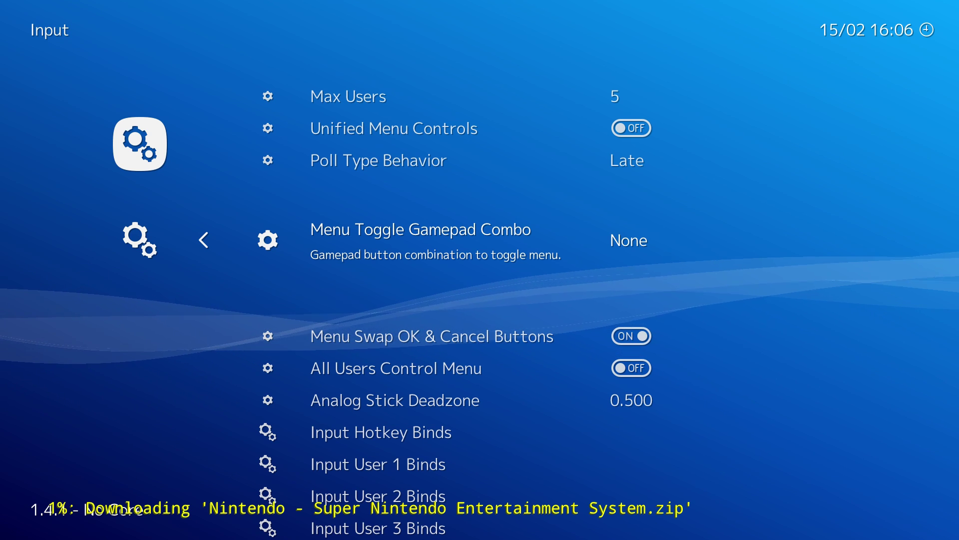
{"action": "key", "text": "Right"}
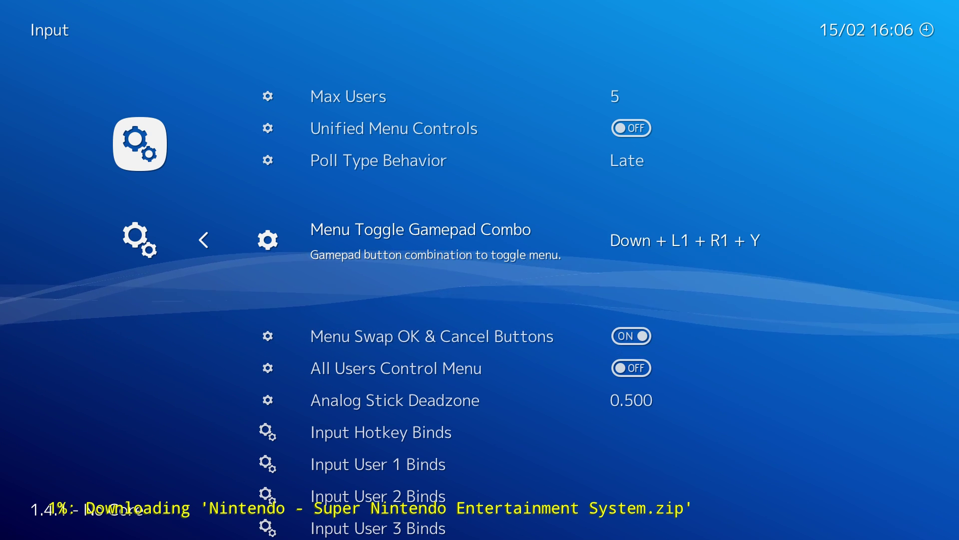
{"action": "key", "text": "Right"}
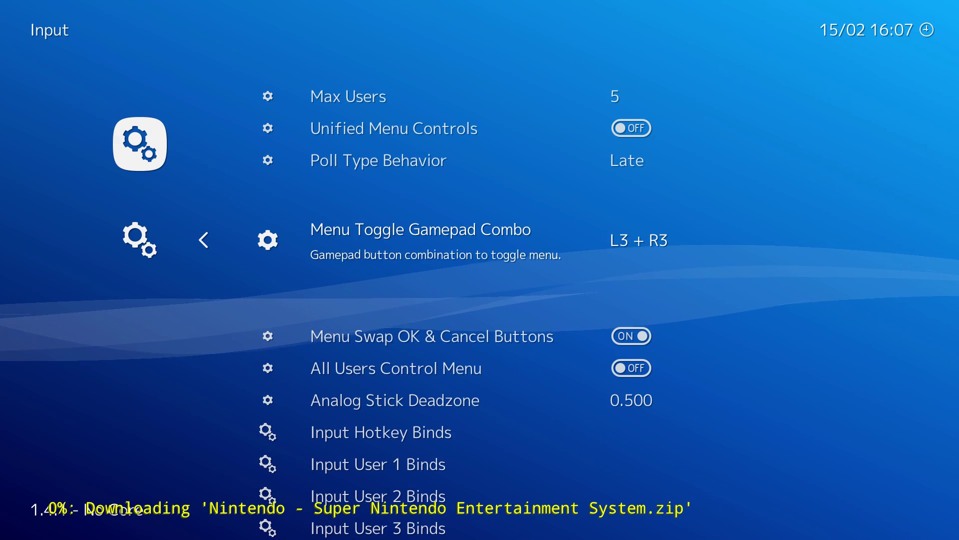
{"action": "key", "text": "BackSpace"}
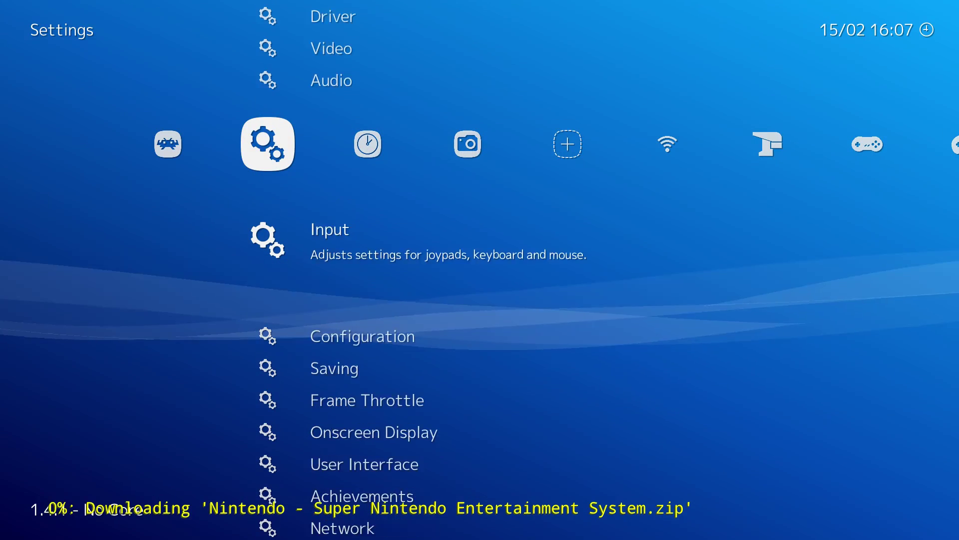
Open the menu appearance options within the User Interface settings.
{"action": "key", "text": "Right"}
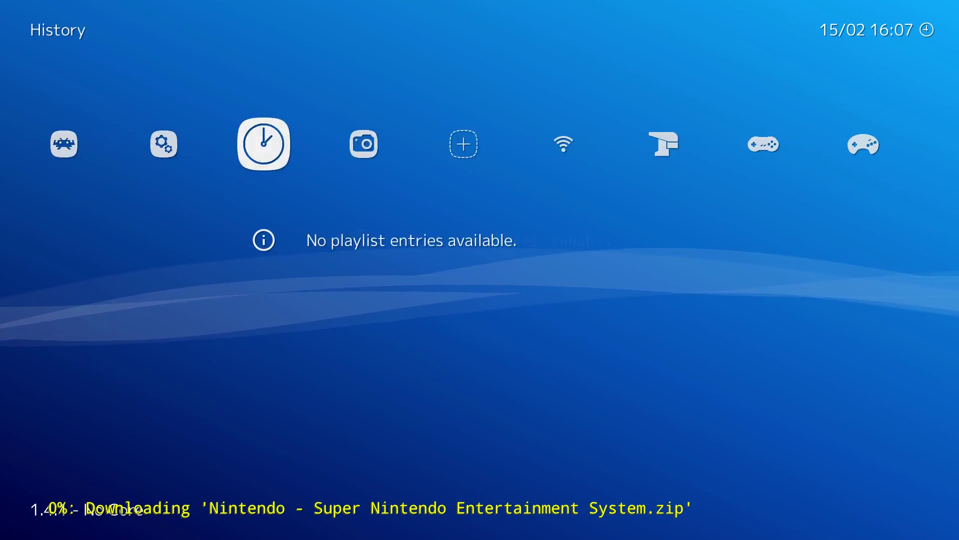
{"action": "key", "text": "Left"}
{"action": "key", "text": "Down"}
{"action": "key", "text": "Up"}
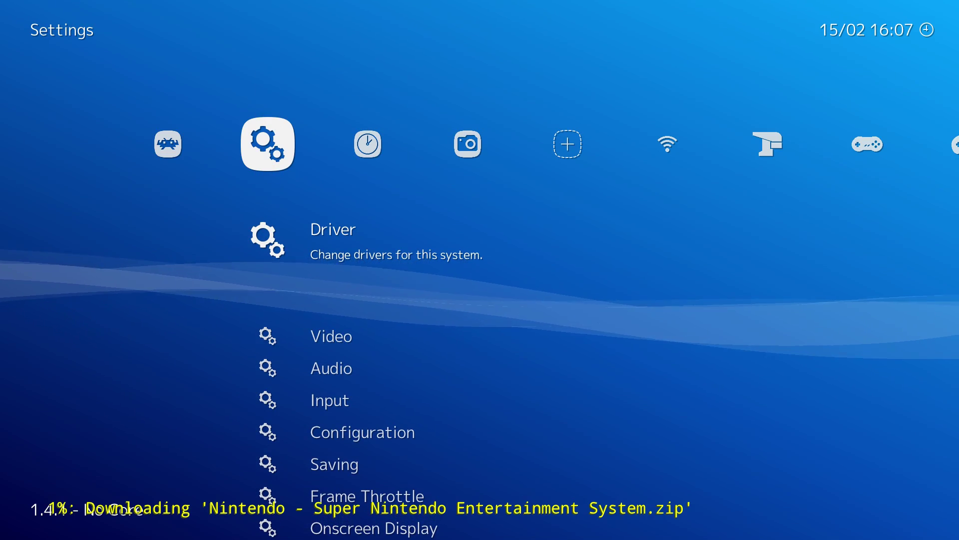
{"action": "key", "text": "Down"}
{"action": "key", "text": "Down"}
{"action": "key", "text": "Down"}
{"action": "key", "text": "Down"}
{"action": "key", "text": "Down"}
{"action": "key", "text": "Down"}
{"action": "key", "text": "Down"}
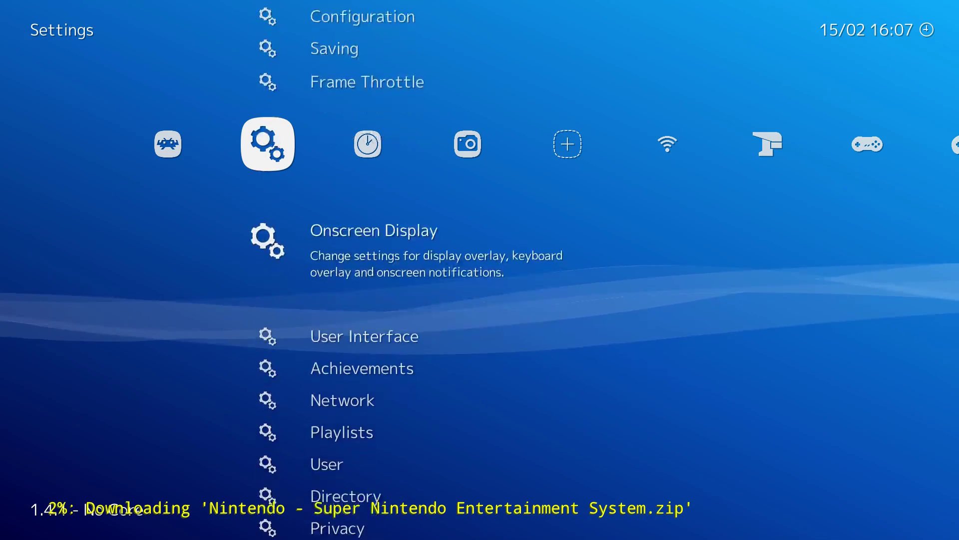
{"action": "key", "text": "Down"}
{"action": "key", "text": "Return"}
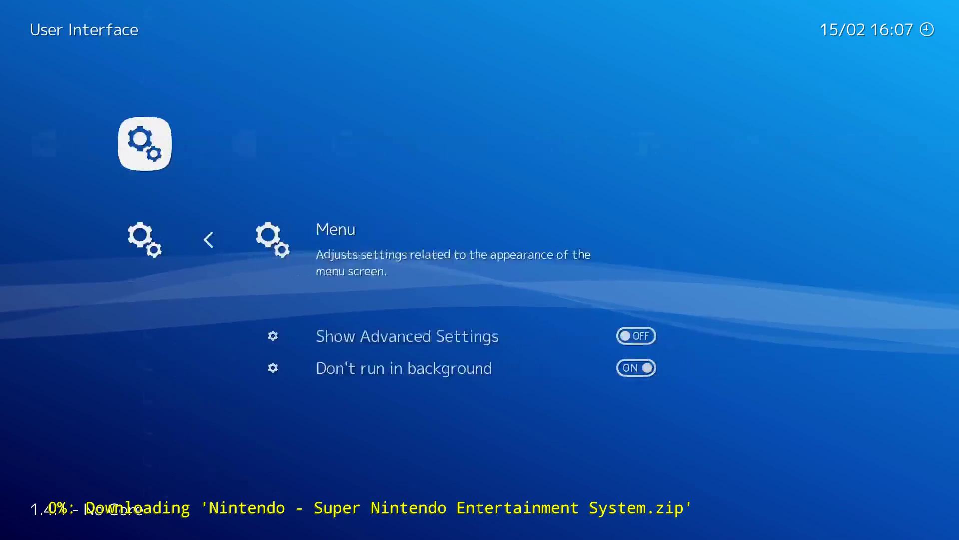
{"action": "key", "text": "Return"}
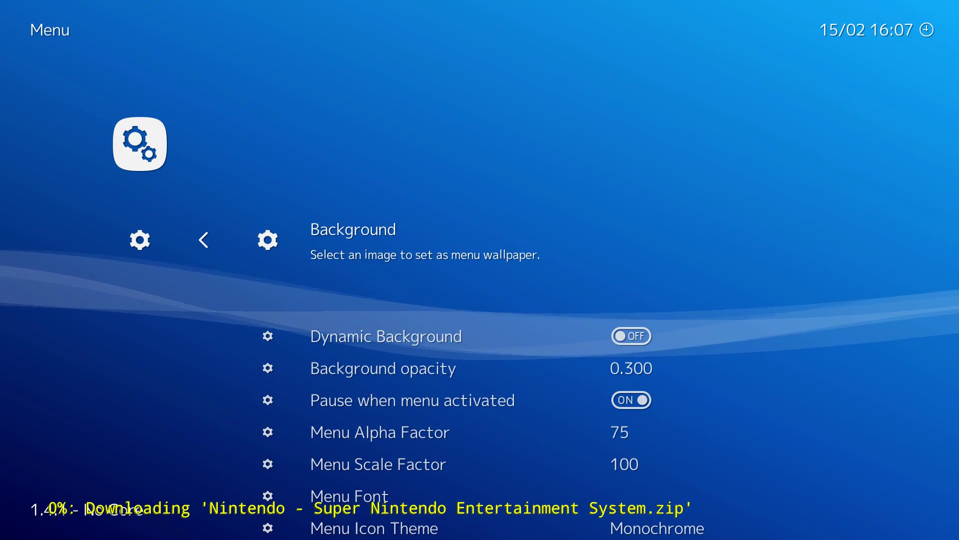
Cycle through the Menu Icon Theme options, including FlatUI, Systematic, Dot-Art and Pixel, and set the theme to RetroActive.
{"action": "key", "text": "Down"}
{"action": "key", "text": "Down"}
{"action": "key", "text": "Down"}
{"action": "key", "text": "Down"}
{"action": "key", "text": "Down"}
{"action": "key", "text": "Down"}
{"action": "key", "text": "Down"}
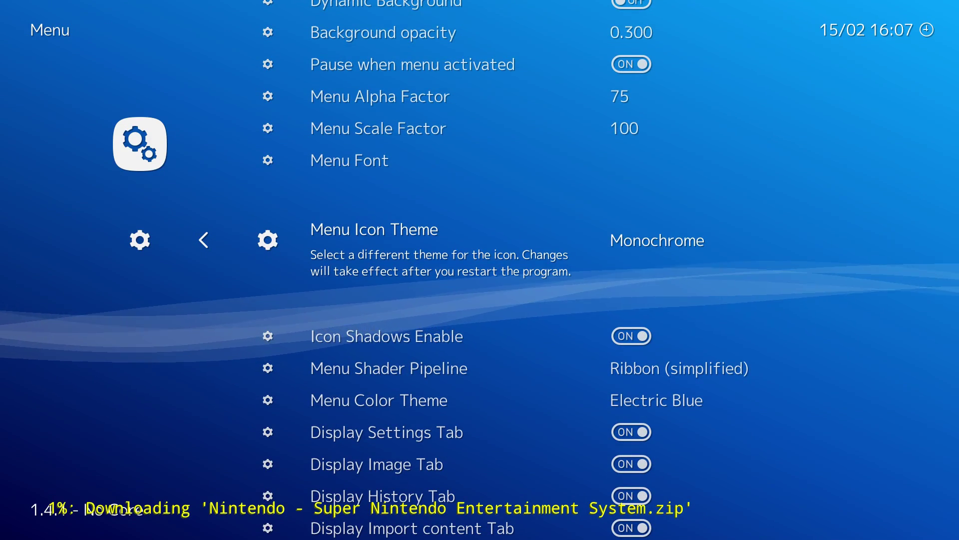
{"action": "key", "text": "Right"}
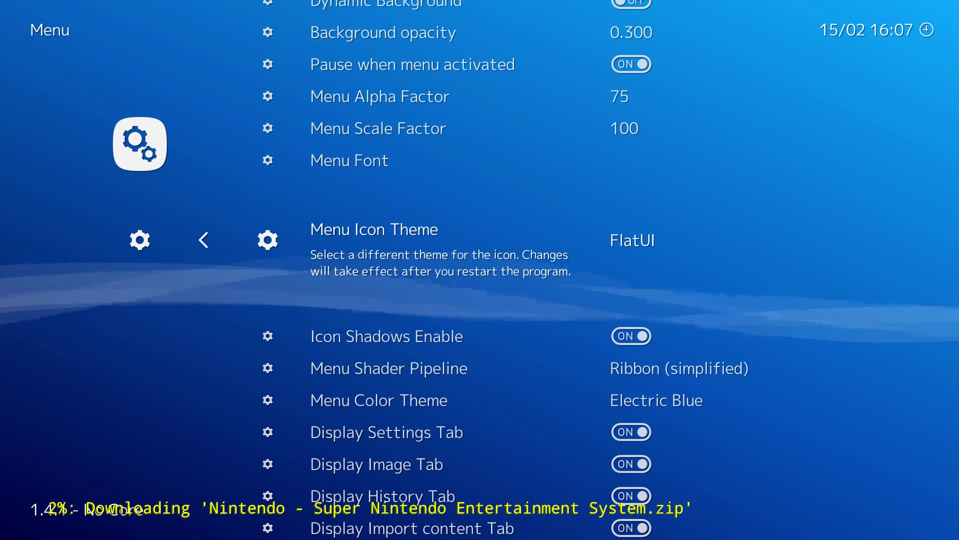
{"action": "key", "text": "Right"}
{"action": "key", "text": "Left"}
{"action": "key", "text": "Left"}
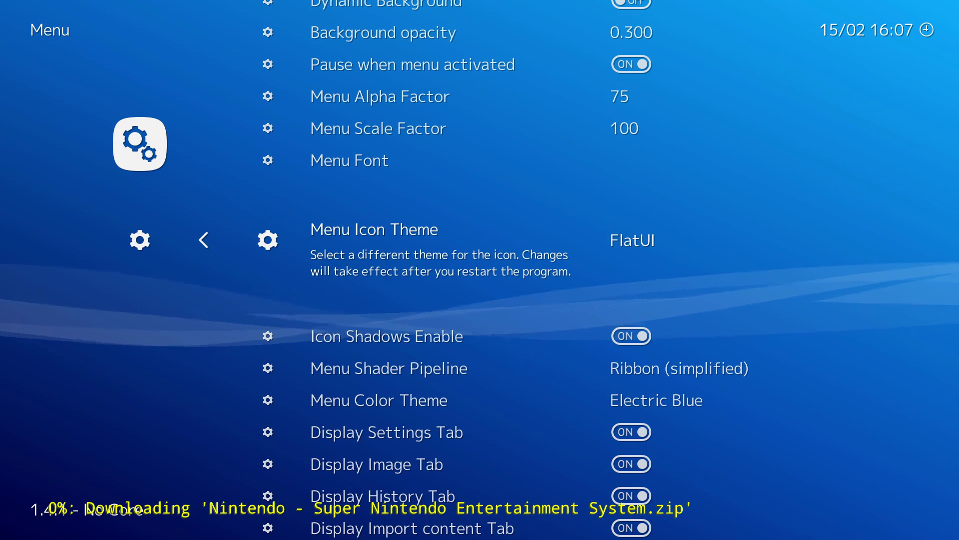
{"action": "key", "text": "Right"}
{"action": "key", "text": "Right"}
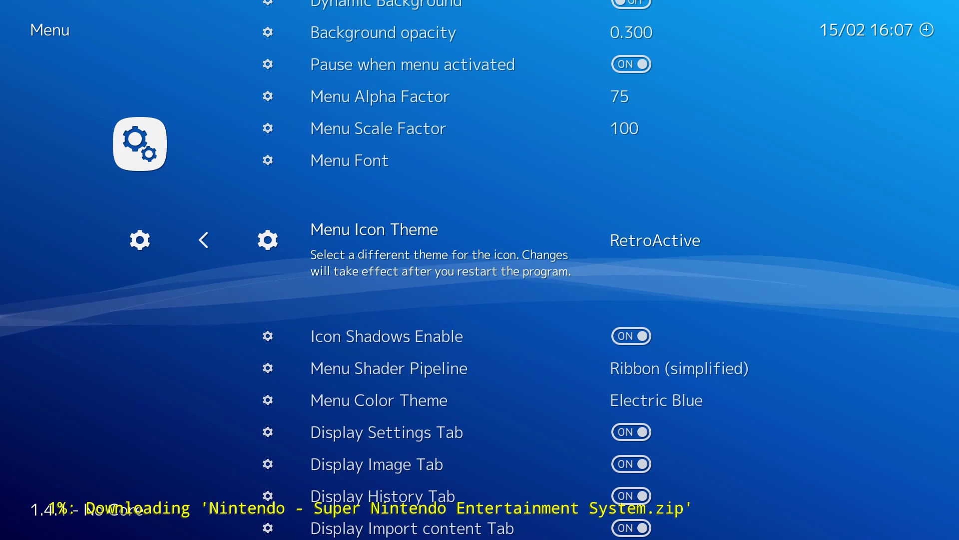
{"action": "key", "text": "Left"}
{"action": "key", "text": "Right"}
{"action": "key", "text": "Right"}
{"action": "key", "text": "Right"}
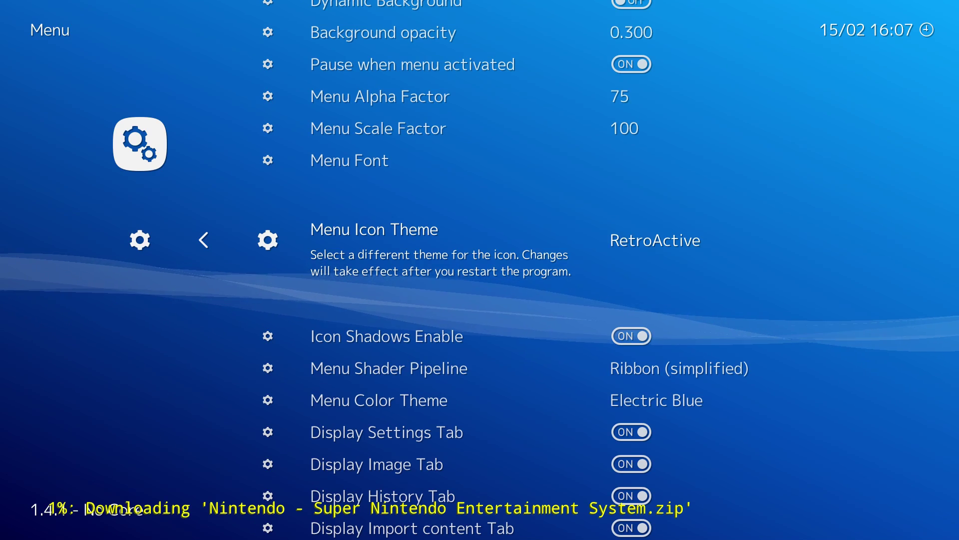
{"action": "key", "text": "Left"}
{"action": "key", "text": "Right"}
{"action": "key", "text": "Right"}
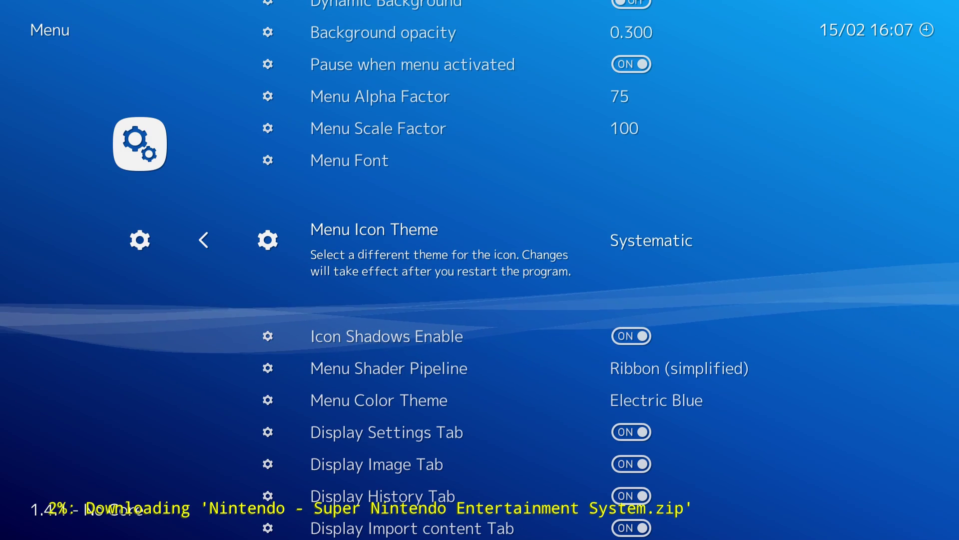
{"action": "key", "text": "Right"}
{"action": "key", "text": "Right"}
{"action": "key", "text": "Left"}
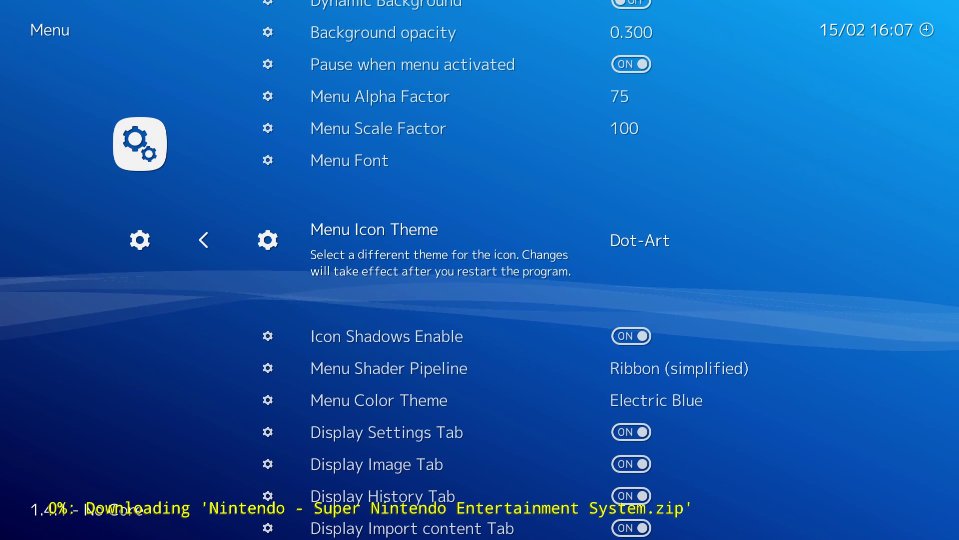
{"action": "key", "text": "Right"}
{"action": "key", "text": "Right"}
{"action": "key", "text": "Right"}
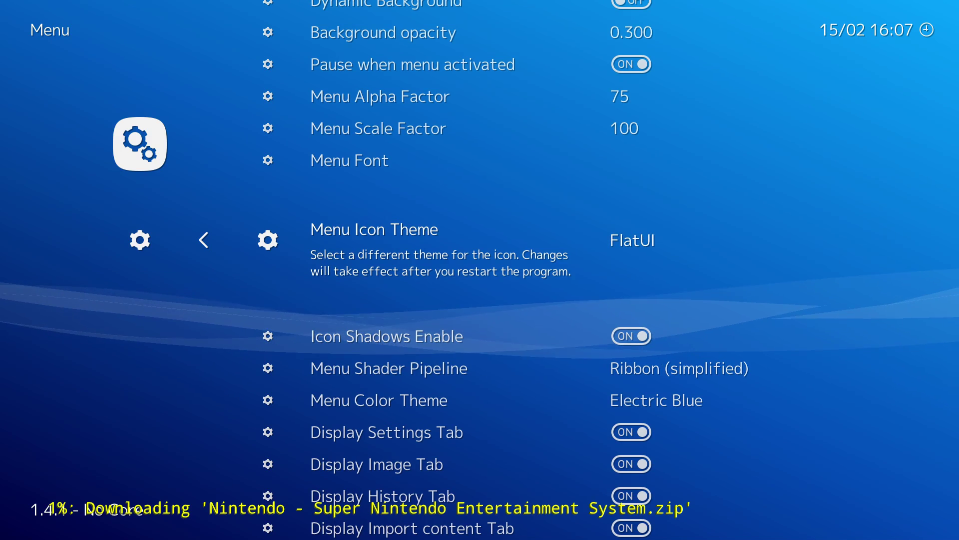
{"action": "key", "text": "Right"}
{"action": "key", "text": "Left"}
{"action": "key", "text": "Right"}
{"action": "key", "text": "Right"}
{"action": "key", "text": "Right"}
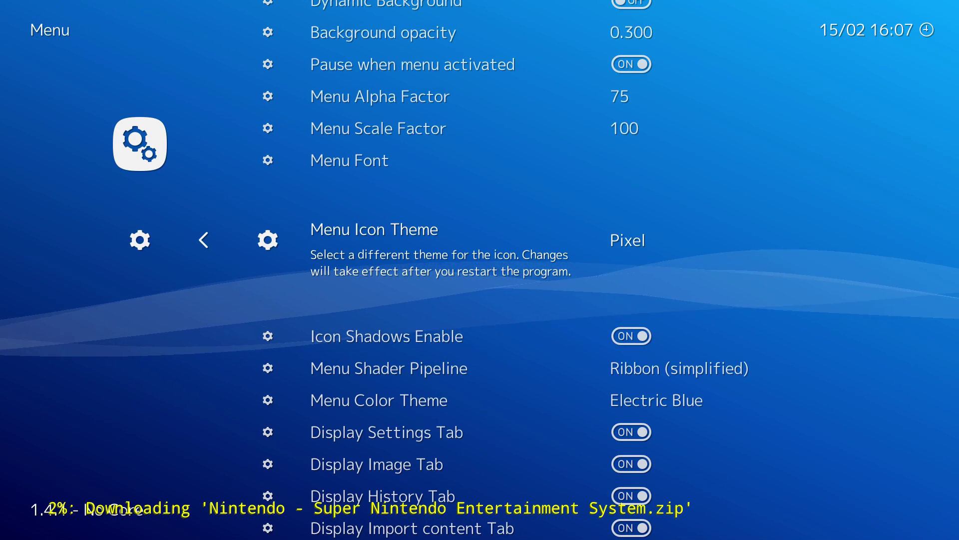
{"action": "key", "text": "Left"}
{"action": "key", "text": "Left"}
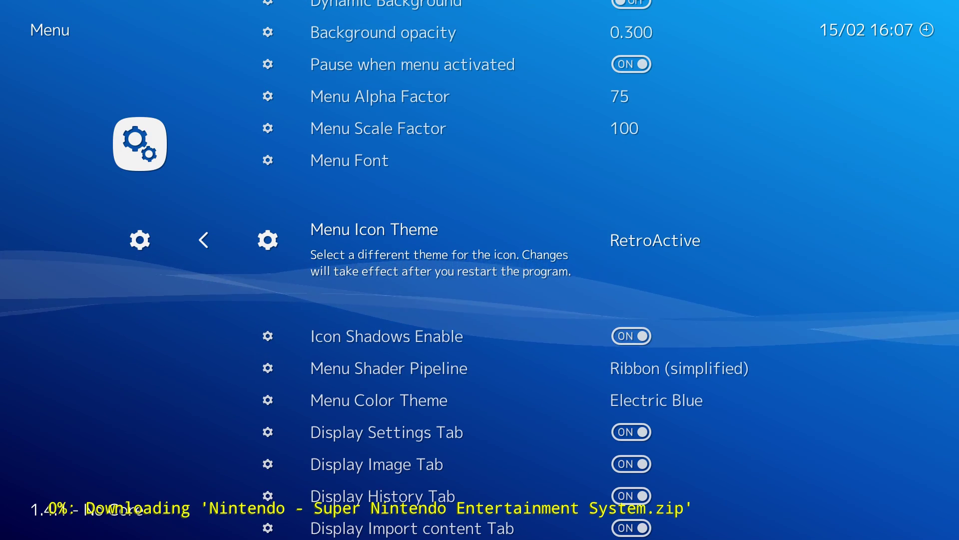
Compare the Ribbon effect with Ribbon (simplified) in the Menu Shader Pipeline setting and leave it on Ribbon (simplified).
{"action": "key", "text": "Down"}
{"action": "key", "text": "Down"}
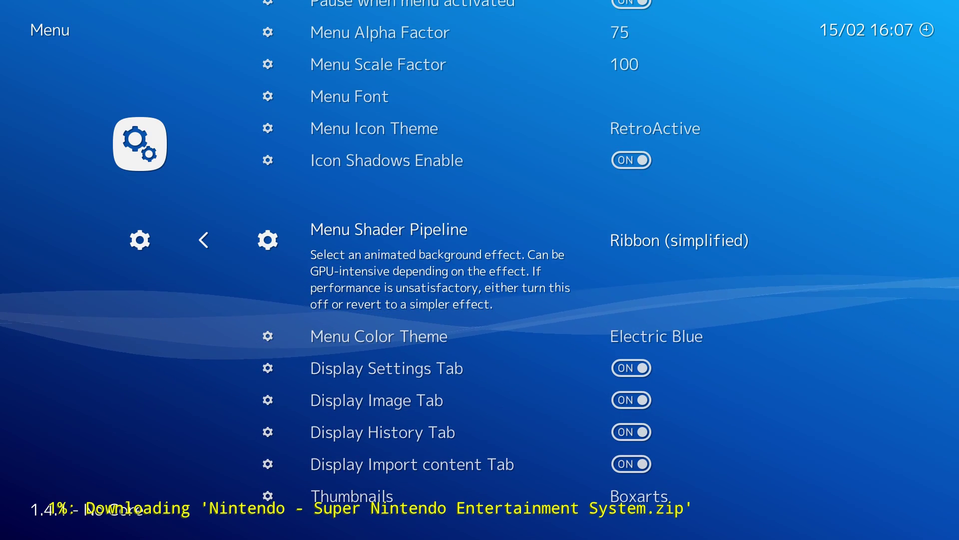
{"action": "key", "text": "Left"}
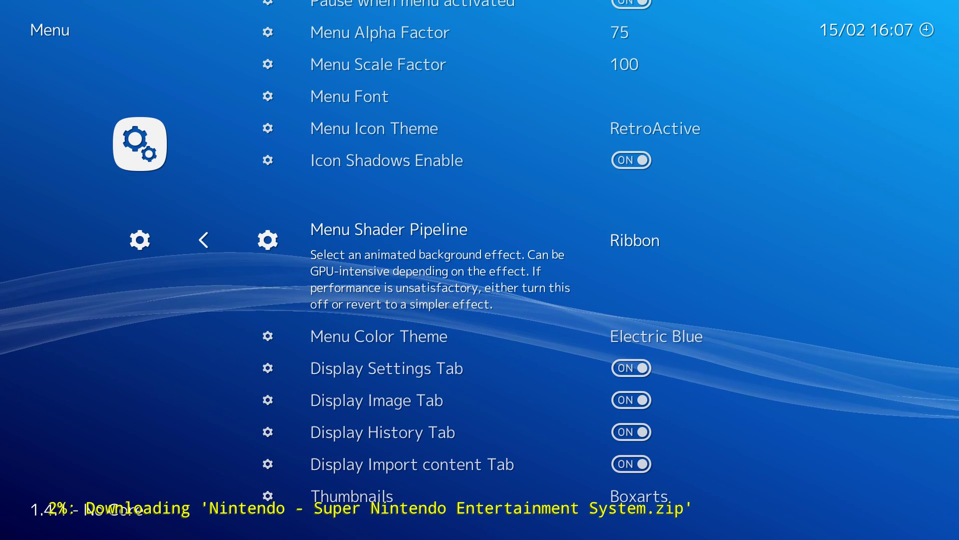
{"action": "key", "text": "Right"}
{"action": "key", "text": "Left"}
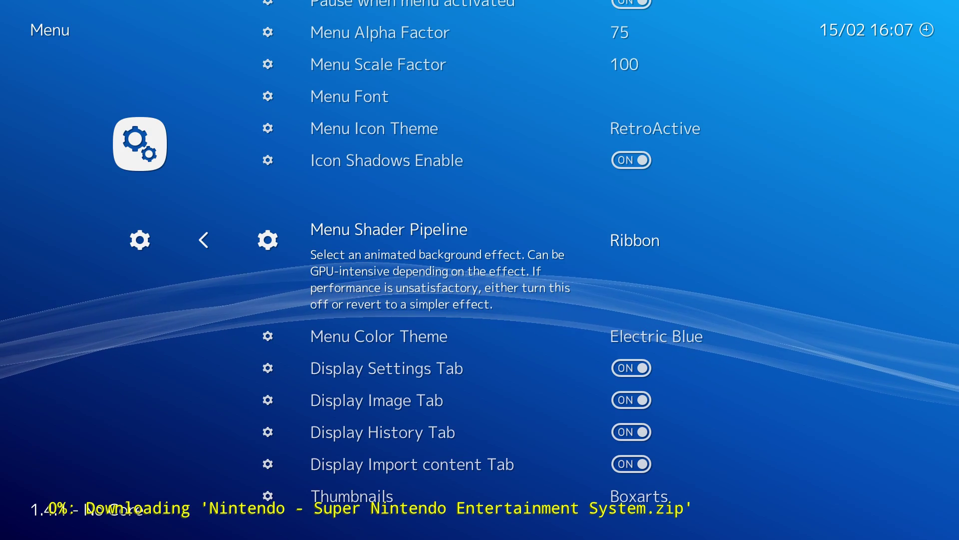
{"action": "key", "text": "Right"}
{"action": "key", "text": "Left"}
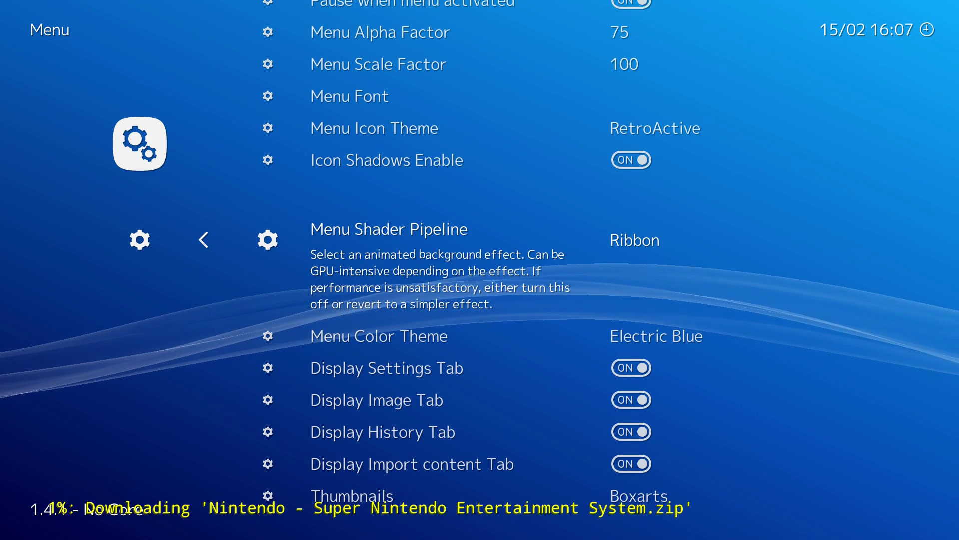
{"action": "key", "text": "Right"}
Cycle the Menu Color Theme through options such as Undersea, Plain and Legacy Red, and return it to Electric Blue.
{"action": "key", "text": "Down"}
{"action": "key", "text": "Right"}
{"action": "key", "text": "Right"}
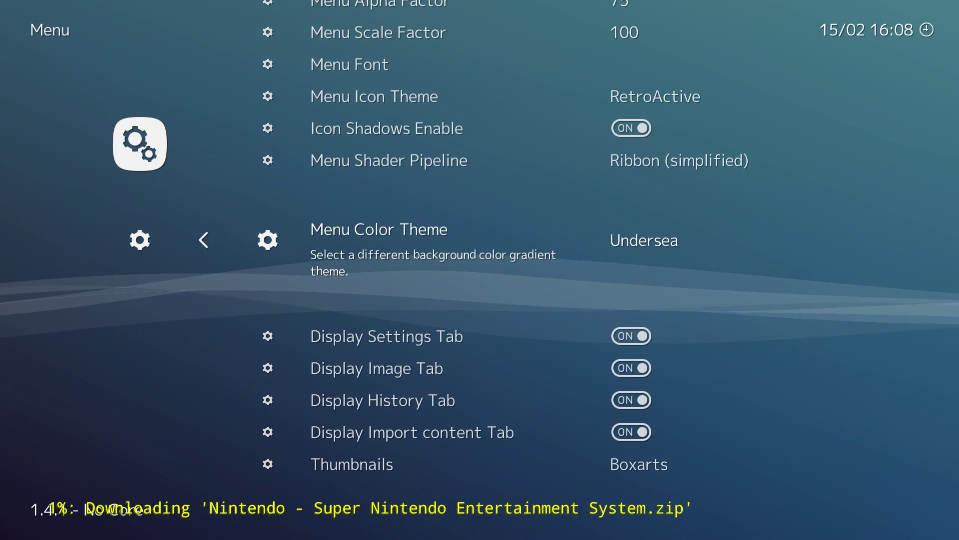
{"action": "key", "text": "Right"}
{"action": "key", "text": "Right"}
{"action": "key", "text": "Right"}
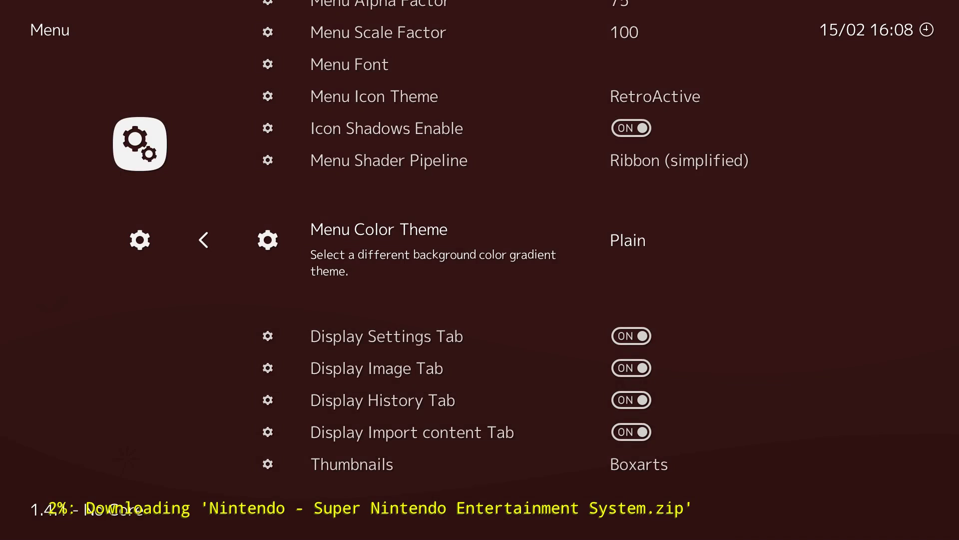
{"action": "key", "text": "Right"}
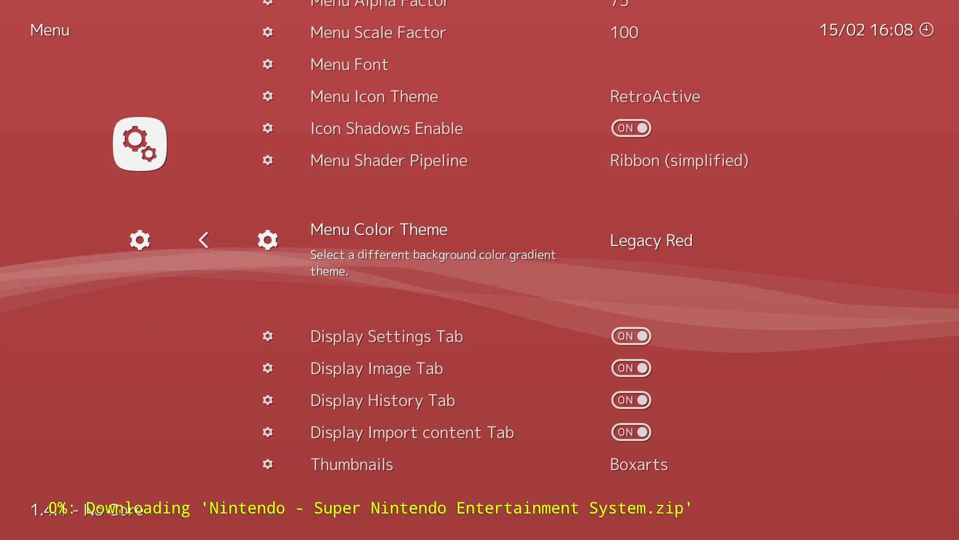
{"action": "key", "text": "Right"}
{"action": "key", "text": "Right"}
{"action": "key", "text": "Right"}
{"action": "key", "text": "Right"}
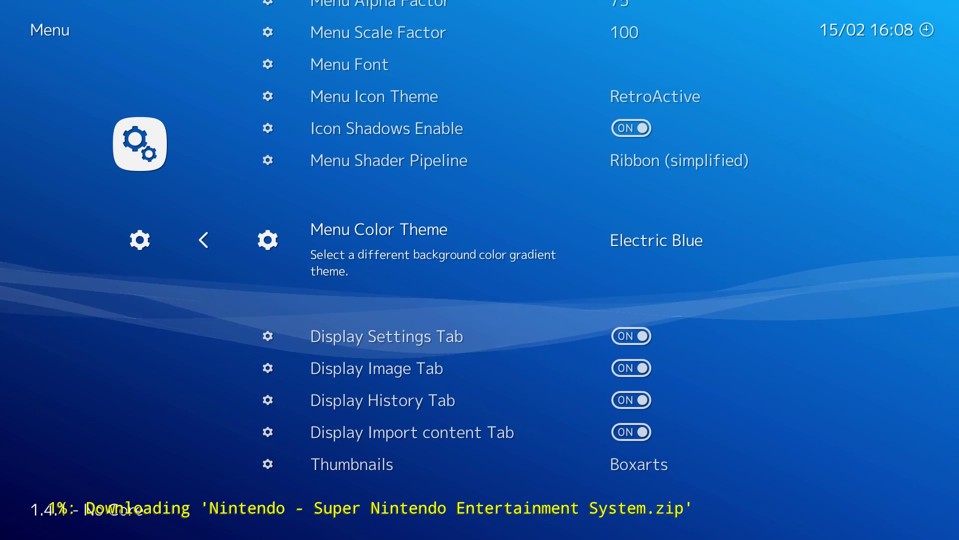
Leave the User Interface settings and quit RetroArch from the Main Menu to apply the new icon theme.
{"action": "key", "text": "Up"}
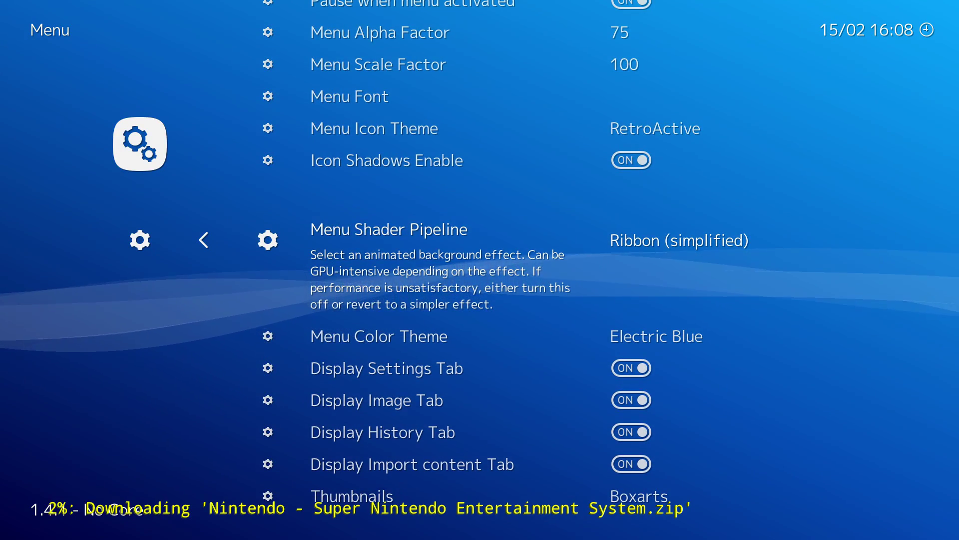
{"action": "key", "text": "Up"}
{"action": "key", "text": "Up"}
{"action": "key", "text": "Up"}
{"action": "key", "text": "Up"}
{"action": "key", "text": "BackSpace"}
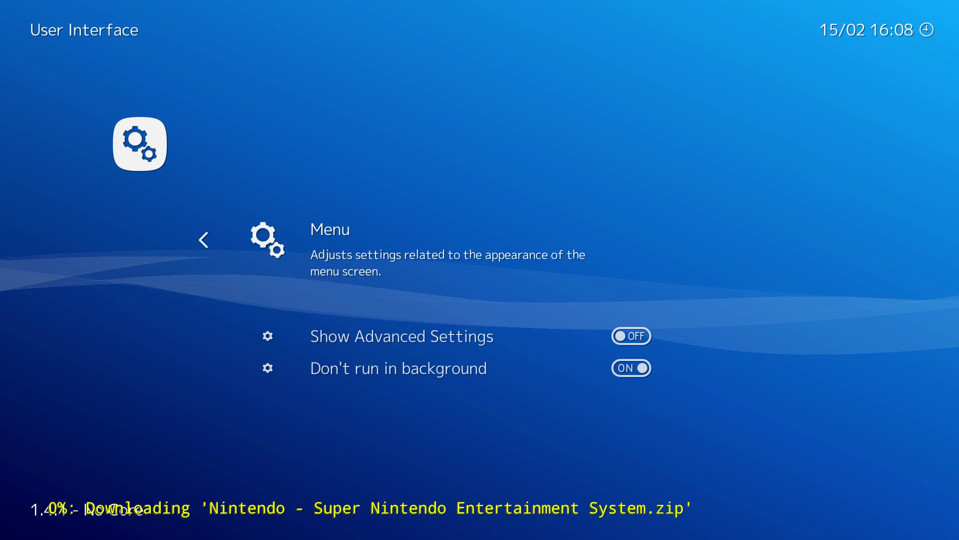
{"action": "key", "text": "BackSpace"}
{"action": "key", "text": "Left"}
{"action": "key", "text": "Down"}
{"action": "key", "text": "Down"}
{"action": "key", "text": "Down"}
{"action": "key", "text": "Down"}
{"action": "key", "text": "Down"}
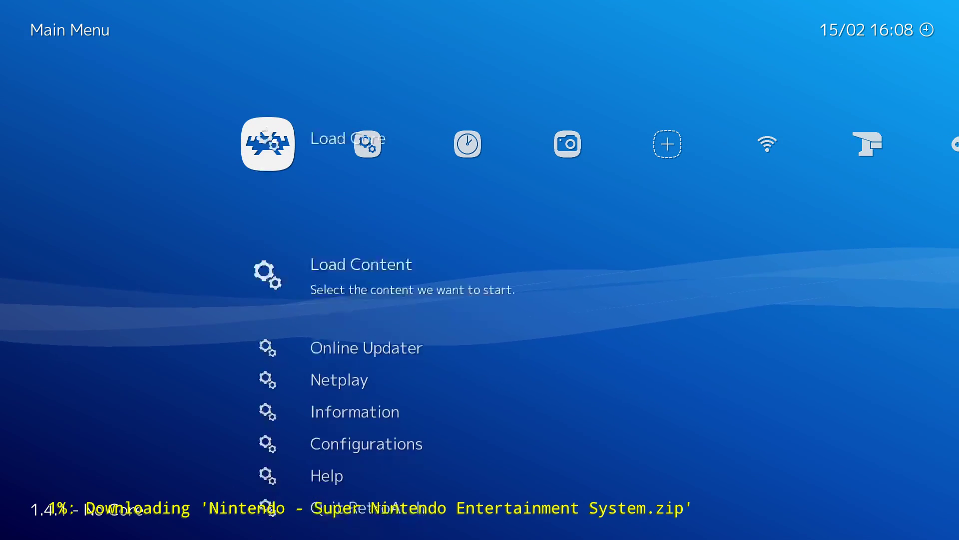
{"action": "key", "text": "Down"}
{"action": "key", "text": "Down"}
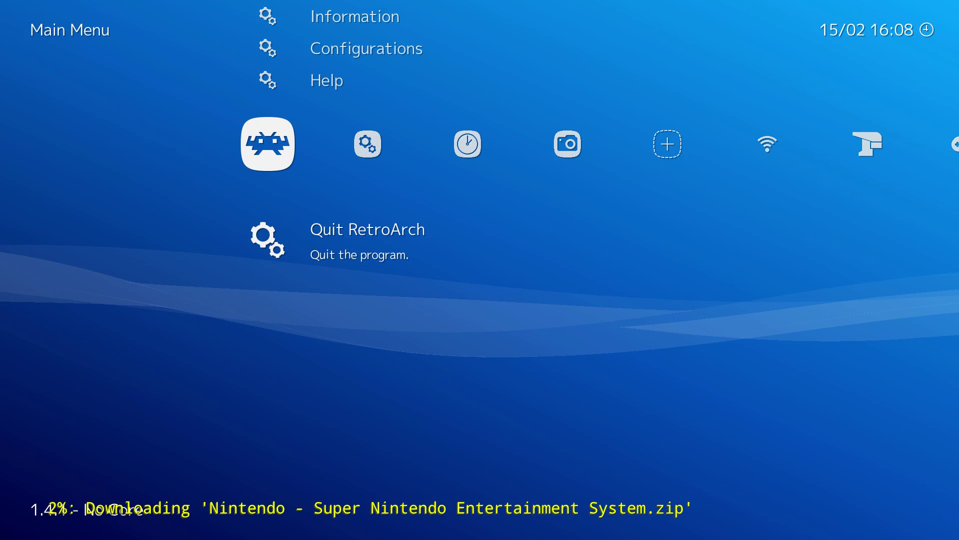
{"action": "key", "text": "Return"}
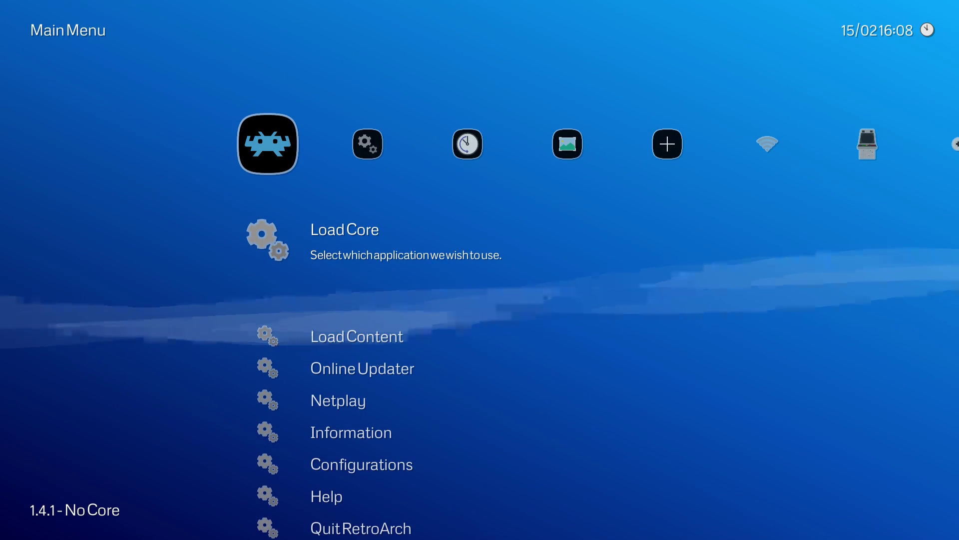
Examine the restyled icons across the top-level categories, including the FB Alpha, Super Nintendo and Sega Genesis playlists.
{"action": "key", "text": "Right"}
{"action": "key", "text": "Right"}
{"action": "key", "text": "Right"}
{"action": "key", "text": "Right"}
{"action": "key", "text": "Right"}
{"action": "key", "text": "Right"}
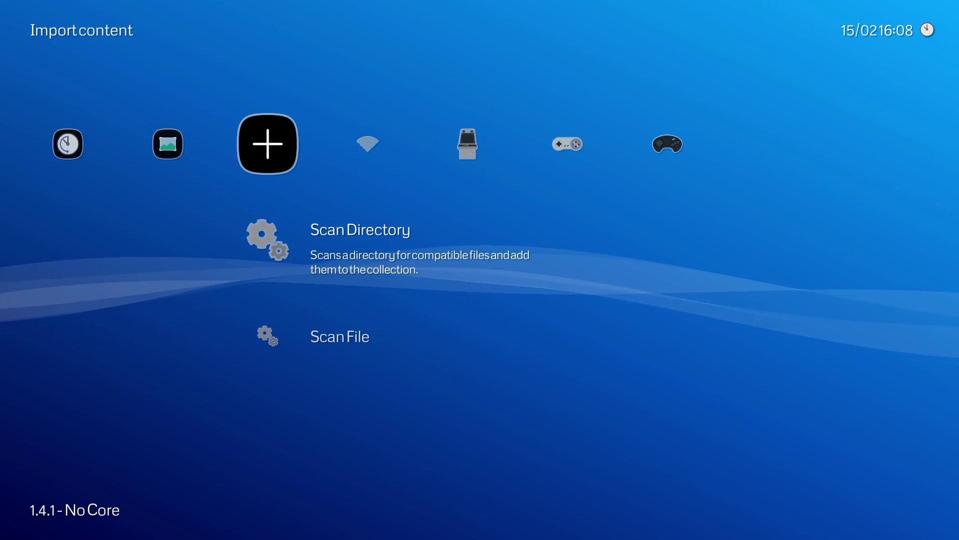
{"action": "key", "text": "Right"}
{"action": "key", "text": "Right"}
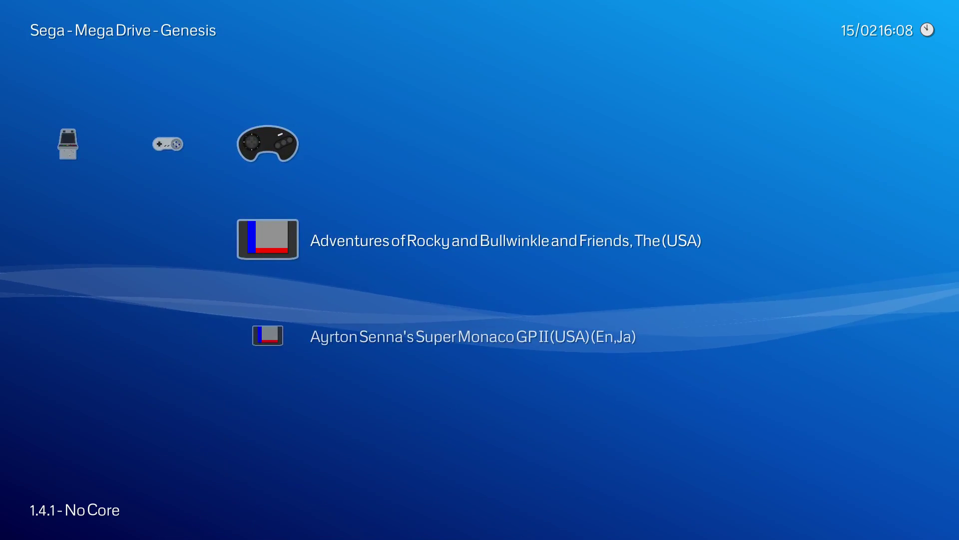
{"action": "key", "text": "Left"}
{"action": "key", "text": "Left"}
{"action": "key", "text": "Right"}
{"action": "key", "text": "Left"}
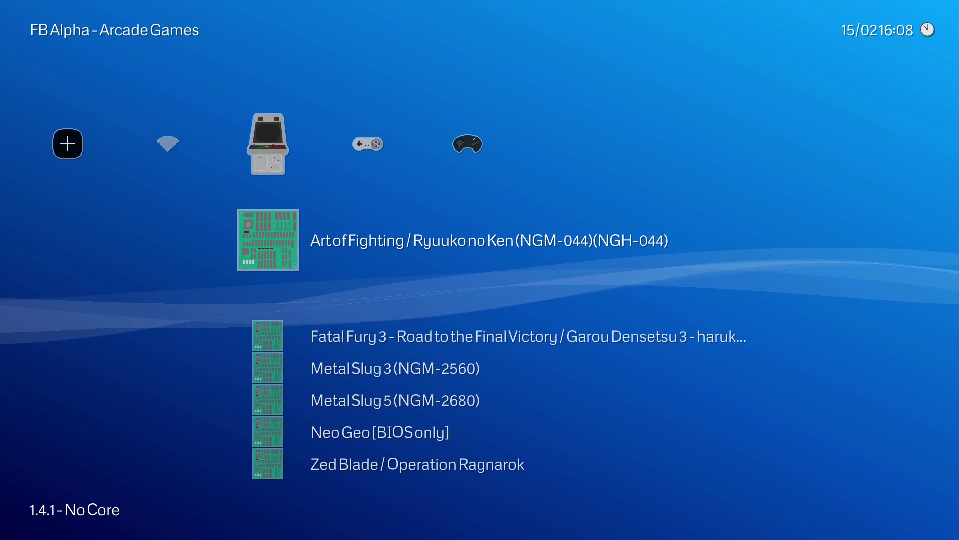
{"action": "key", "text": "Left"}
{"action": "key", "text": "Left"}
{"action": "key", "text": "Left"}
{"action": "key", "text": "Right"}
{"action": "key", "text": "Right"}
{"action": "key", "text": "Right"}
{"action": "key", "text": "Right"}
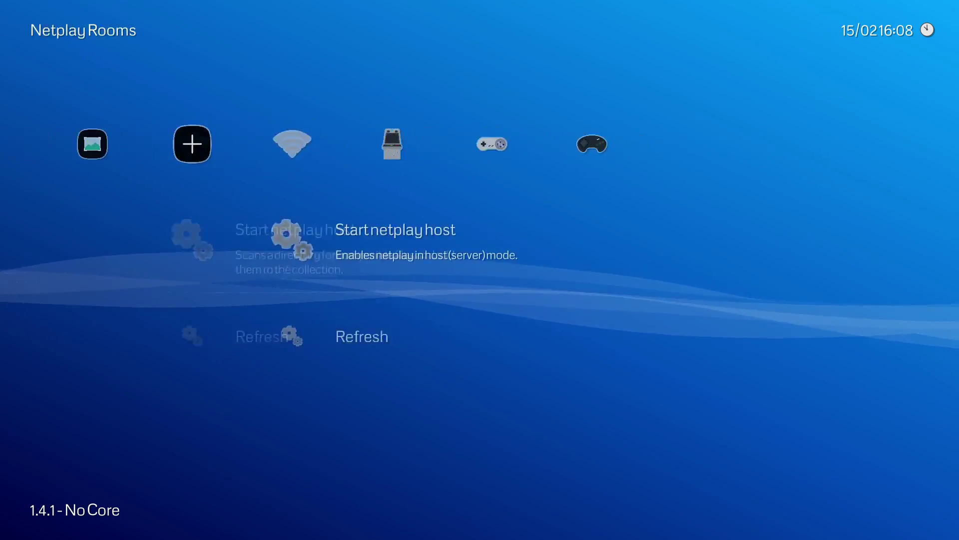
{"action": "key", "text": "Right"}
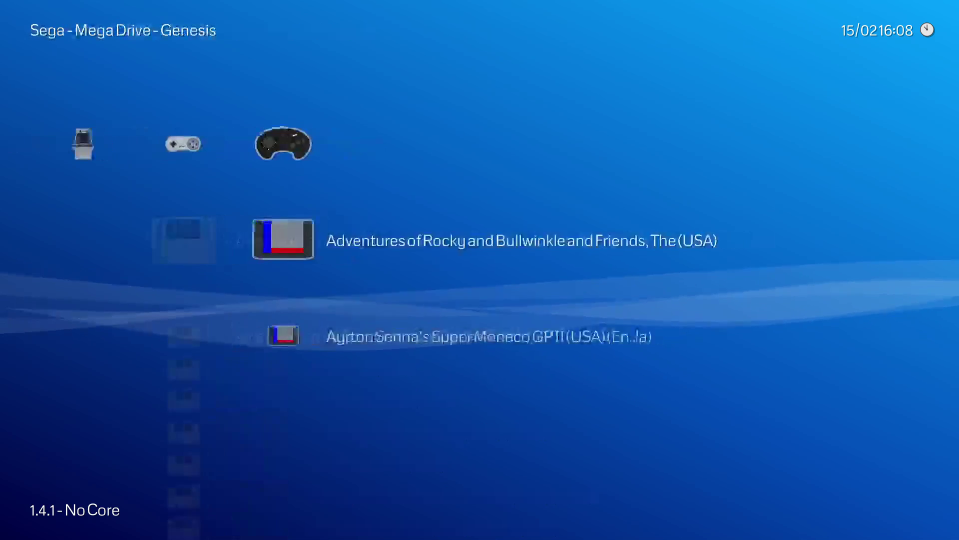
{"action": "key", "text": "Left"}
{"action": "key", "text": "Left"}
{"action": "key", "text": "Right"}
{"action": "key", "text": "Right"}
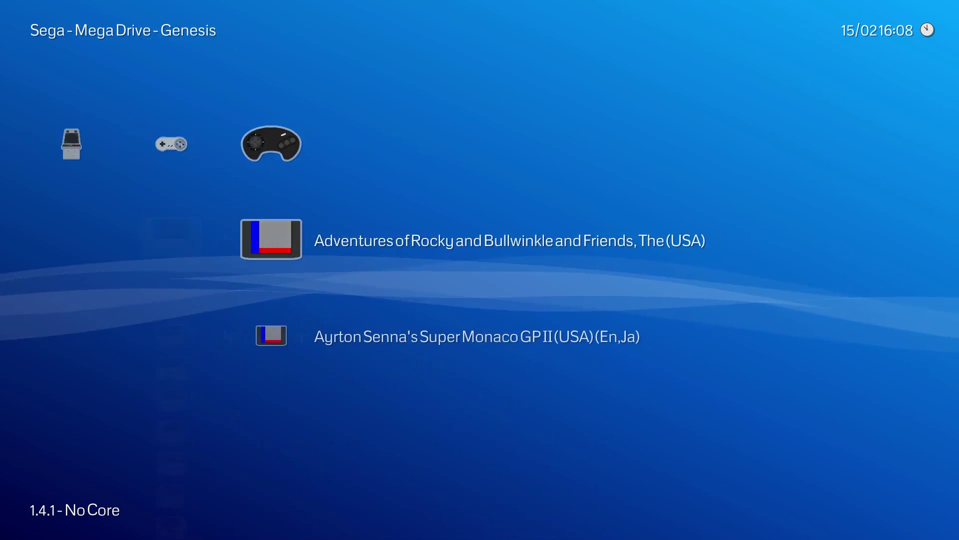
{"action": "key", "text": "Left"}
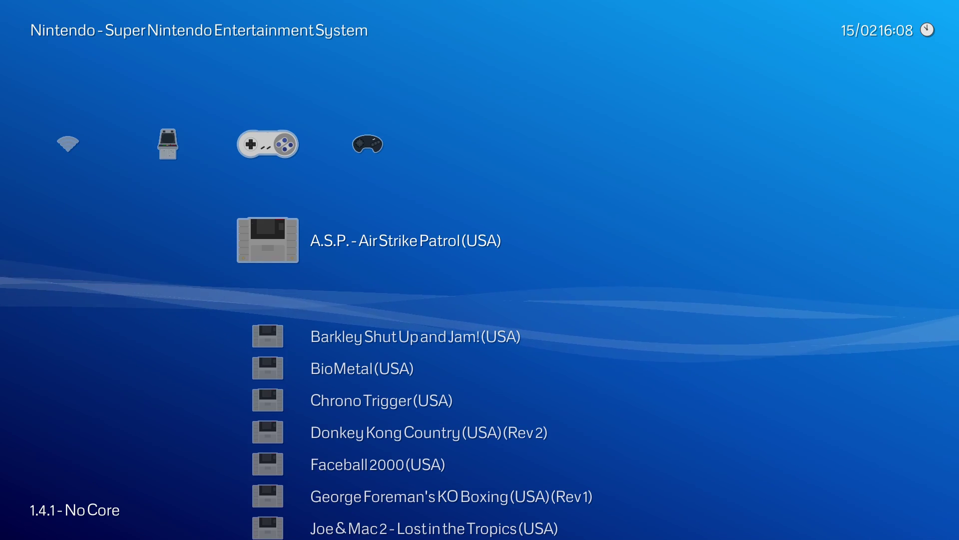
{"action": "key", "text": "Down"}
{"action": "key", "text": "Up"}
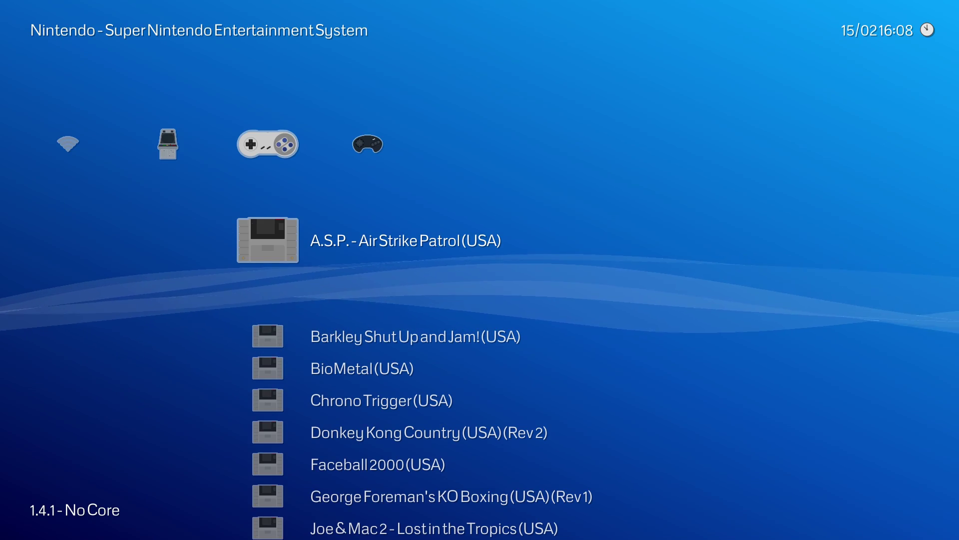
{"action": "key", "text": "Left"}
{"action": "key", "text": "Right"}
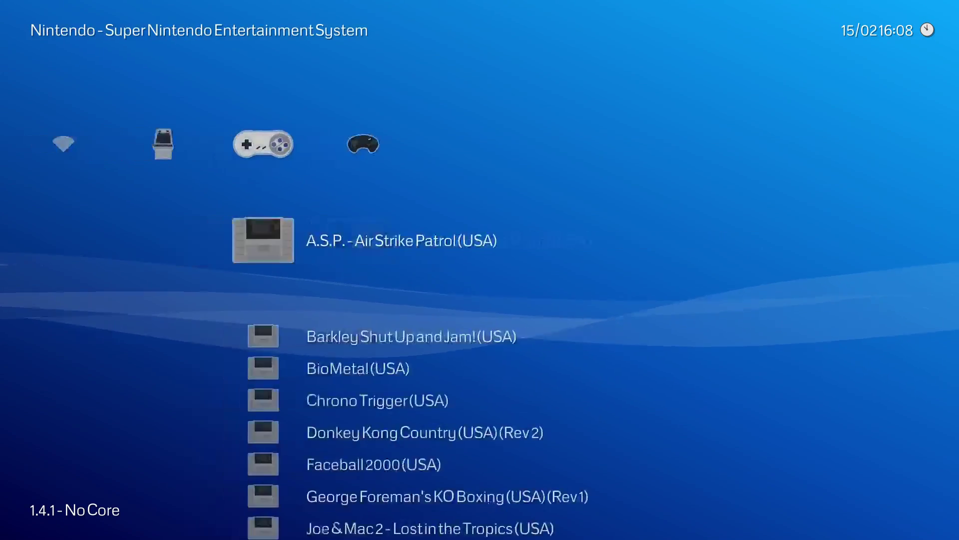
{"action": "key", "text": "Left"}
{"action": "key", "text": "Right"}
Launch Joe & Mac 2 - Lost in the Tropics from the Super Nintendo playlist with the Snes9x core.
{"action": "key", "text": "Down"}
{"action": "key", "text": "Down"}
{"action": "key", "text": "Down"}
{"action": "key", "text": "Down"}
{"action": "key", "text": "Down"}
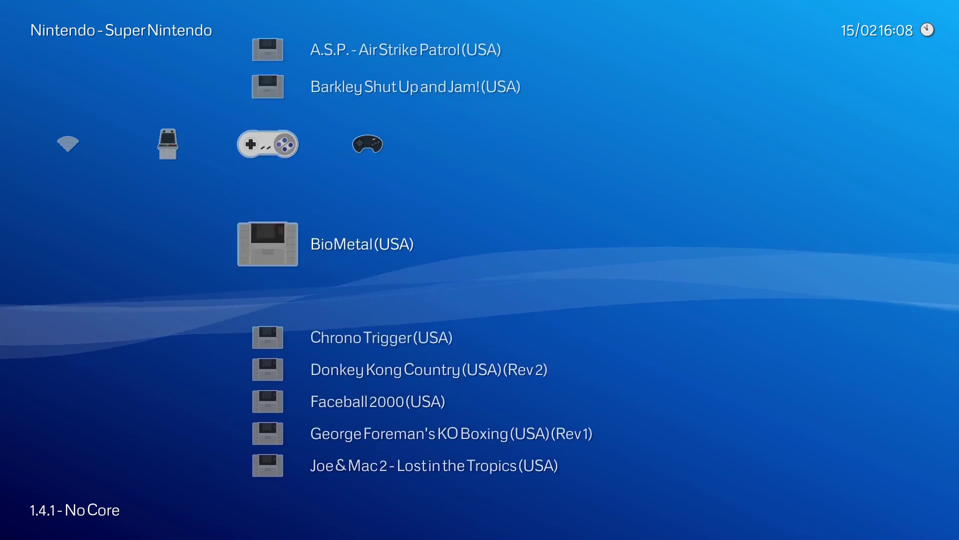
{"action": "key", "text": "Down"}
{"action": "key", "text": "Down"}
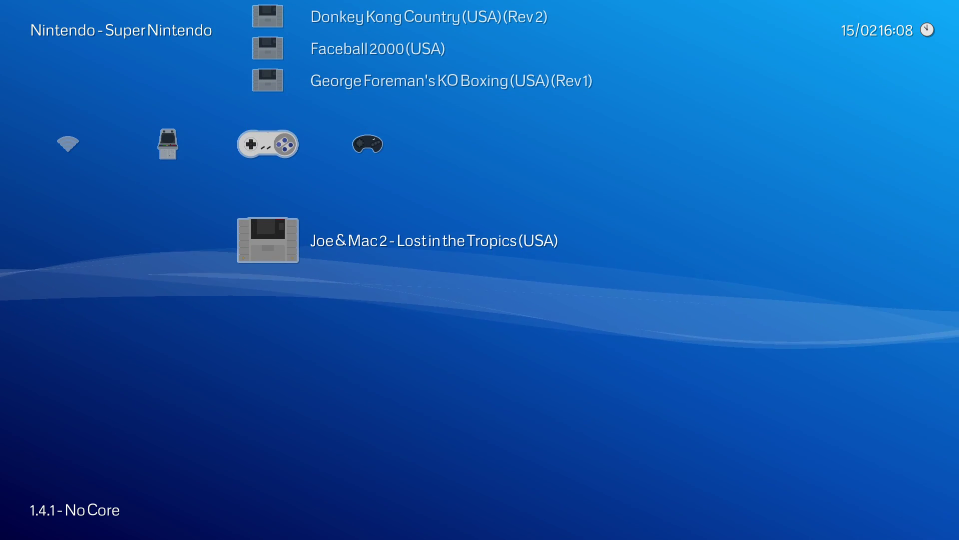
{"action": "key", "text": "Return"}
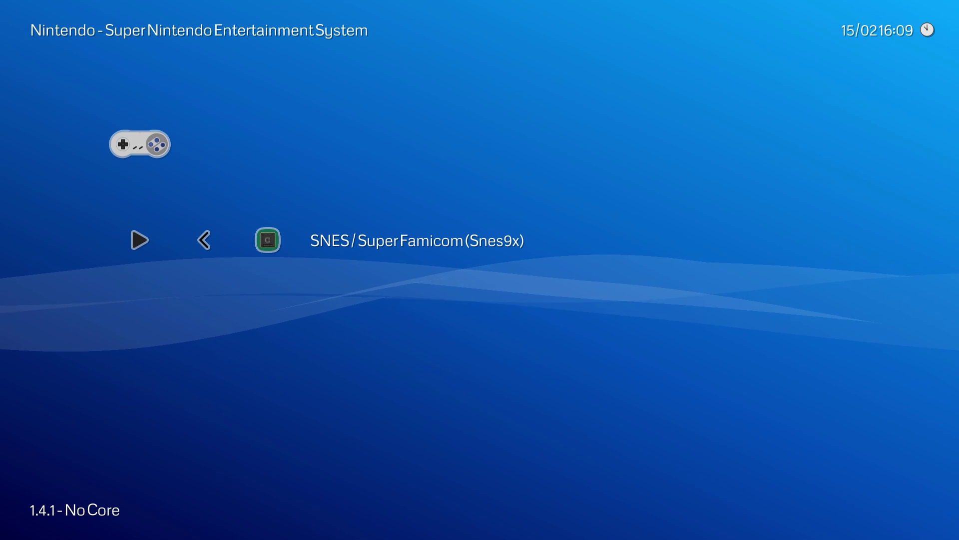
{"action": "key", "text": "BackSpace"}
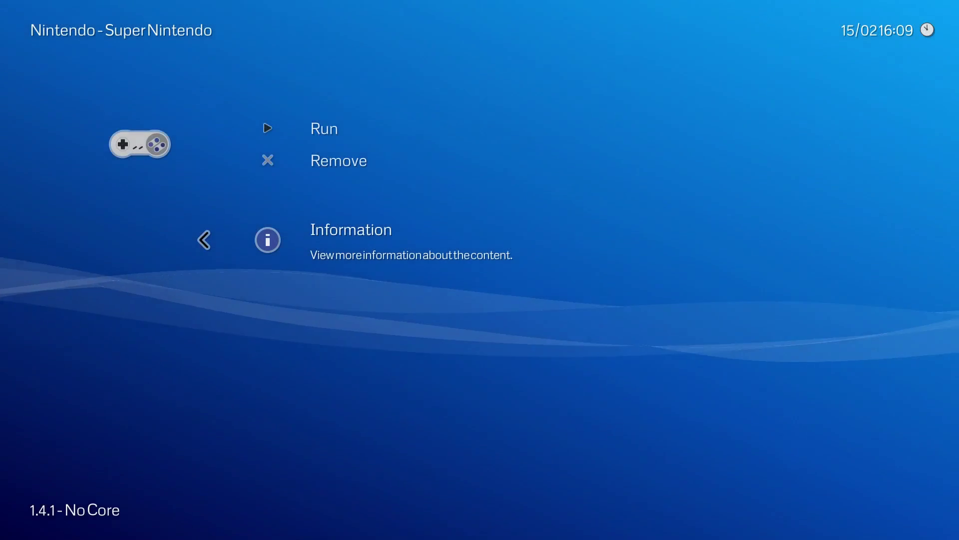
{"action": "key", "text": "Up"}
{"action": "key", "text": "Up"}
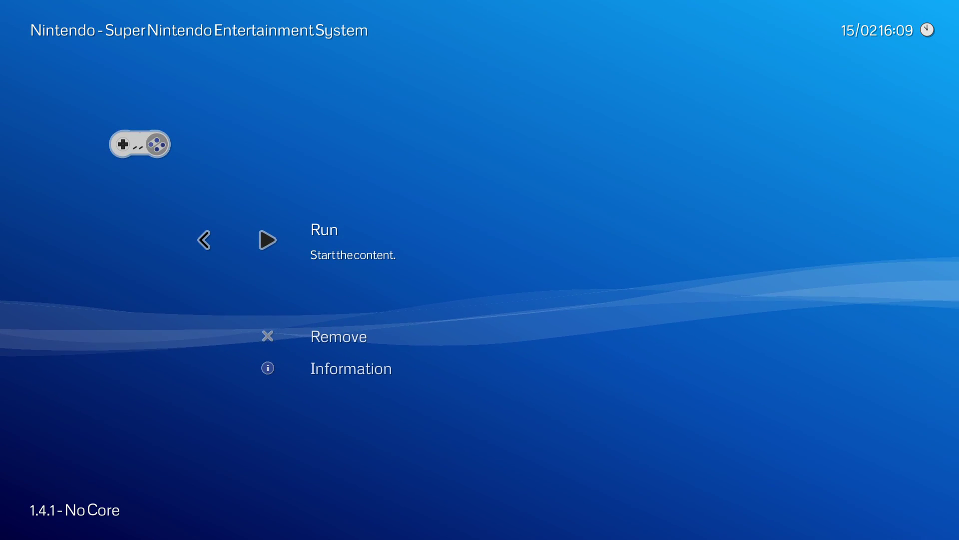
{"action": "key", "text": "Return"}
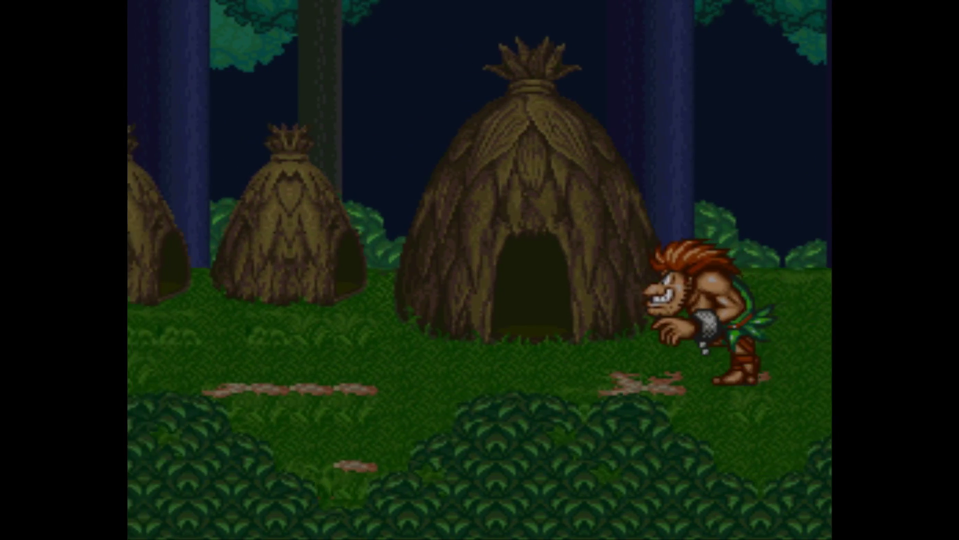
Open the Quick Menu during the game and examine the Snes9x core options, including the layer, transparency and sound channel settings.
{"action": "key", "text": "F1"}
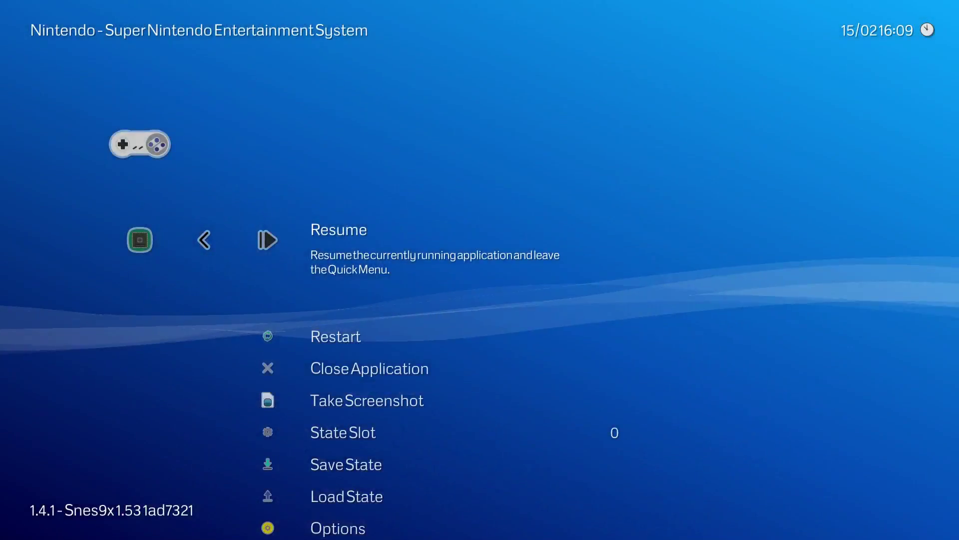
{"action": "key", "text": "Down"}
{"action": "key", "text": "Down"}
{"action": "key", "text": "Down"}
{"action": "key", "text": "Down"}
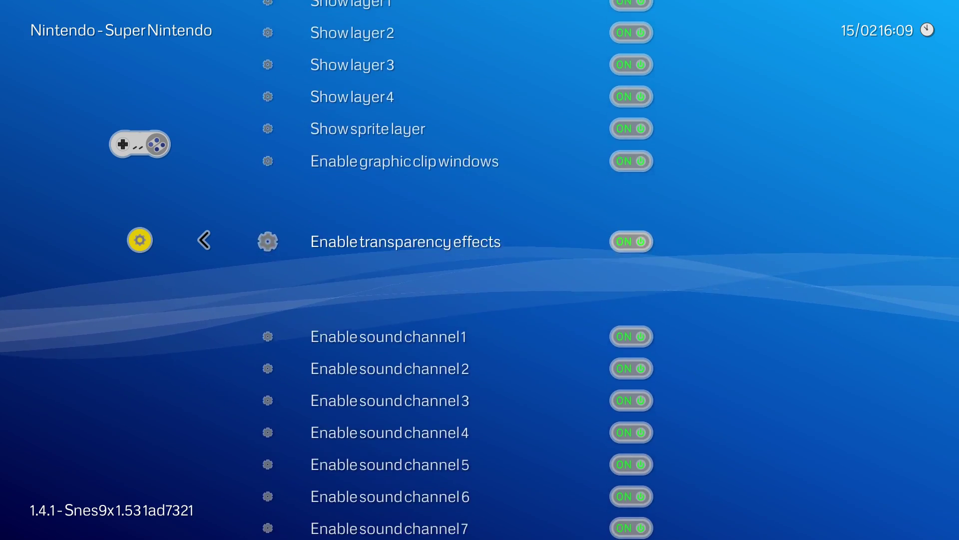
{"action": "key", "text": "Down"}
{"action": "key", "text": "Down"}
{"action": "key", "text": "Down"}
{"action": "key", "text": "Down"}
{"action": "key", "text": "Down"}
{"action": "key", "text": "Down"}
{"action": "key", "text": "BackSpace"}
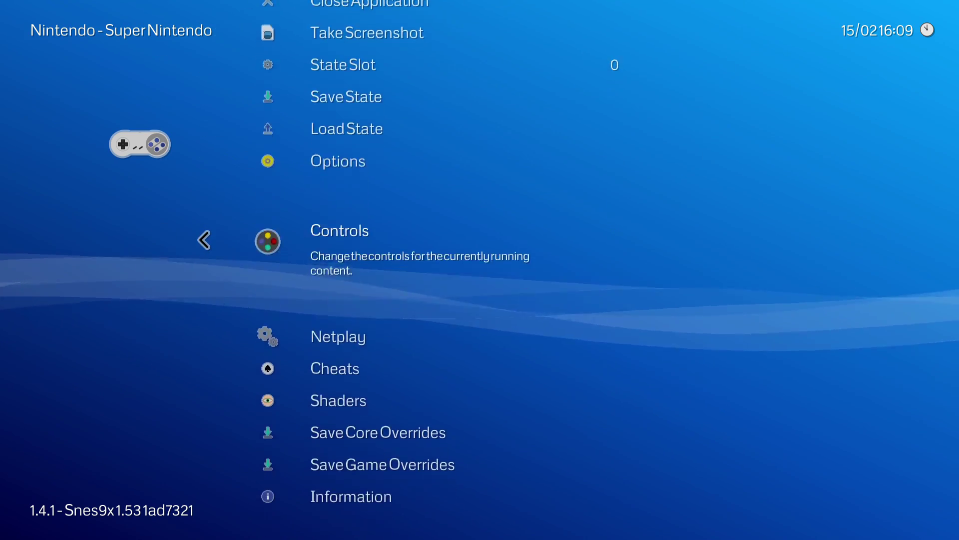
Look over the restyled Quick Menu entries and resume Joe & Mac 2.
{"action": "key", "text": "Down"}
{"action": "key", "text": "Up"}
{"action": "key", "text": "Up"}
{"action": "key", "text": "Down"}
{"action": "key", "text": "Down"}
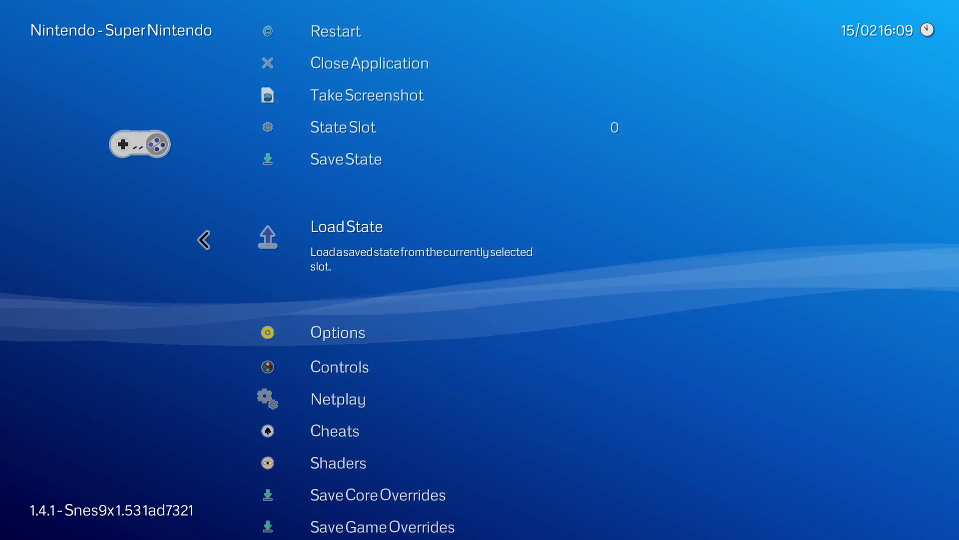
{"action": "key", "text": "Up"}
{"action": "key", "text": "Up"}
{"action": "key", "text": "Up"}
{"action": "key", "text": "Return"}
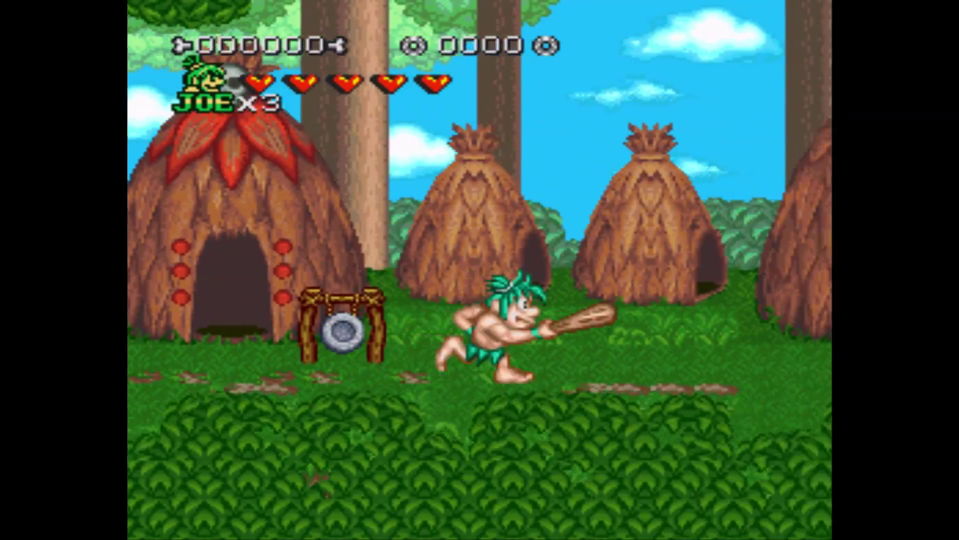
Play through the village in Joe & Mac 2, walking past the huts and swinging the club.
{"action": "key", "text": "z"}
{"action": "key", "text": "Left"}
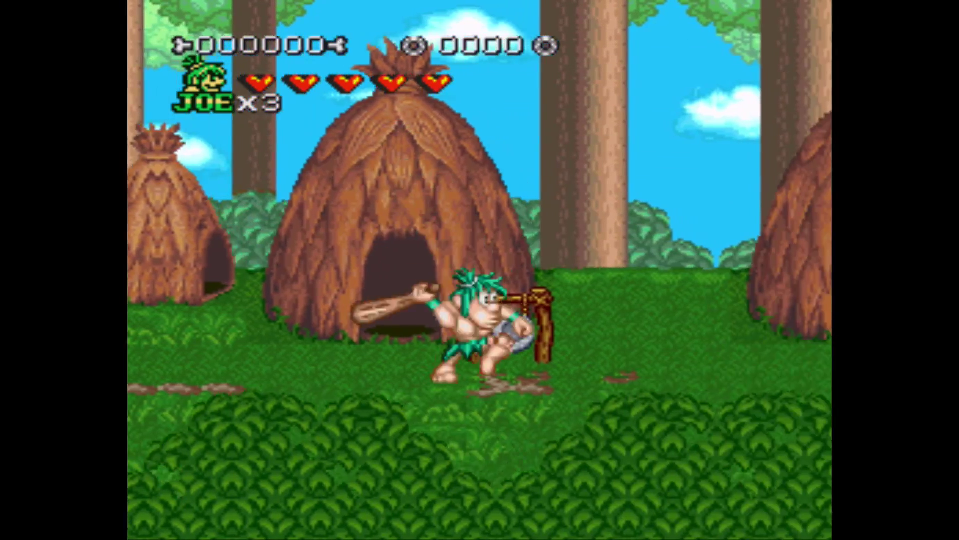
{"action": "key", "text": "Up"}
{"action": "key", "text": "Right"}
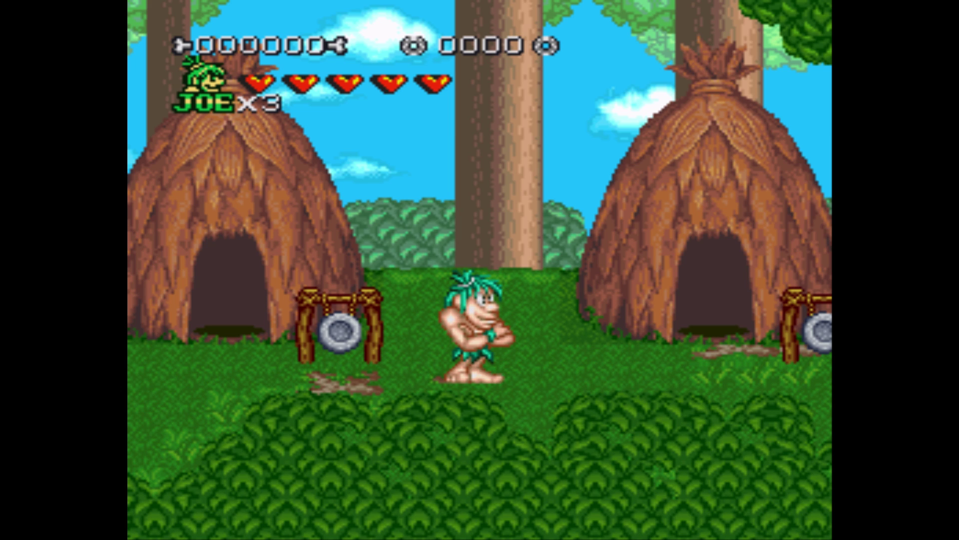
{"action": "key", "text": "Right"}
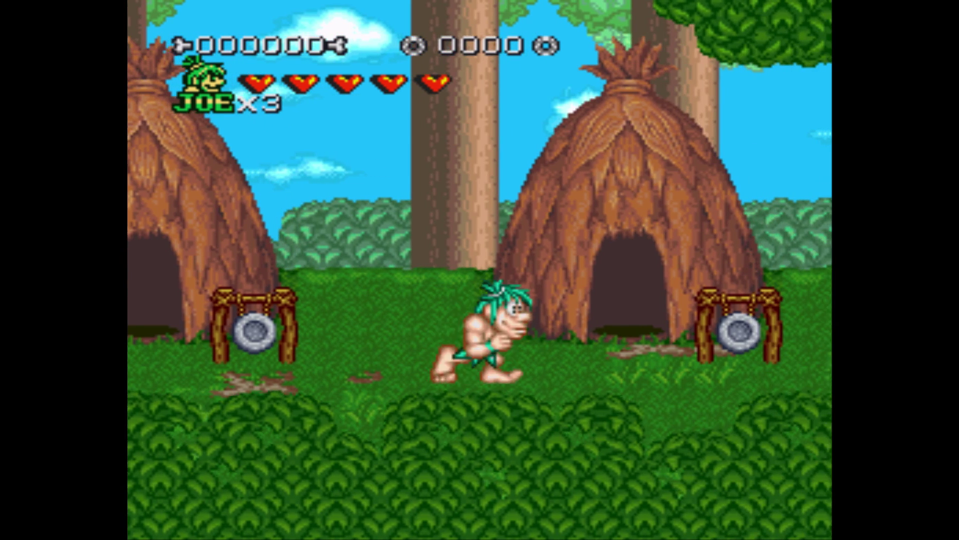
{"action": "key", "text": "z"}
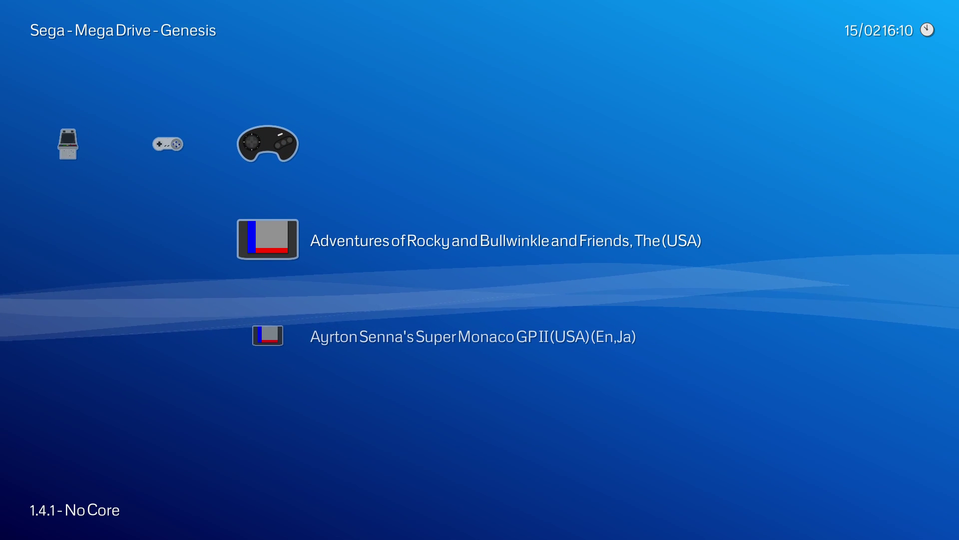
Launch The Adventures of Rocky and Bullwinkle and Friends from the Sega Genesis playlist.
{"action": "key", "text": "Down"}
{"action": "key", "text": "Up"}
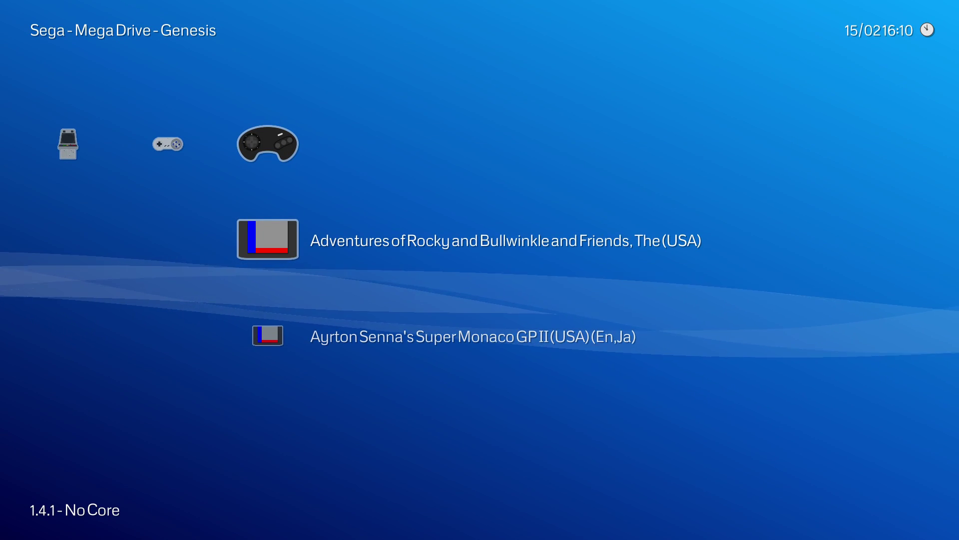
{"action": "key", "text": "Return"}
{"action": "key", "text": "Return"}
{"action": "key", "text": "Return"}
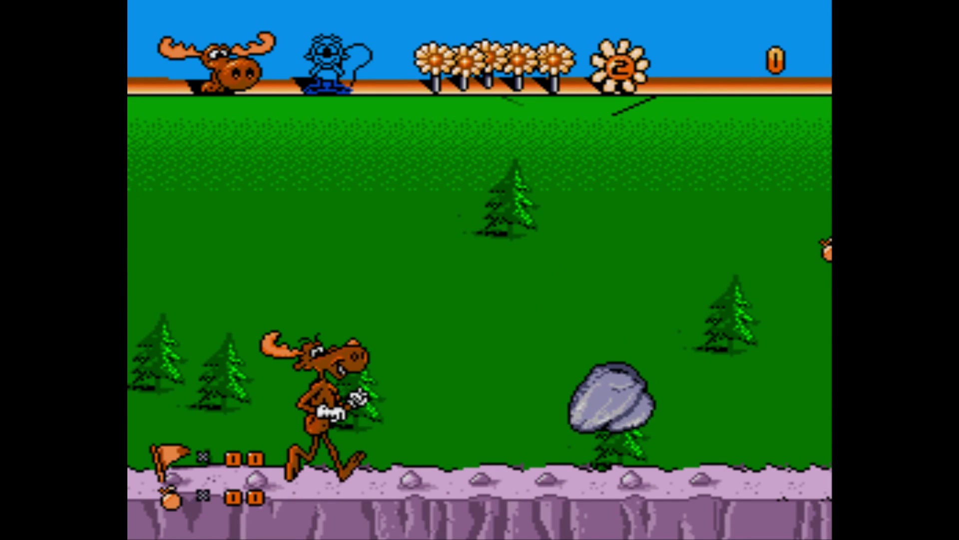
Run Bullwinkle past the rolling boulder and jump up to collect the bombs on the cliff branch.
{"action": "key", "text": "Right"}
{"action": "key", "text": "Left"}
{"action": "key", "text": "Right"}
{"action": "key", "text": "x"}
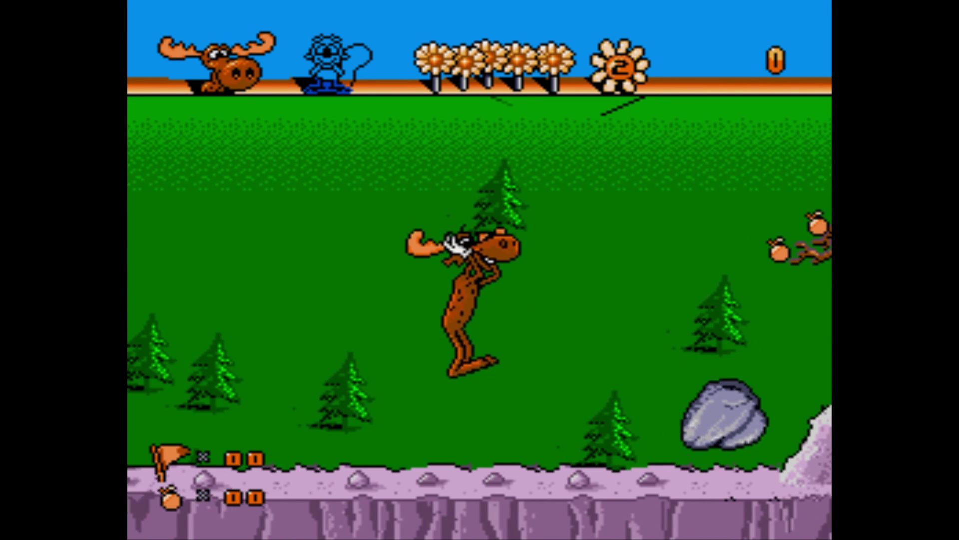
{"action": "key", "text": "Right"}
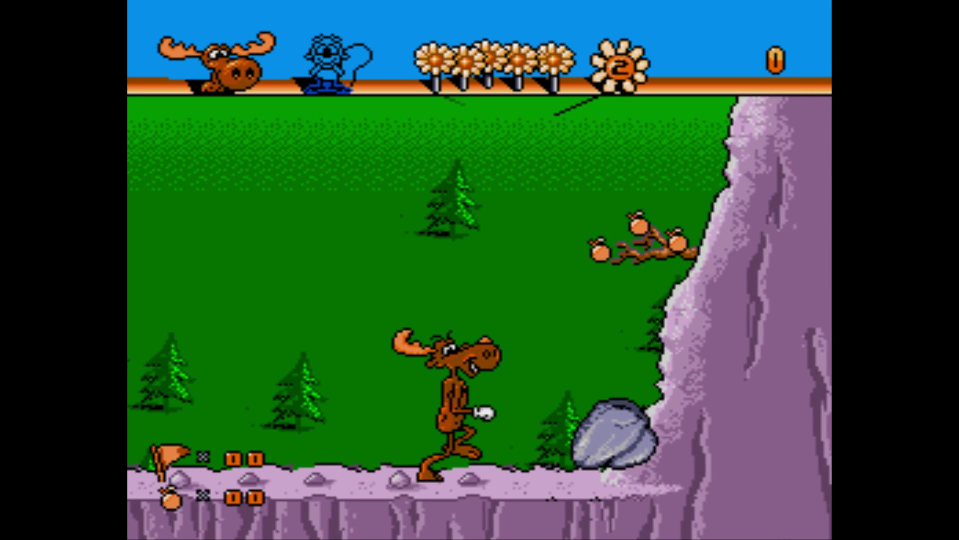
{"action": "key", "text": "z"}
{"action": "key", "text": "Right"}
{"action": "key", "text": "x"}
{"action": "key", "text": "Up"}
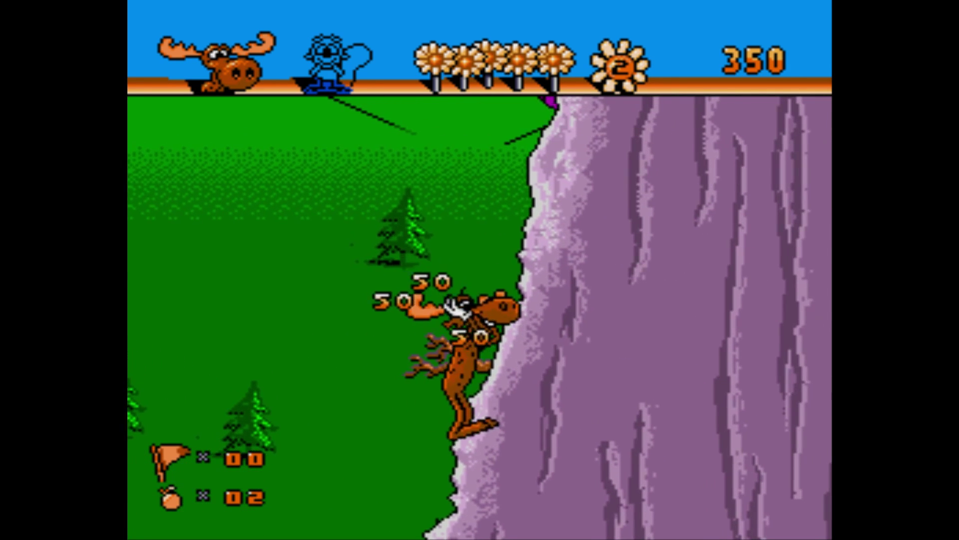
Climb Bullwinkle up the cliff face past the birds.
{"action": "key", "text": "Up"}
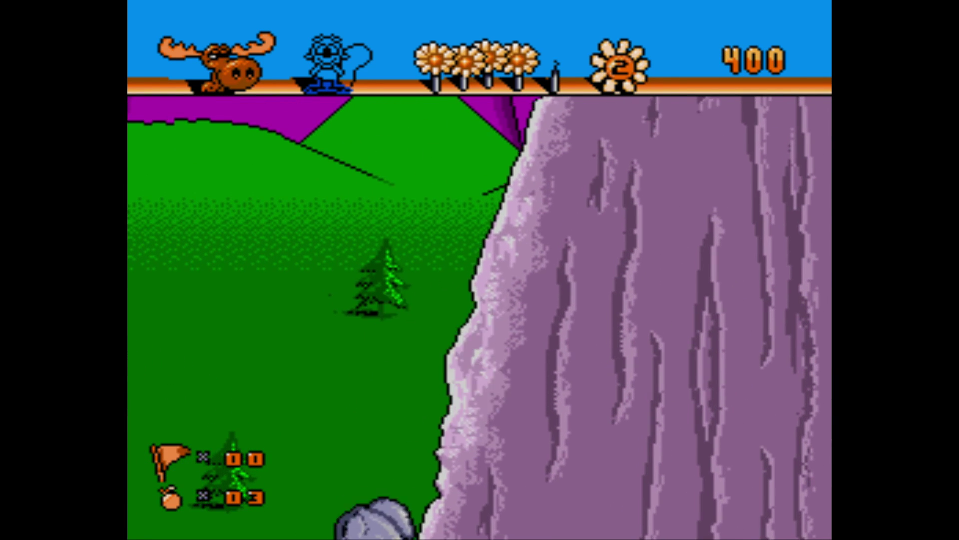
{"action": "key", "text": "Up"}
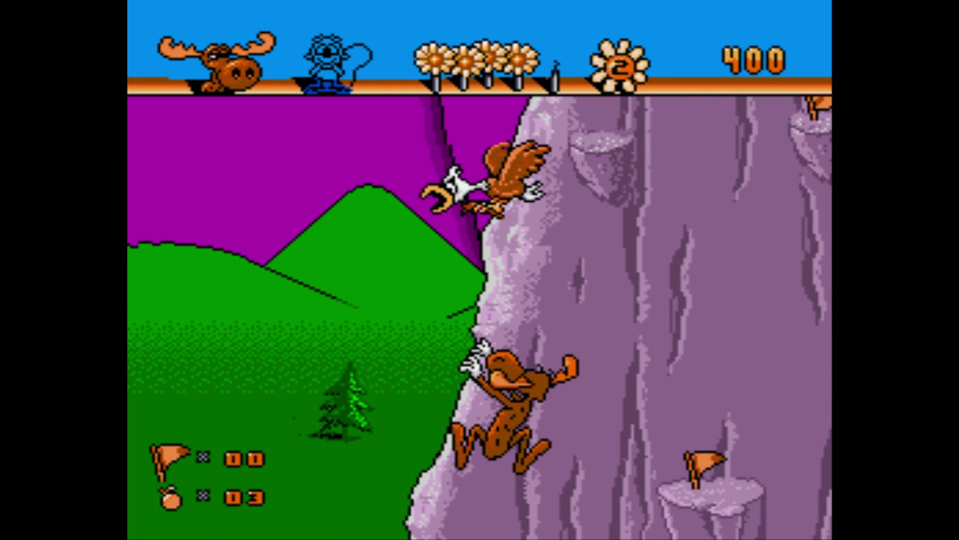
{"action": "key", "text": "Up"}
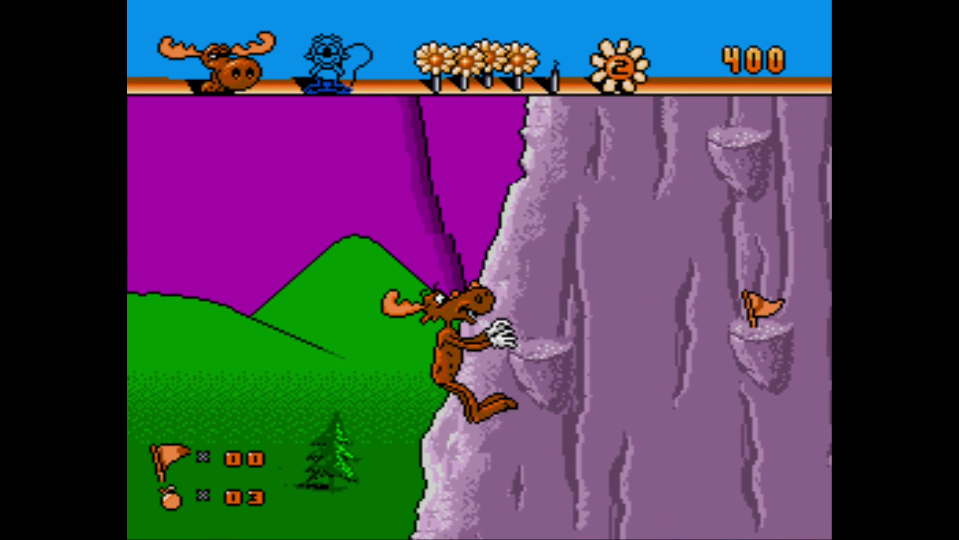
{"action": "key", "text": "Up"}
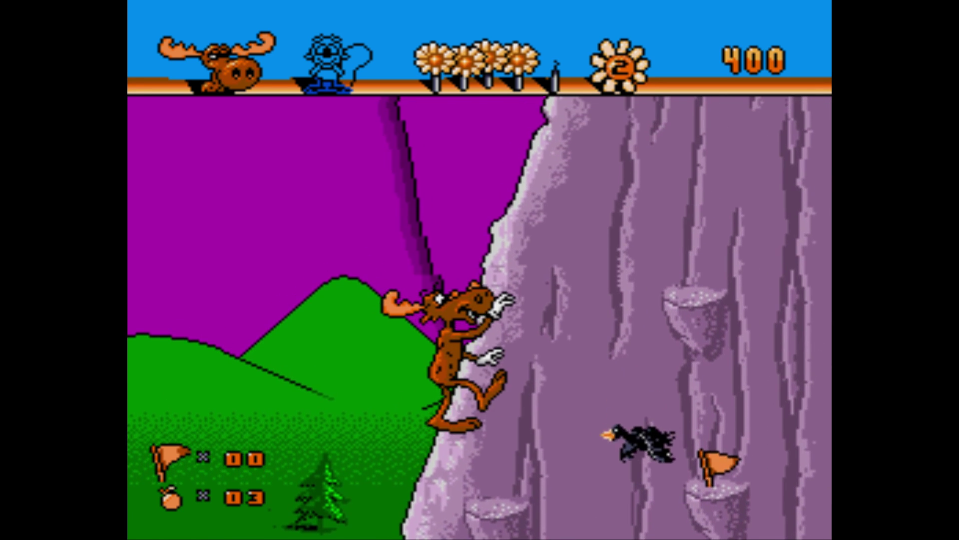
{"action": "key", "text": "Up"}
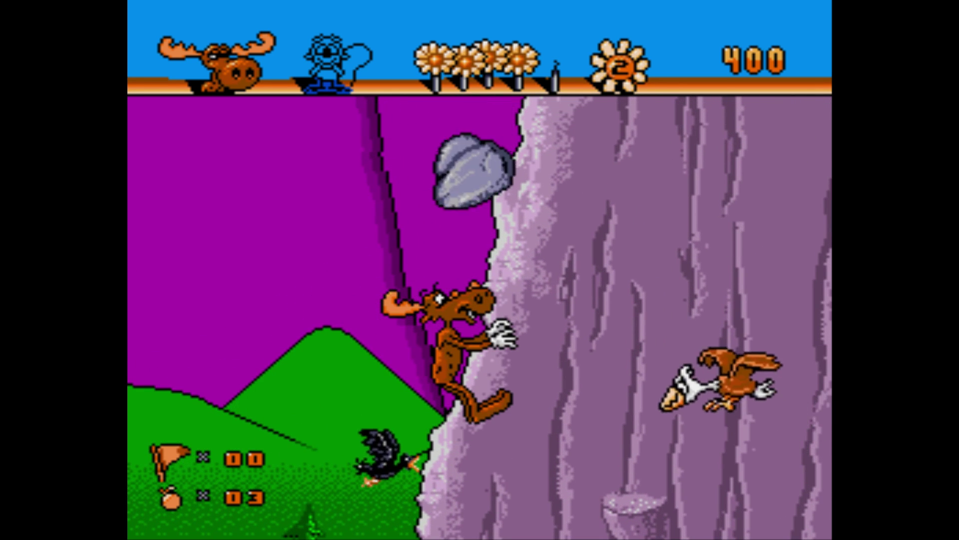
Close the Rocky and Bullwinkle game and go to the FB Alpha - Arcade Games playlist.
{"action": "key", "text": "F1"}
{"action": "key", "text": "Down"}
{"action": "key", "text": "Down"}
{"action": "key", "text": "Return"}
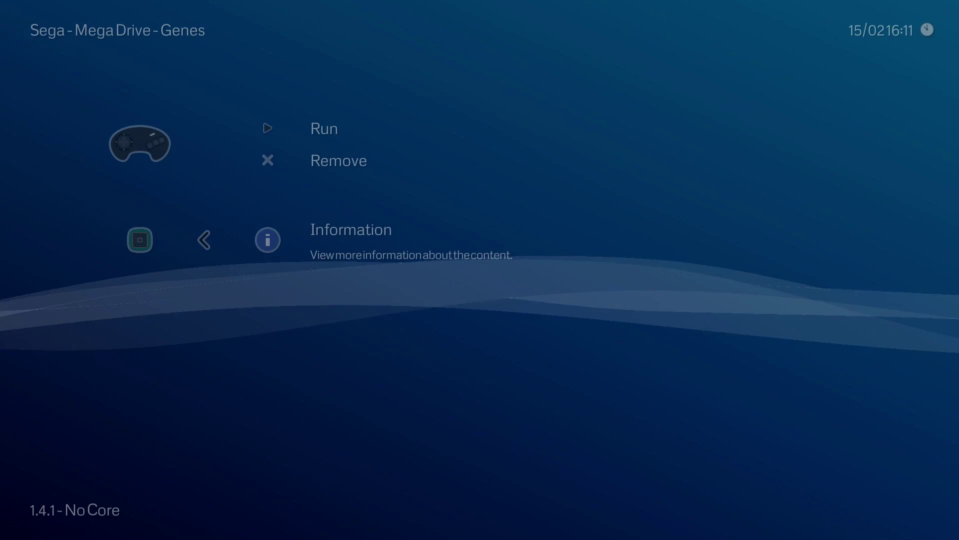
{"action": "key", "text": "BackSpace"}
{"action": "key", "text": "Left"}
{"action": "key", "text": "Left"}
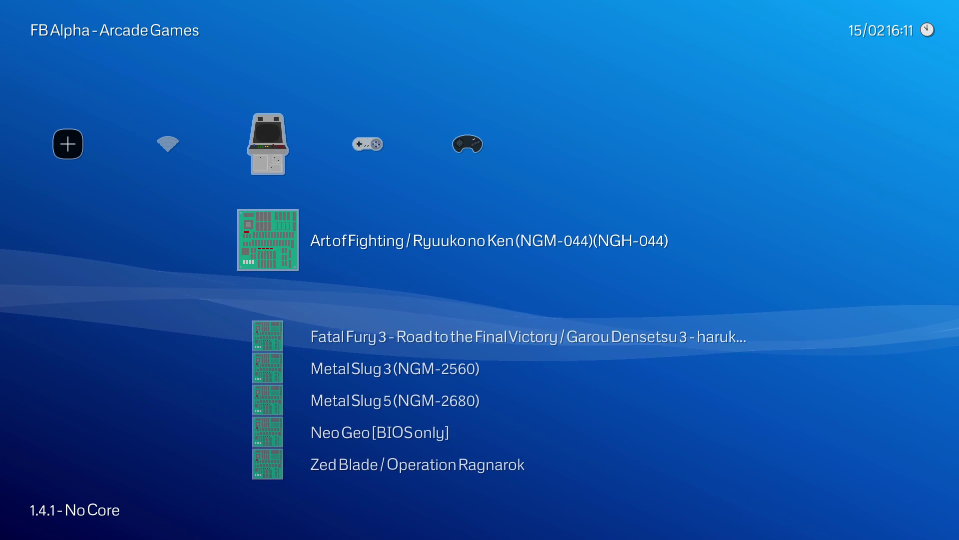
Launch Metal Slug 5 from the FB Alpha playlist, inserting credits to play it, and leave the game.
{"action": "key", "text": "Down"}
{"action": "key", "text": "Down"}
{"action": "key", "text": "Down"}
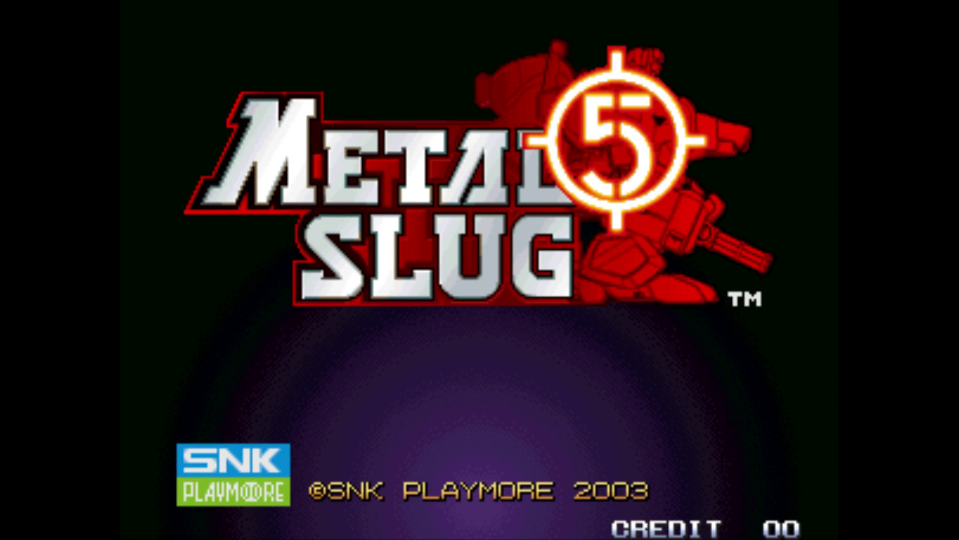
{"action": "key", "text": "5"}
{"action": "key", "text": "5"}
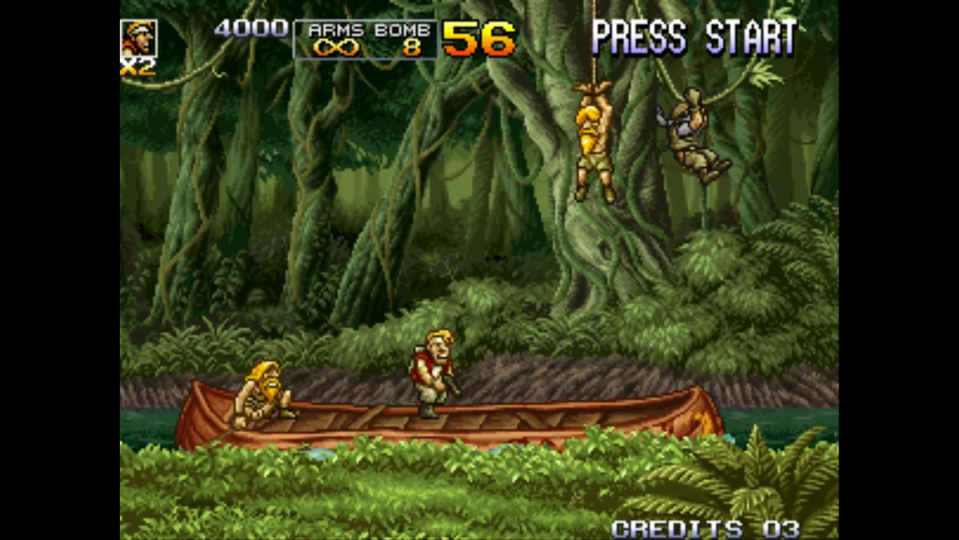
{"action": "key", "text": "F1"}
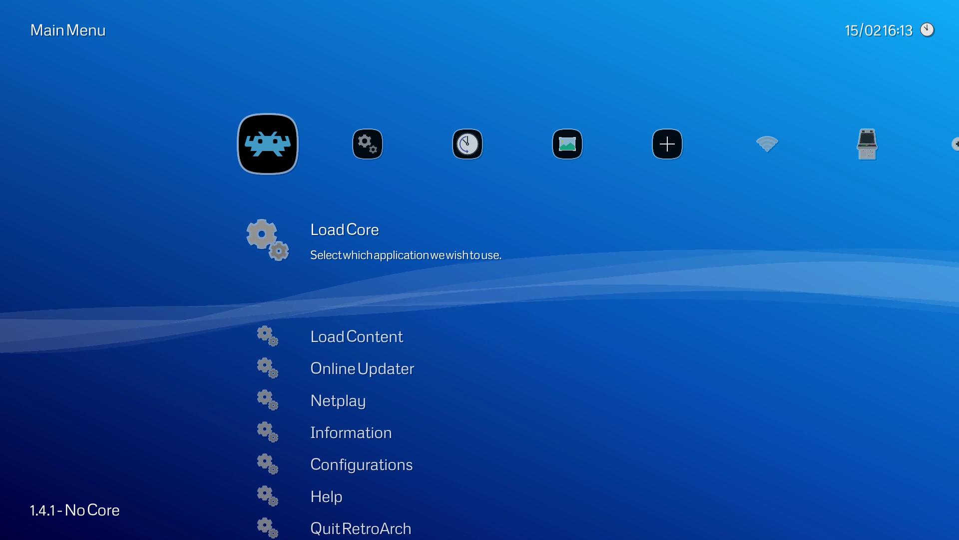
Browse the top-level categories from the Main Menu to the console playlists and back to History.
{"action": "key", "text": "Right"}
{"action": "key", "text": "Right"}
{"action": "key", "text": "Right"}
{"action": "key", "text": "Right"}
{"action": "key", "text": "Right"}
{"action": "key", "text": "Right"}
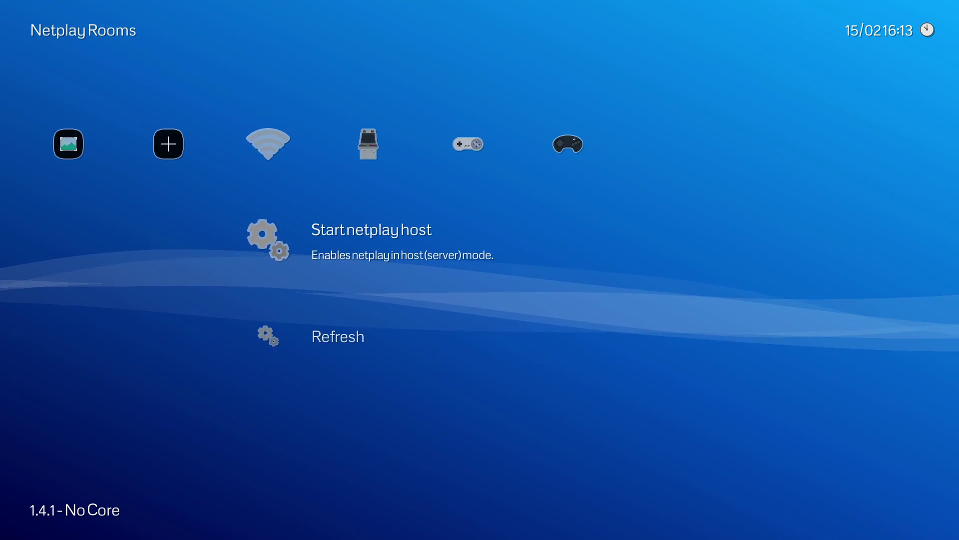
{"action": "key", "text": "Right"}
{"action": "key", "text": "Right"}
{"action": "key", "text": "Left"}
{"action": "key", "text": "Left"}
{"action": "key", "text": "Left"}
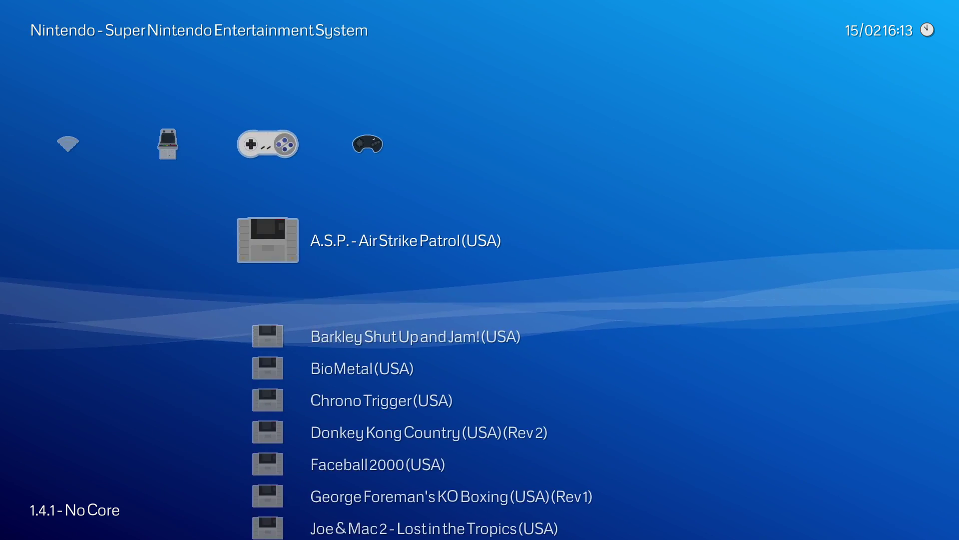
{"action": "key", "text": "Left"}
{"action": "key", "text": "Left"}
{"action": "key", "text": "Left"}
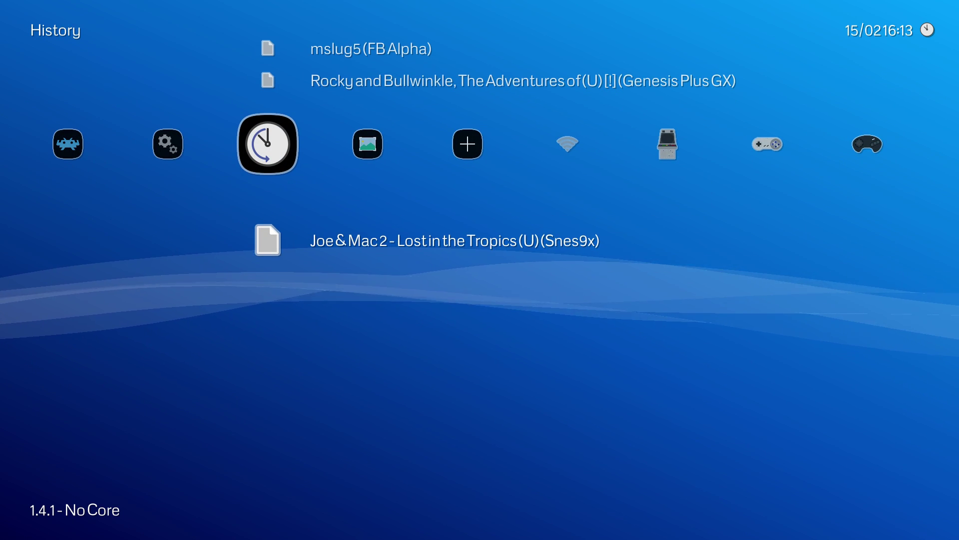
Review the recently played games in History and return to the Main Menu.
{"action": "key", "text": "Up"}
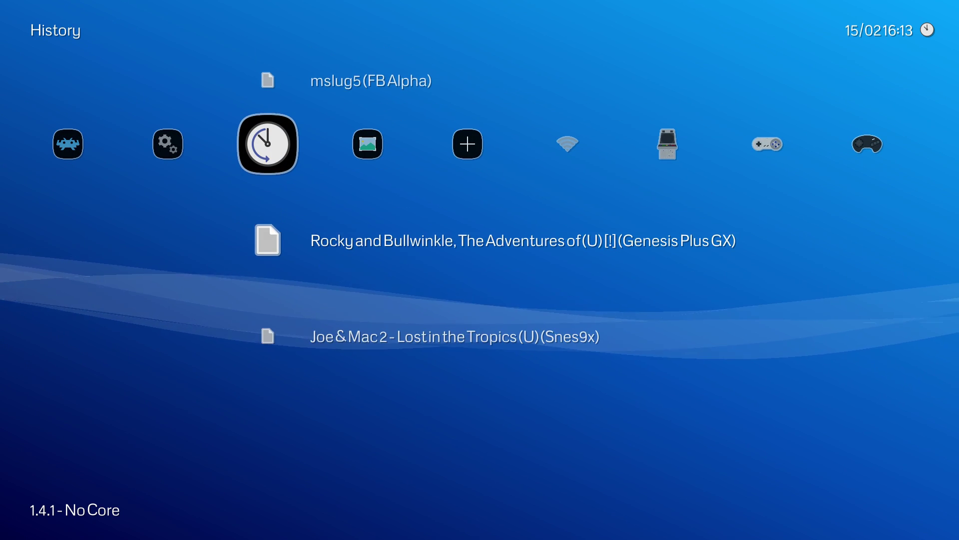
{"action": "key", "text": "Down"}
{"action": "key", "text": "Down"}
{"action": "key", "text": "Up"}
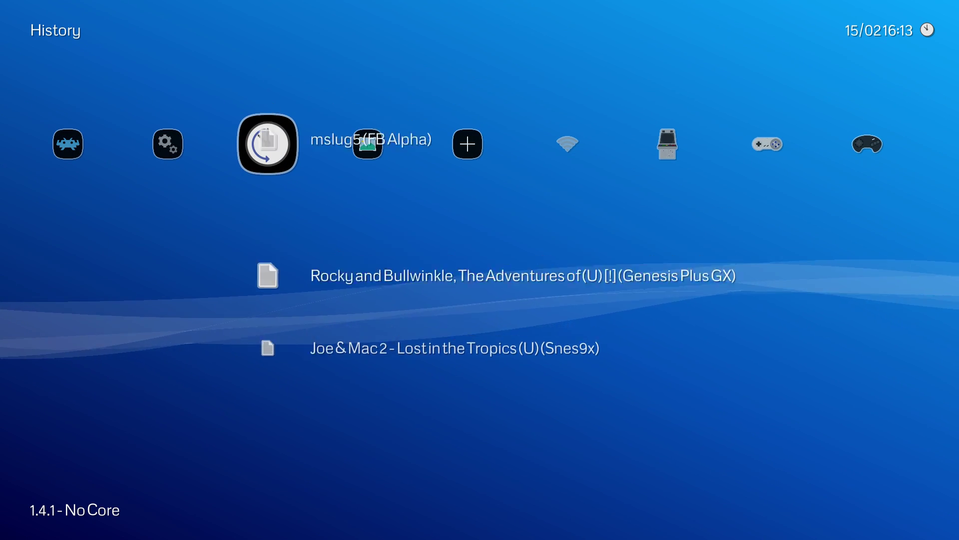
{"action": "key", "text": "Left"}
{"action": "key", "text": "Left"}
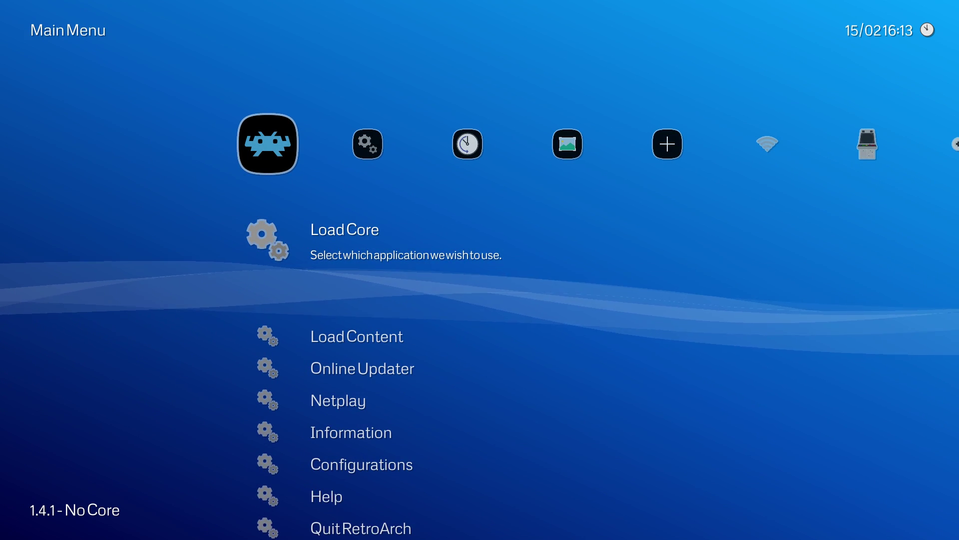